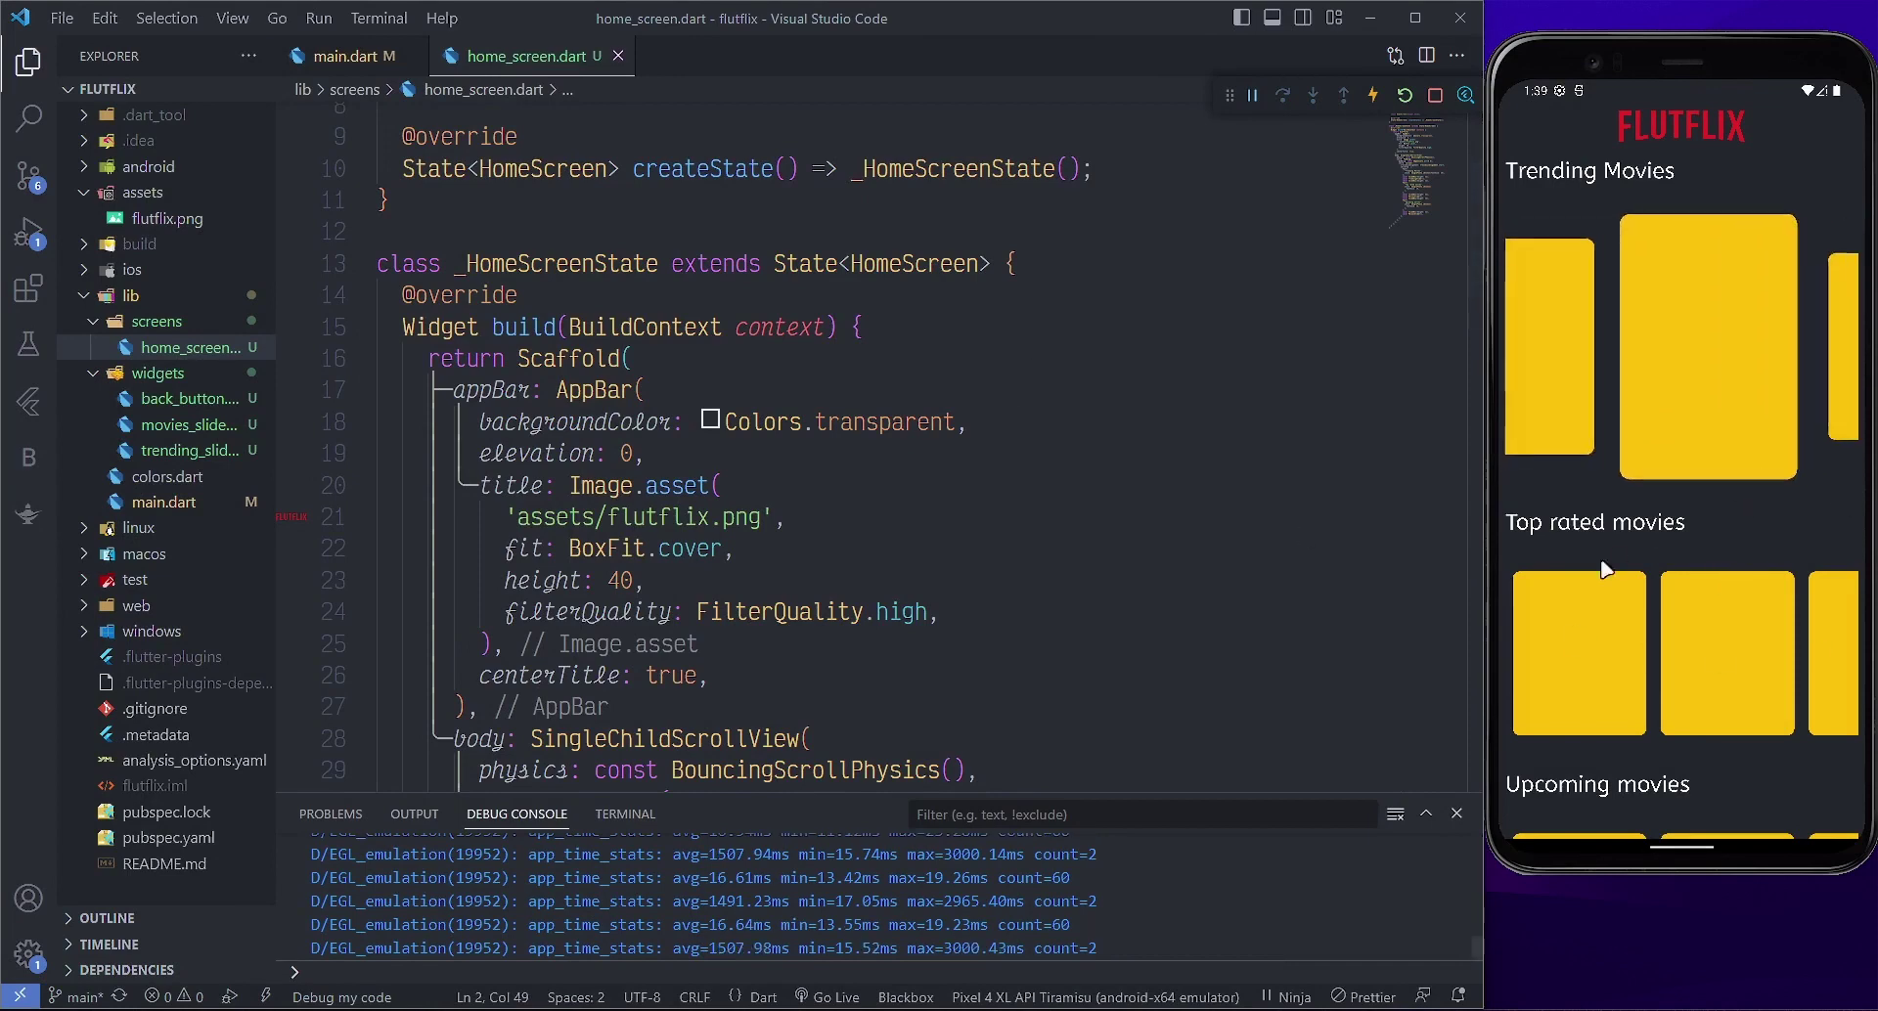
Look over the trending, top rated and upcoming movie sections in the running Flutflix app preview
scroll(1638, 544, down, 2)
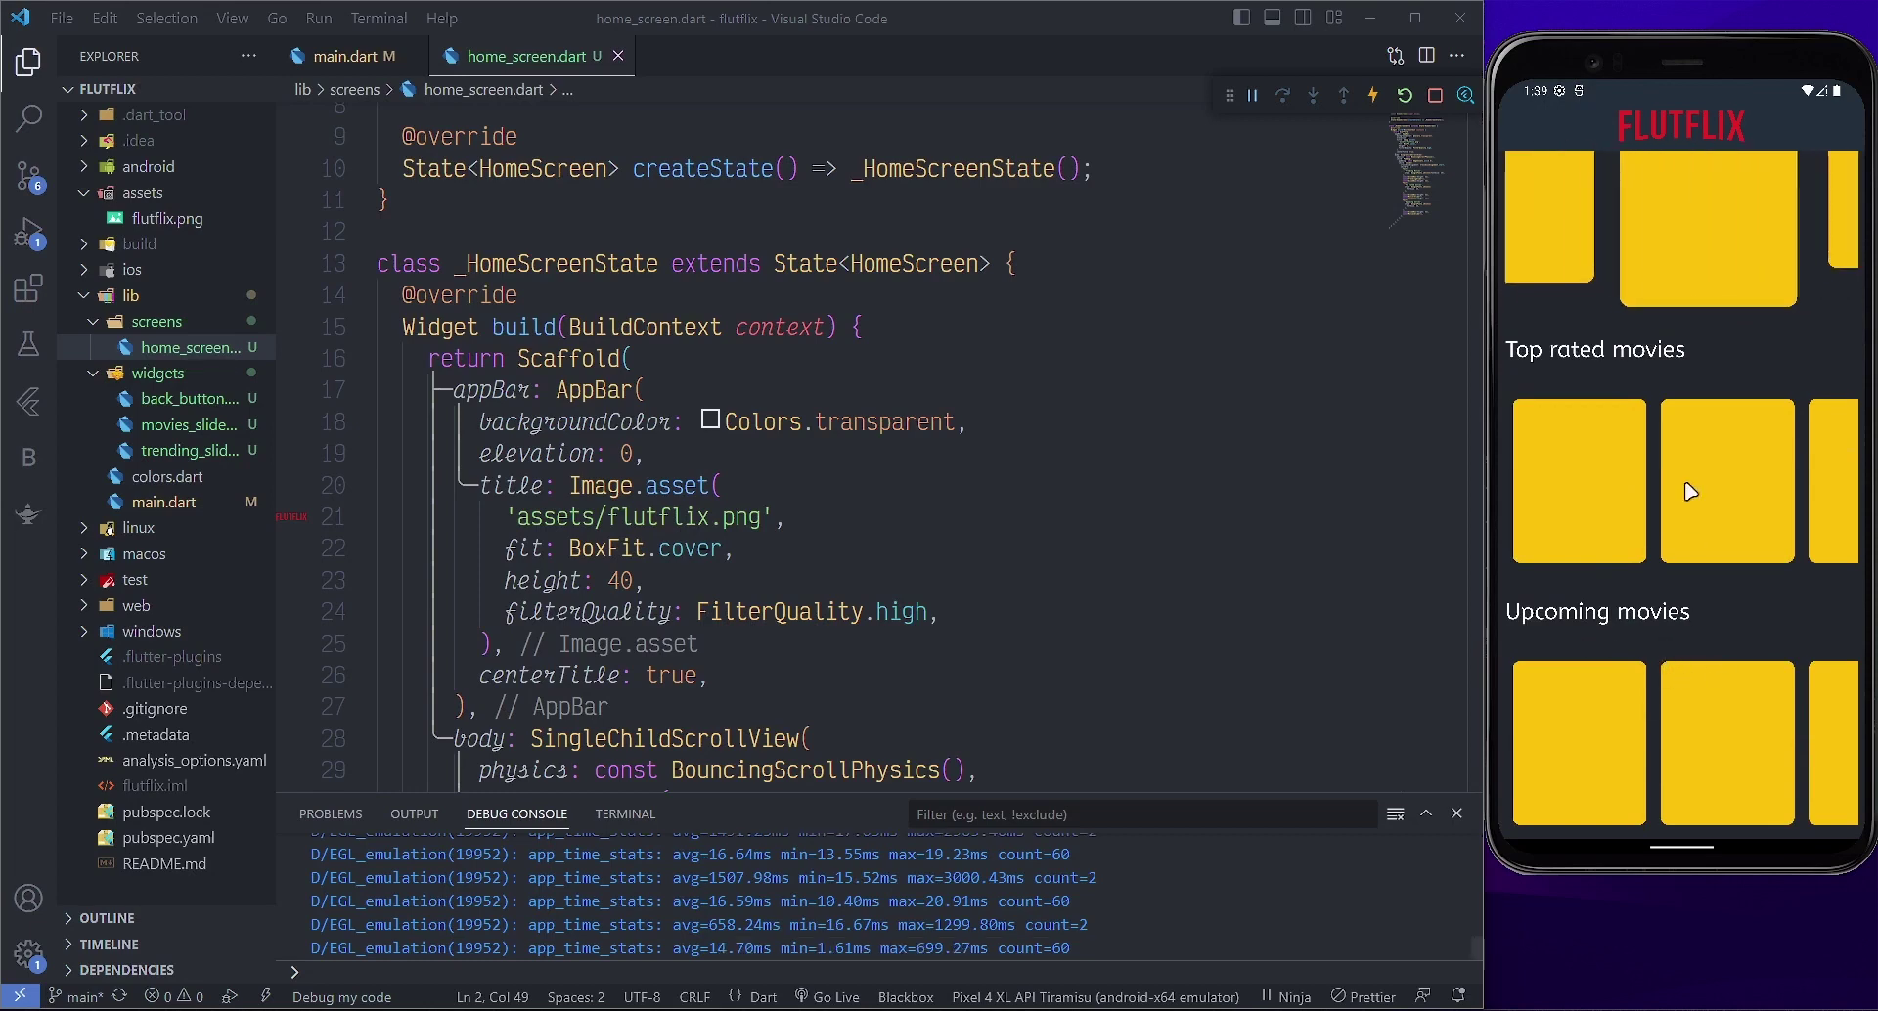
scroll(1717, 665, up, 2)
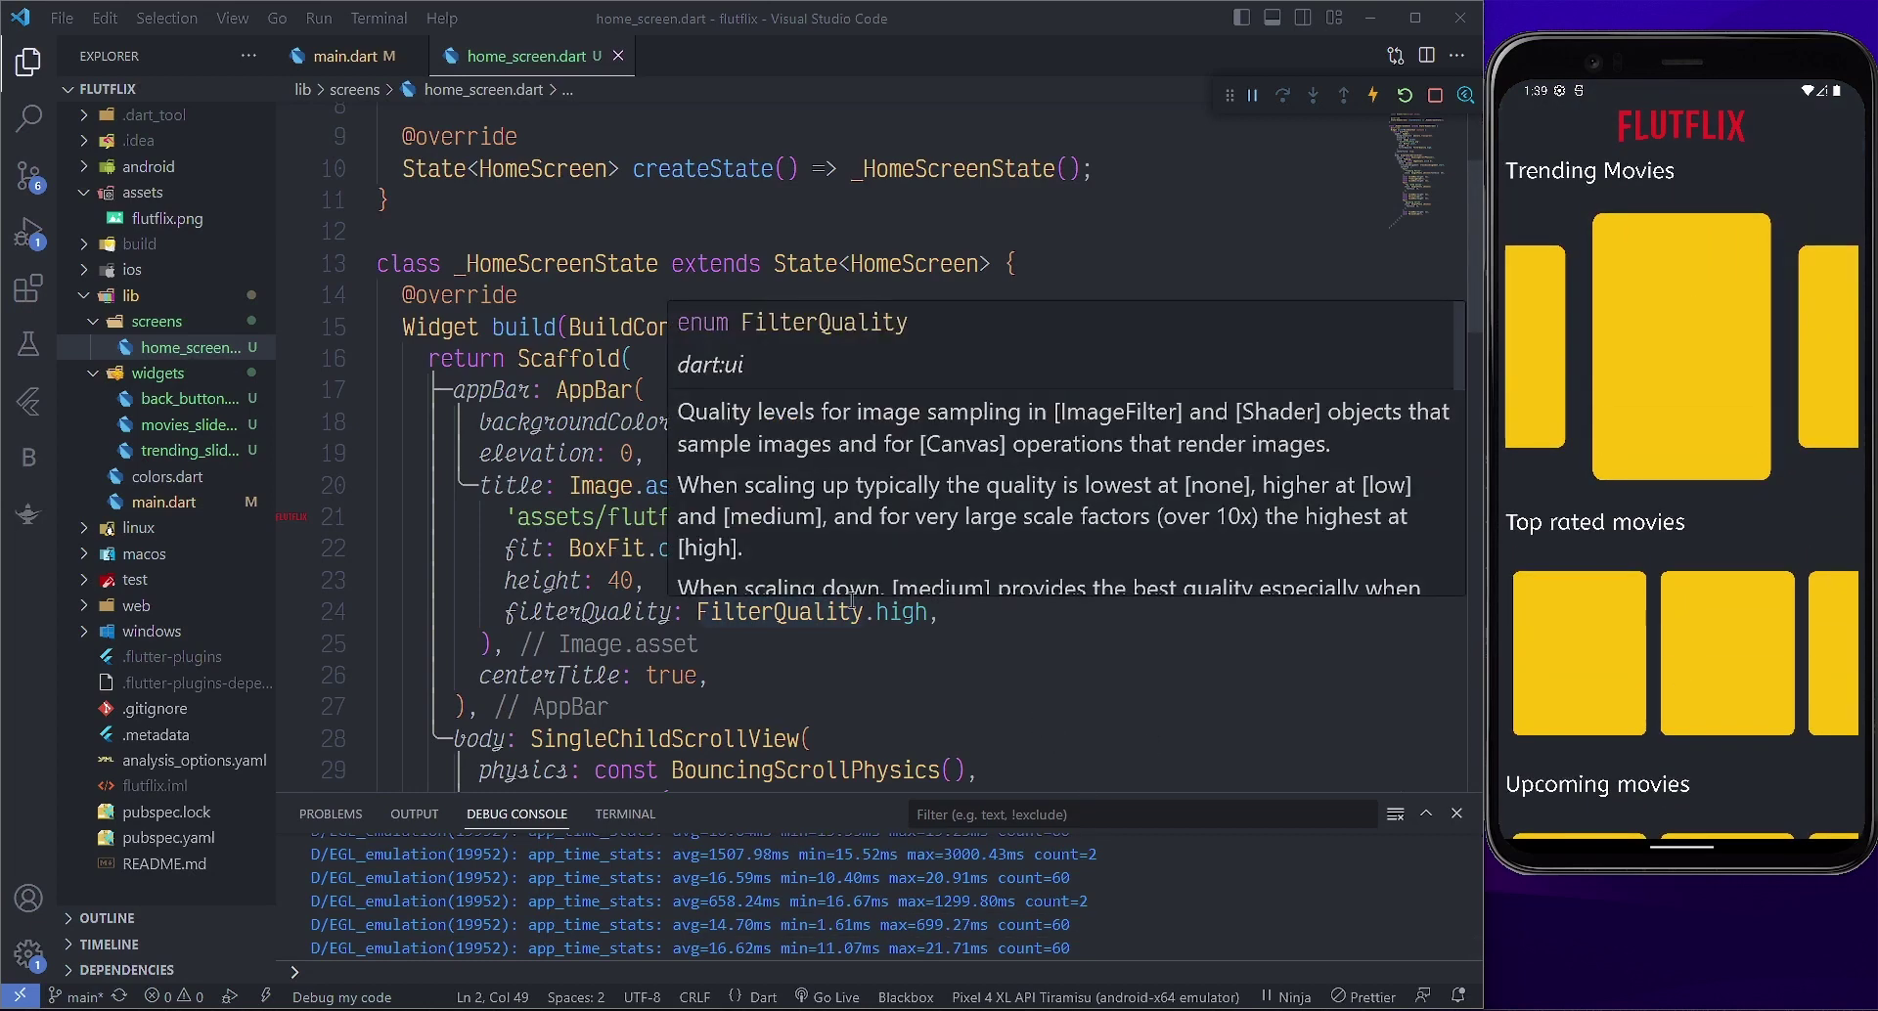
click(1038, 649)
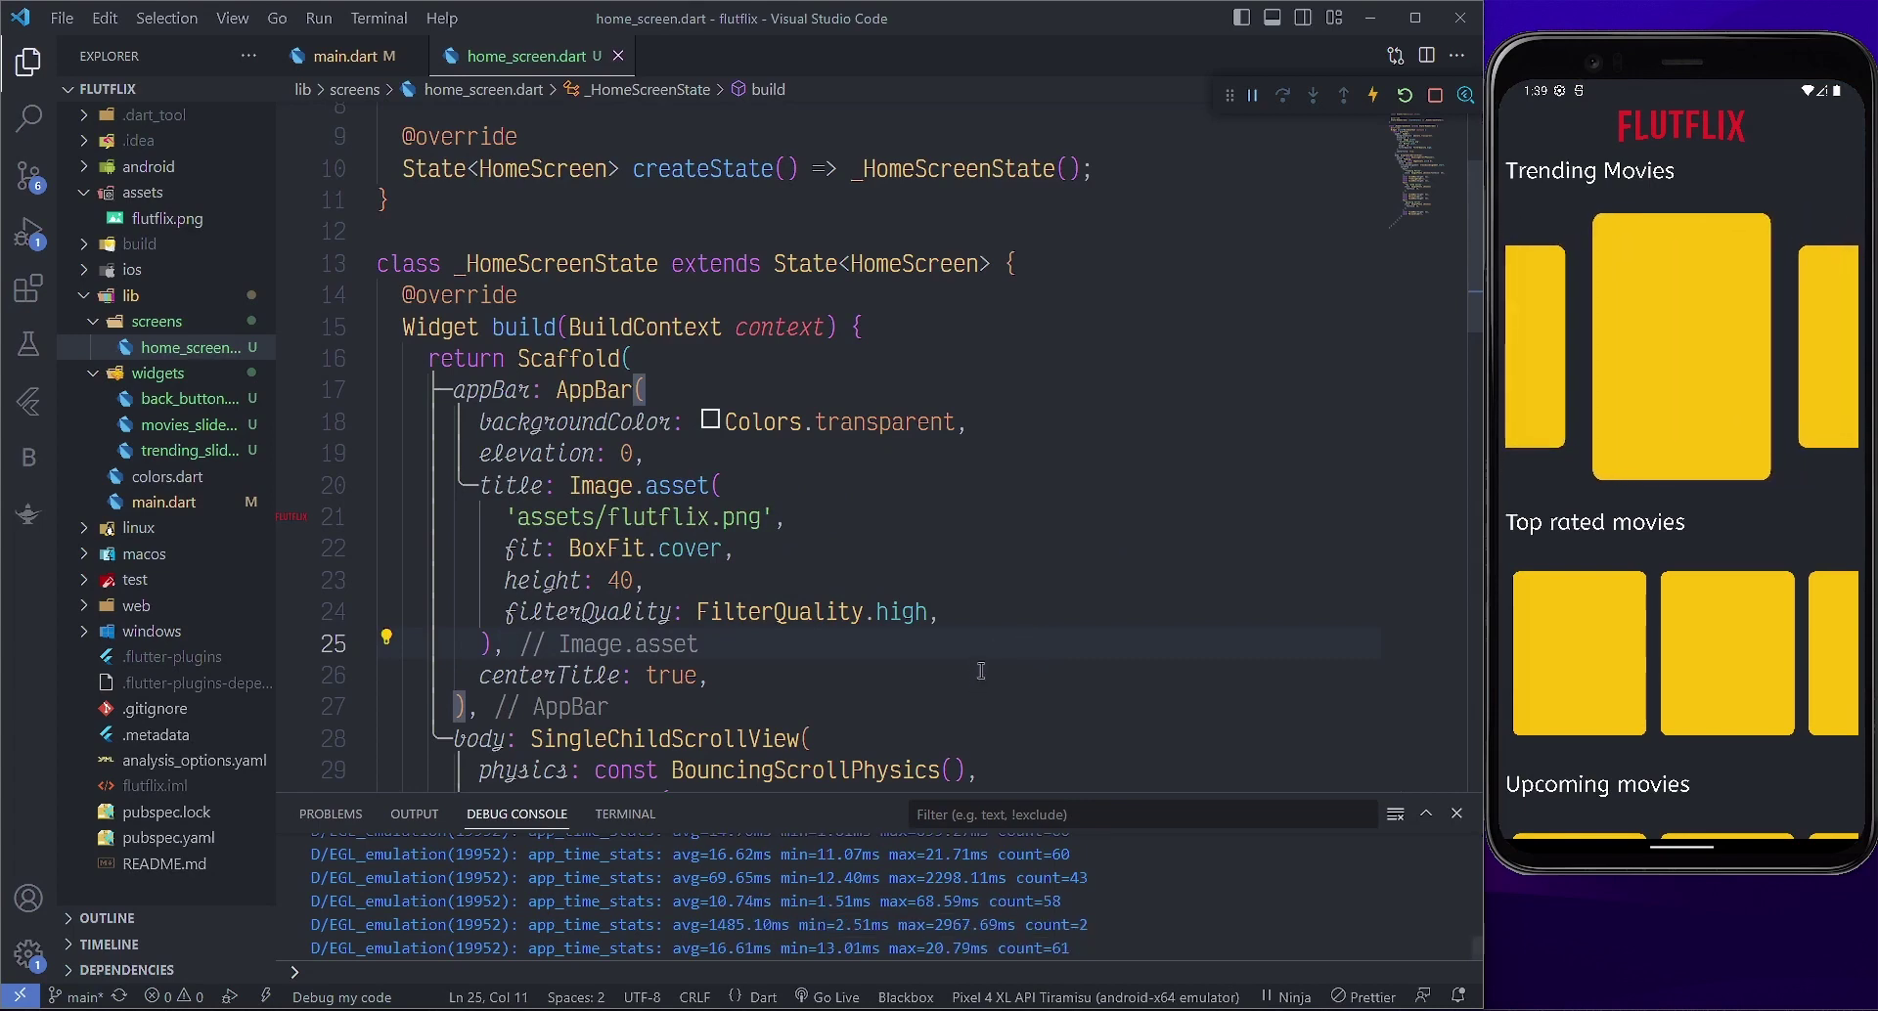
Switch to the browser, look through The Movie Database home page and open the Join TMDB page
key(alt+Tab)
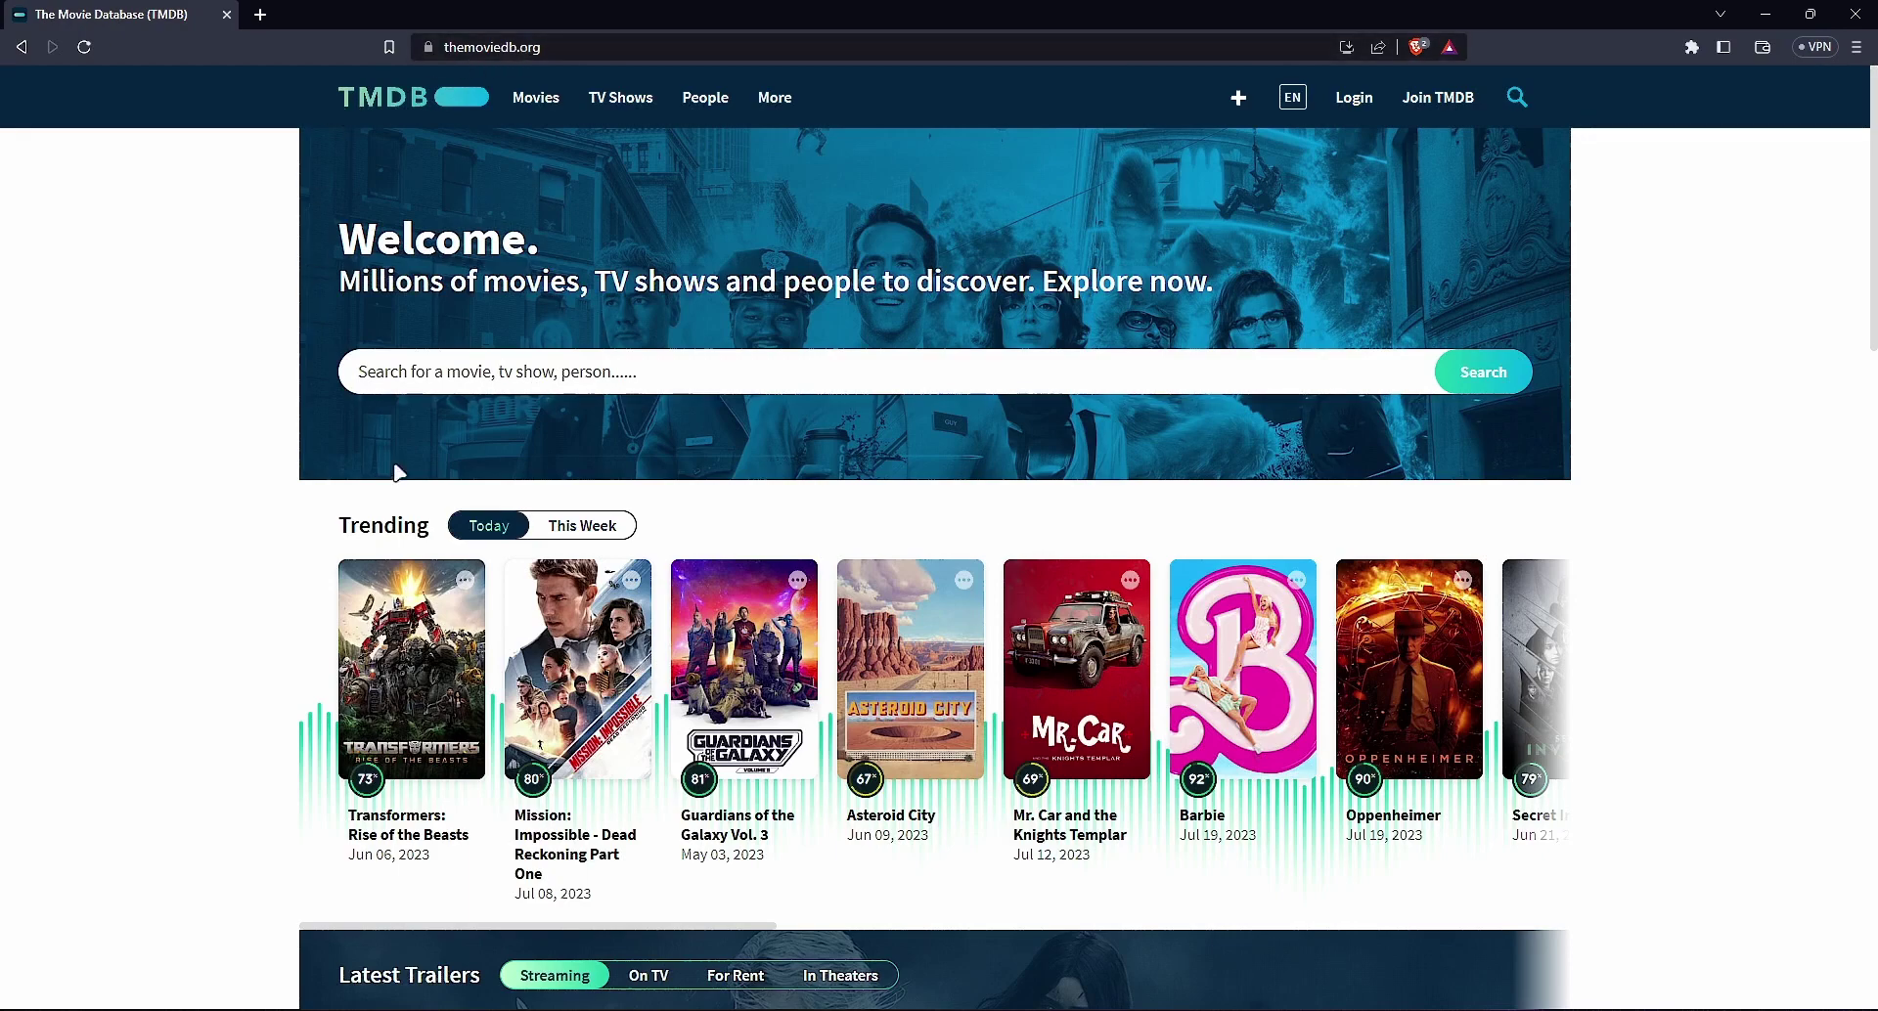
scroll(281, 477, down, 6)
scroll(282, 478, up, 5)
scroll(281, 478, up, 2)
scroll(275, 330, down, 6)
scroll(278, 332, up, 6)
click(1435, 102)
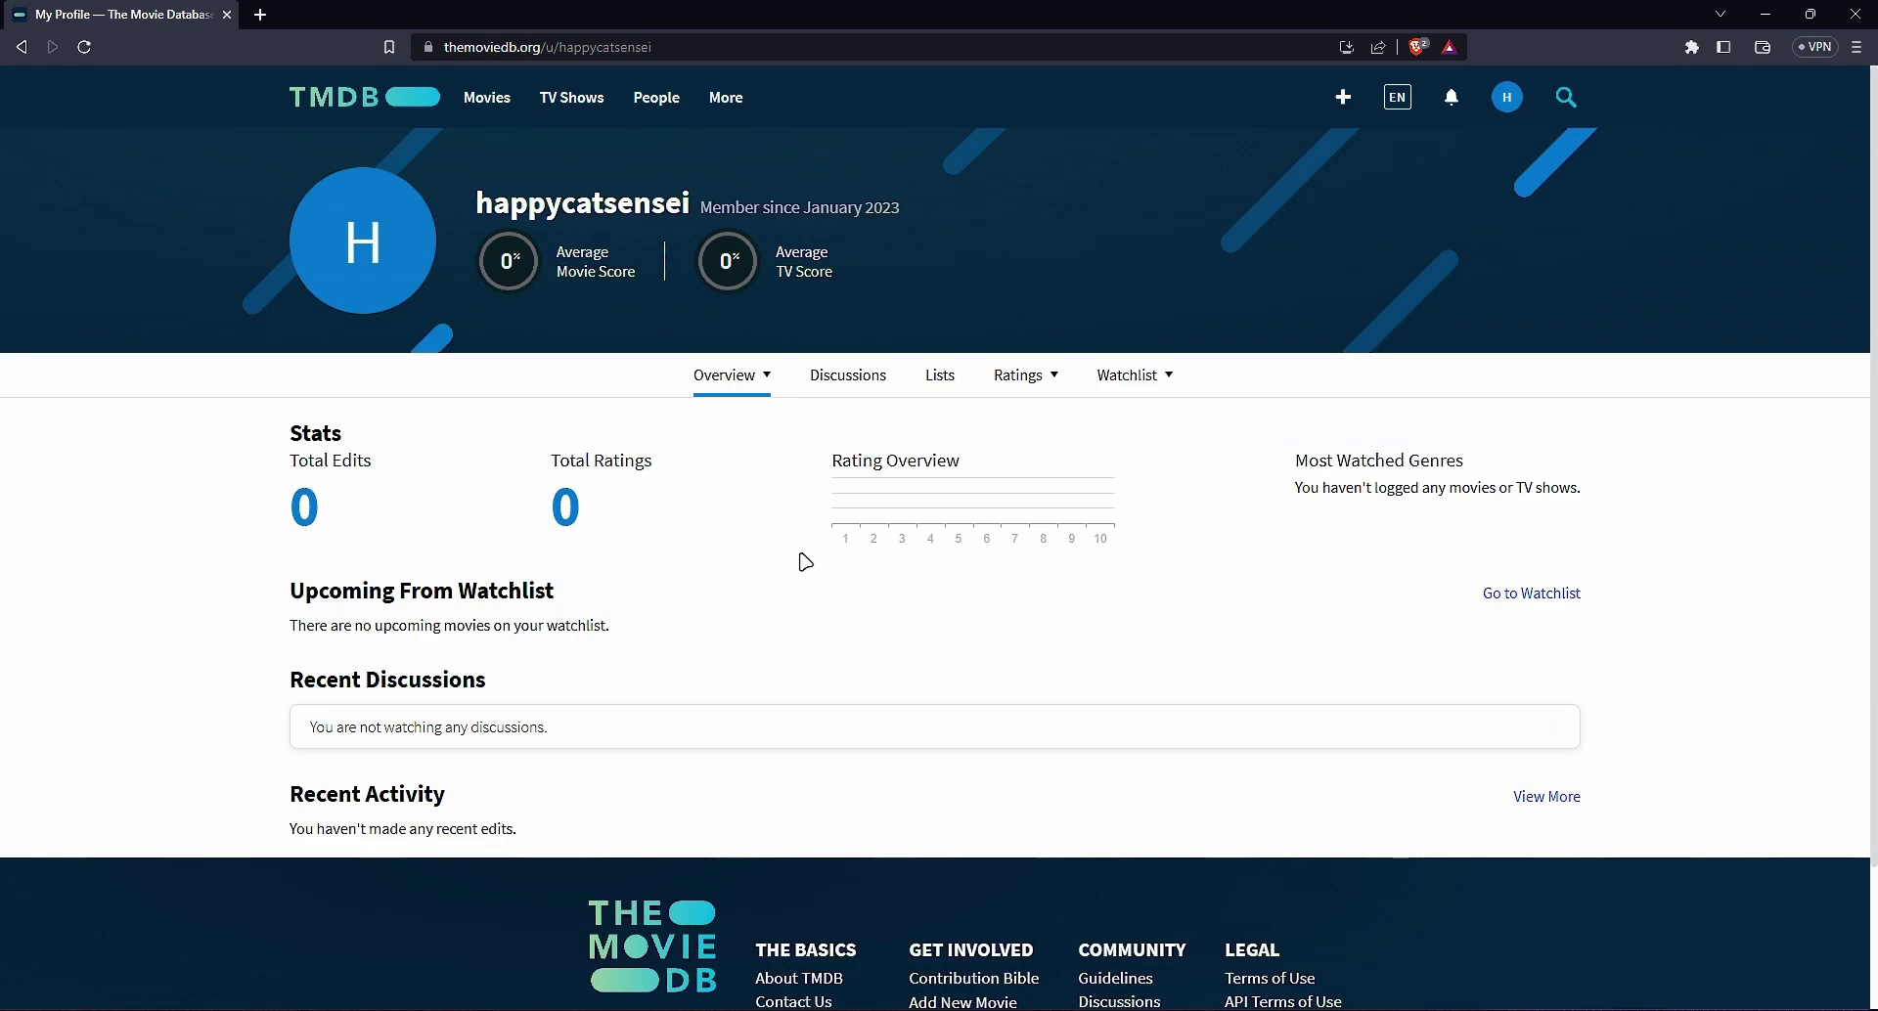
Go from the TMDB profile to the account settings and open the API section at 125% zoom
scroll(724, 528, down, 2)
scroll(714, 524, up, 2)
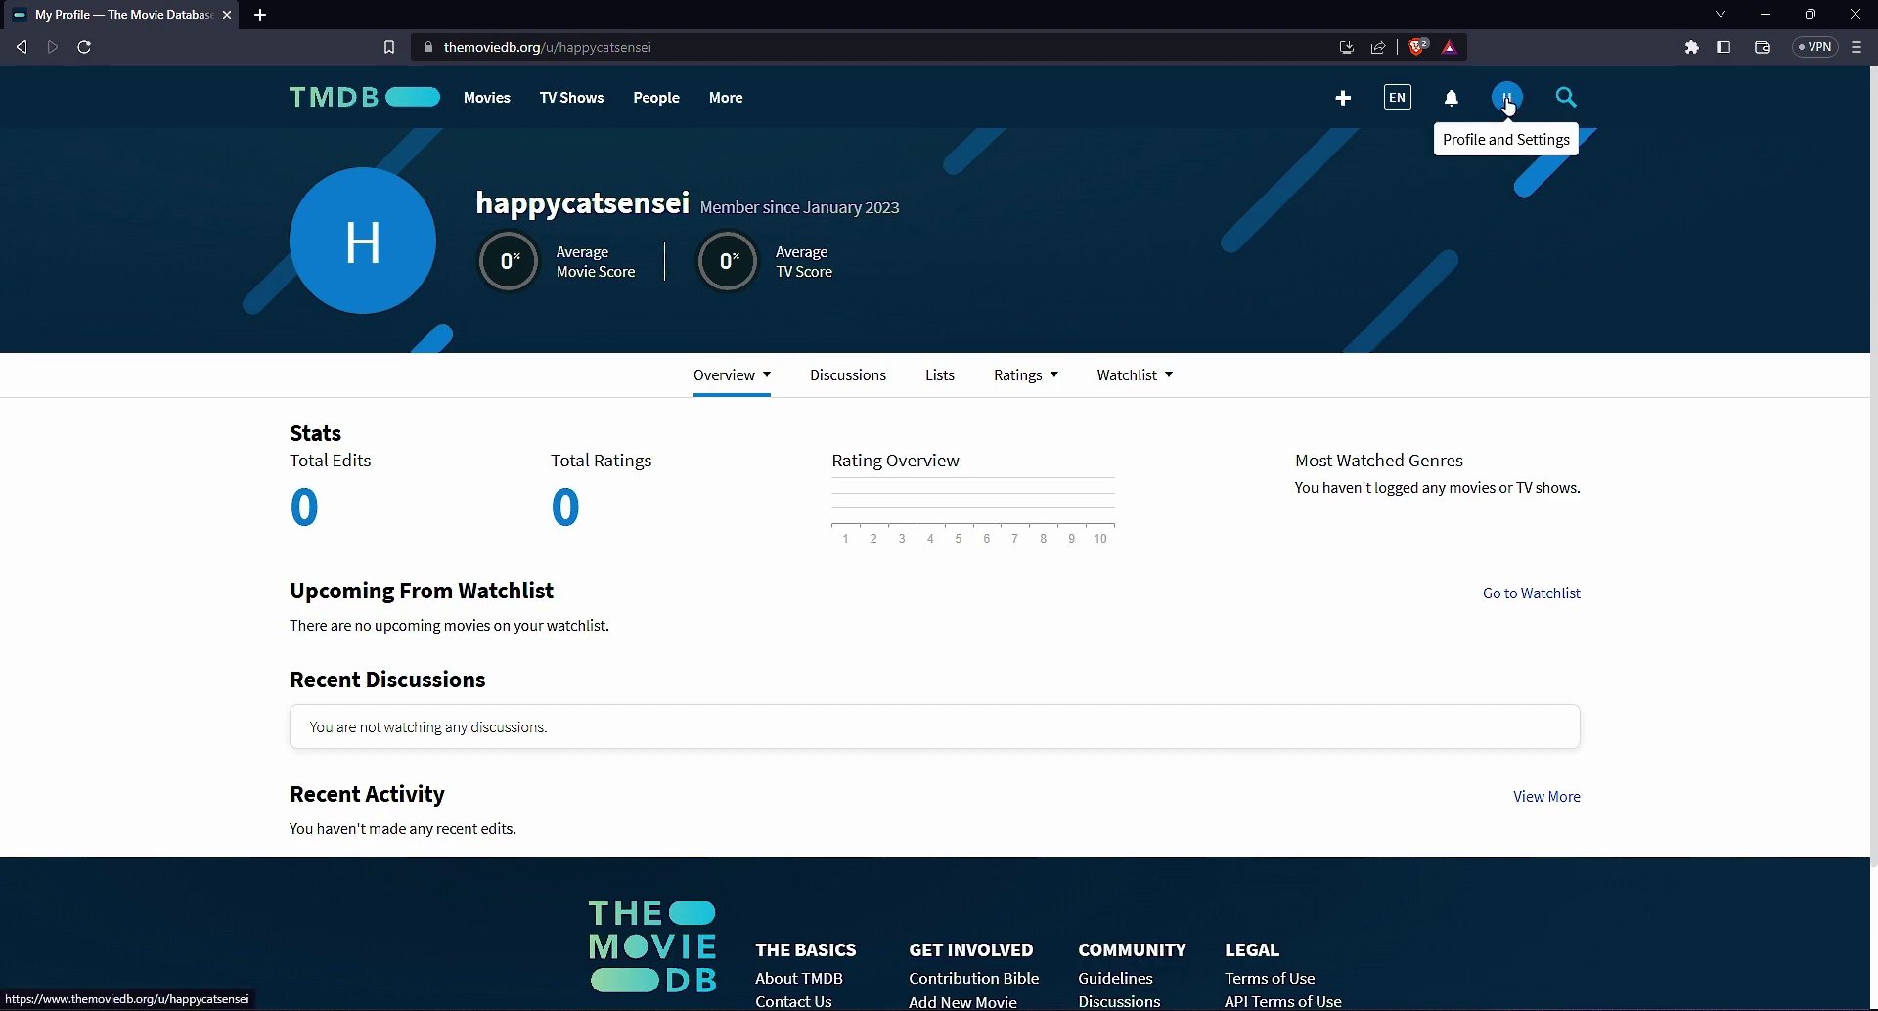
click(1509, 101)
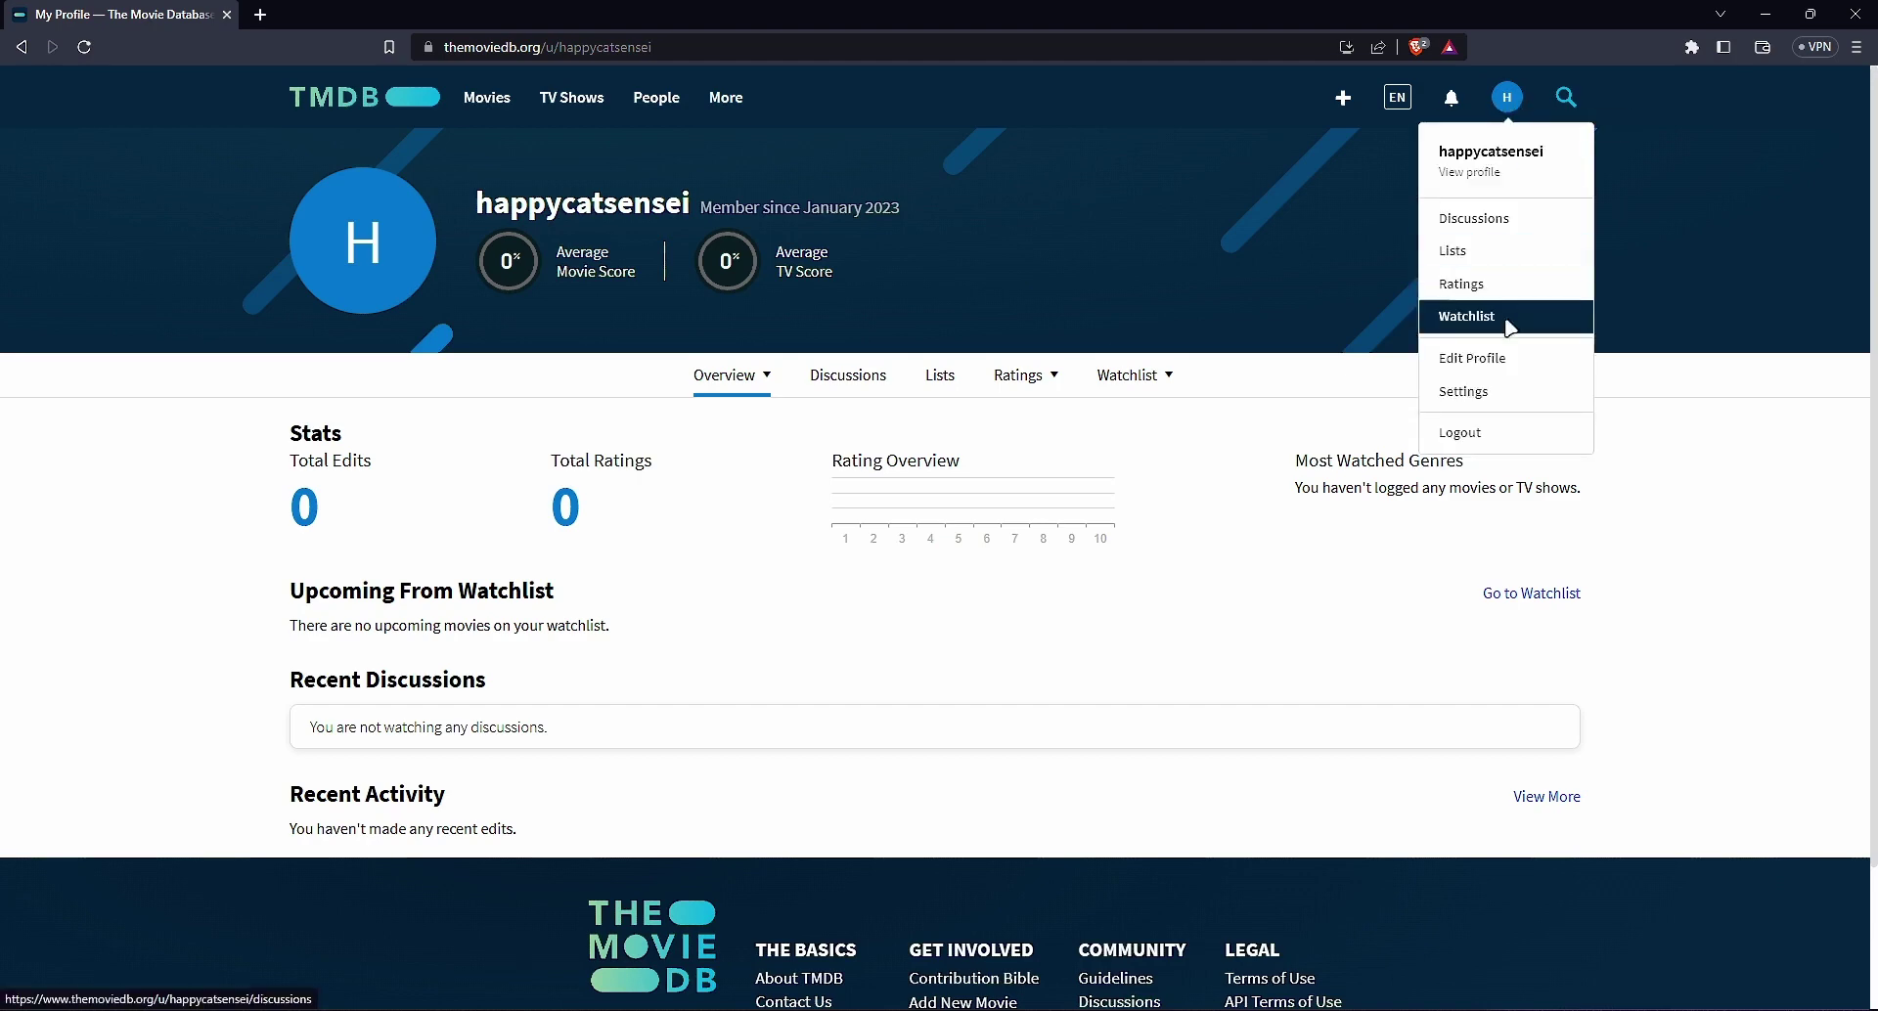
click(1480, 393)
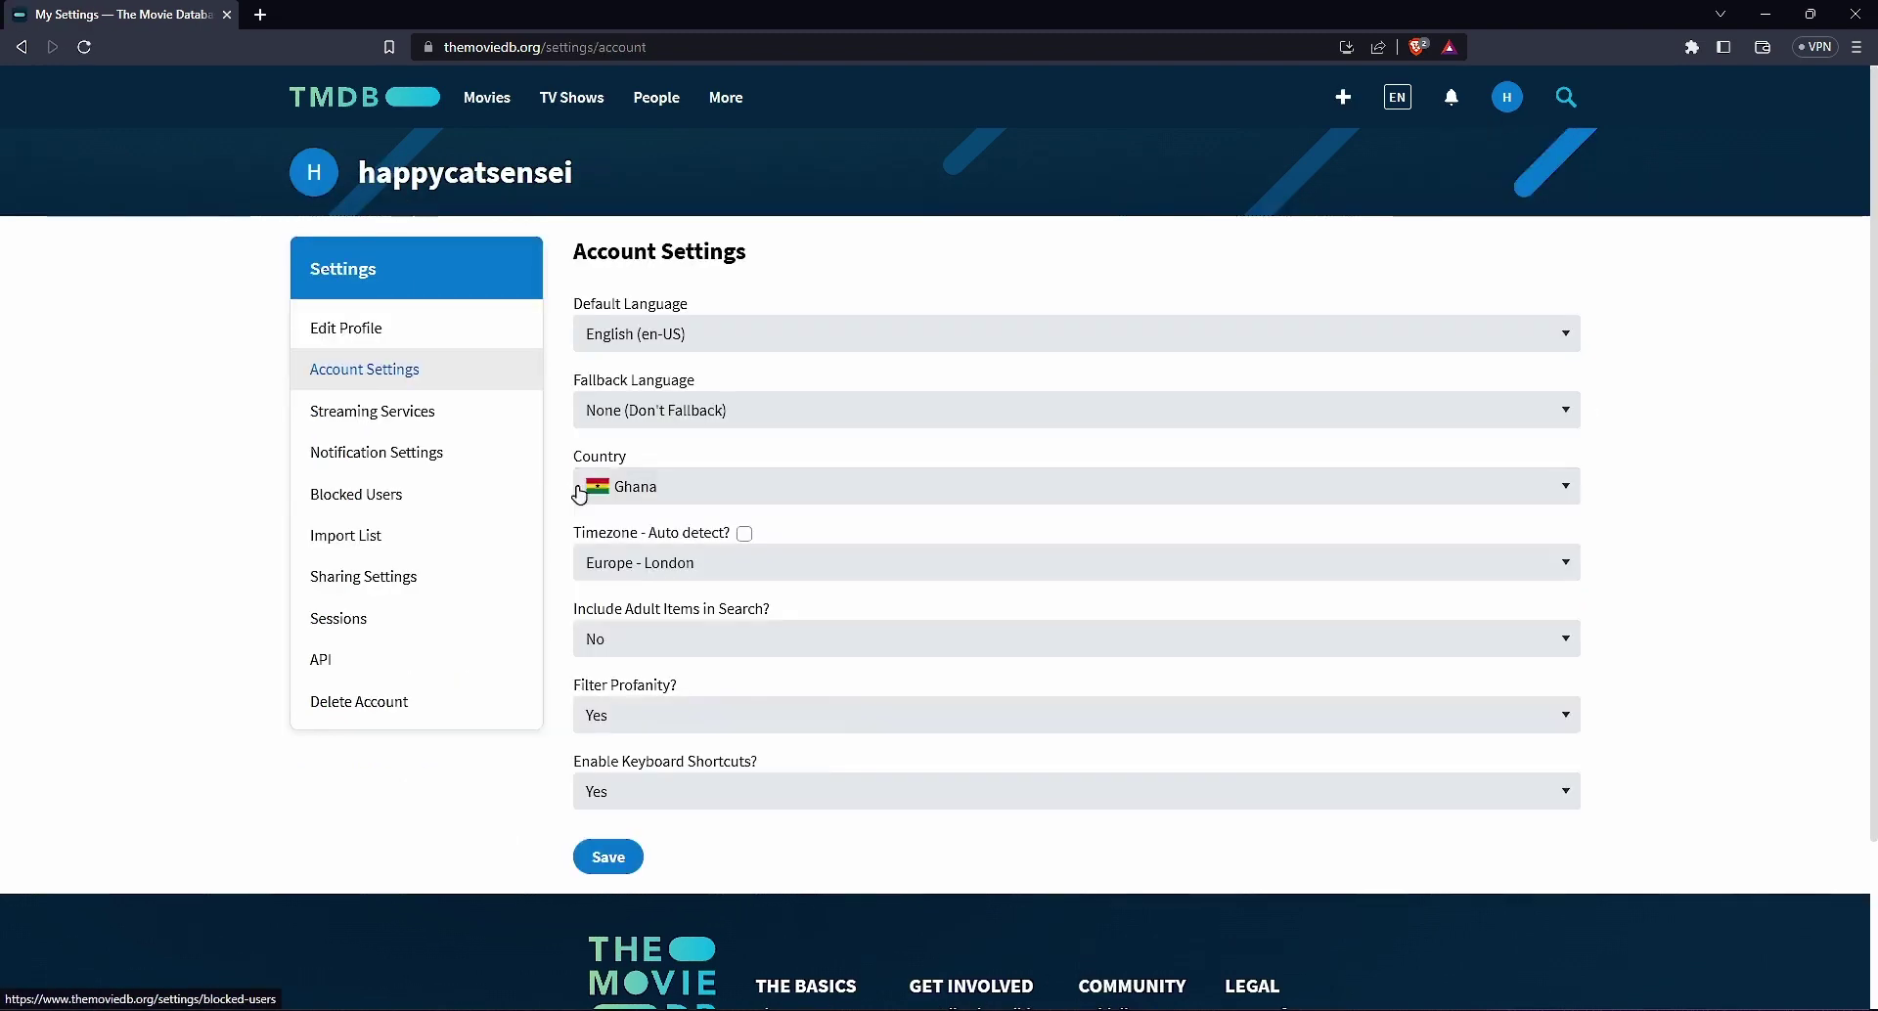
key(ctrl+plus)
key(ctrl+plus)
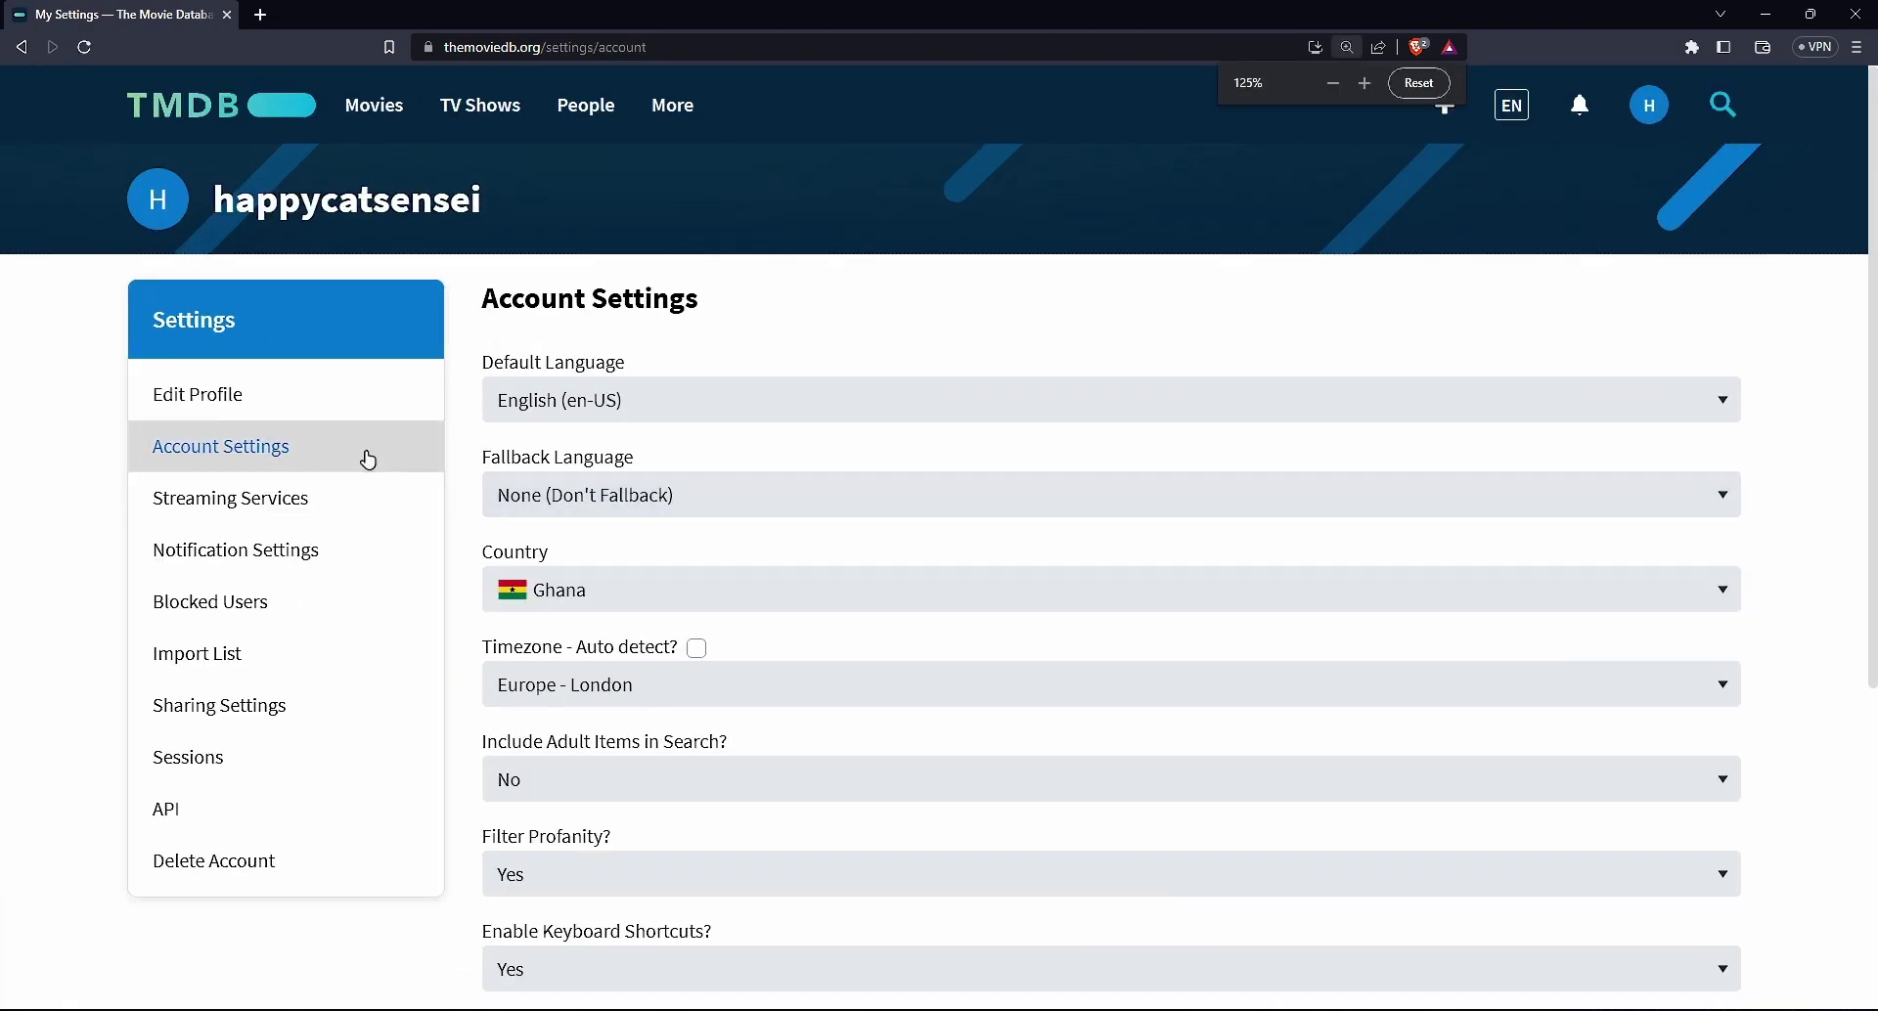
click(212, 805)
Locate the API key and the API read access token on the API settings page
scroll(765, 604, down, 2)
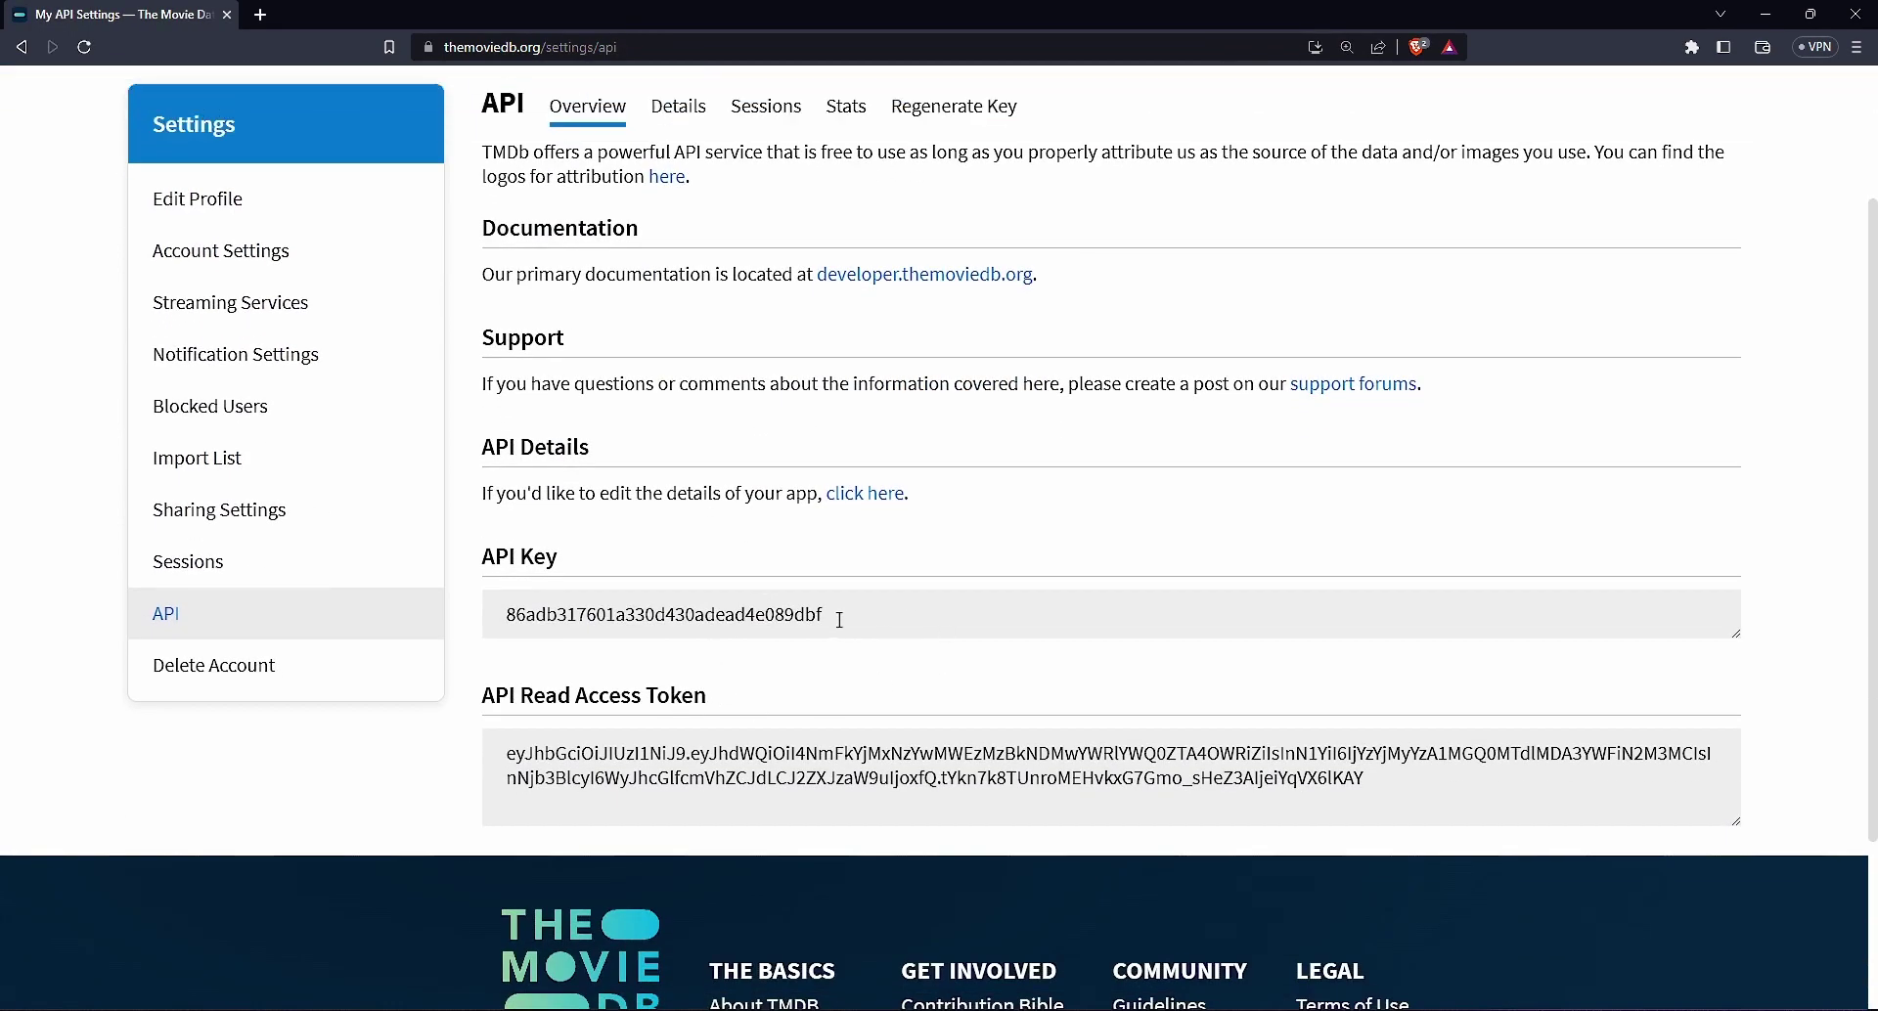
drag(838, 617, 506, 628)
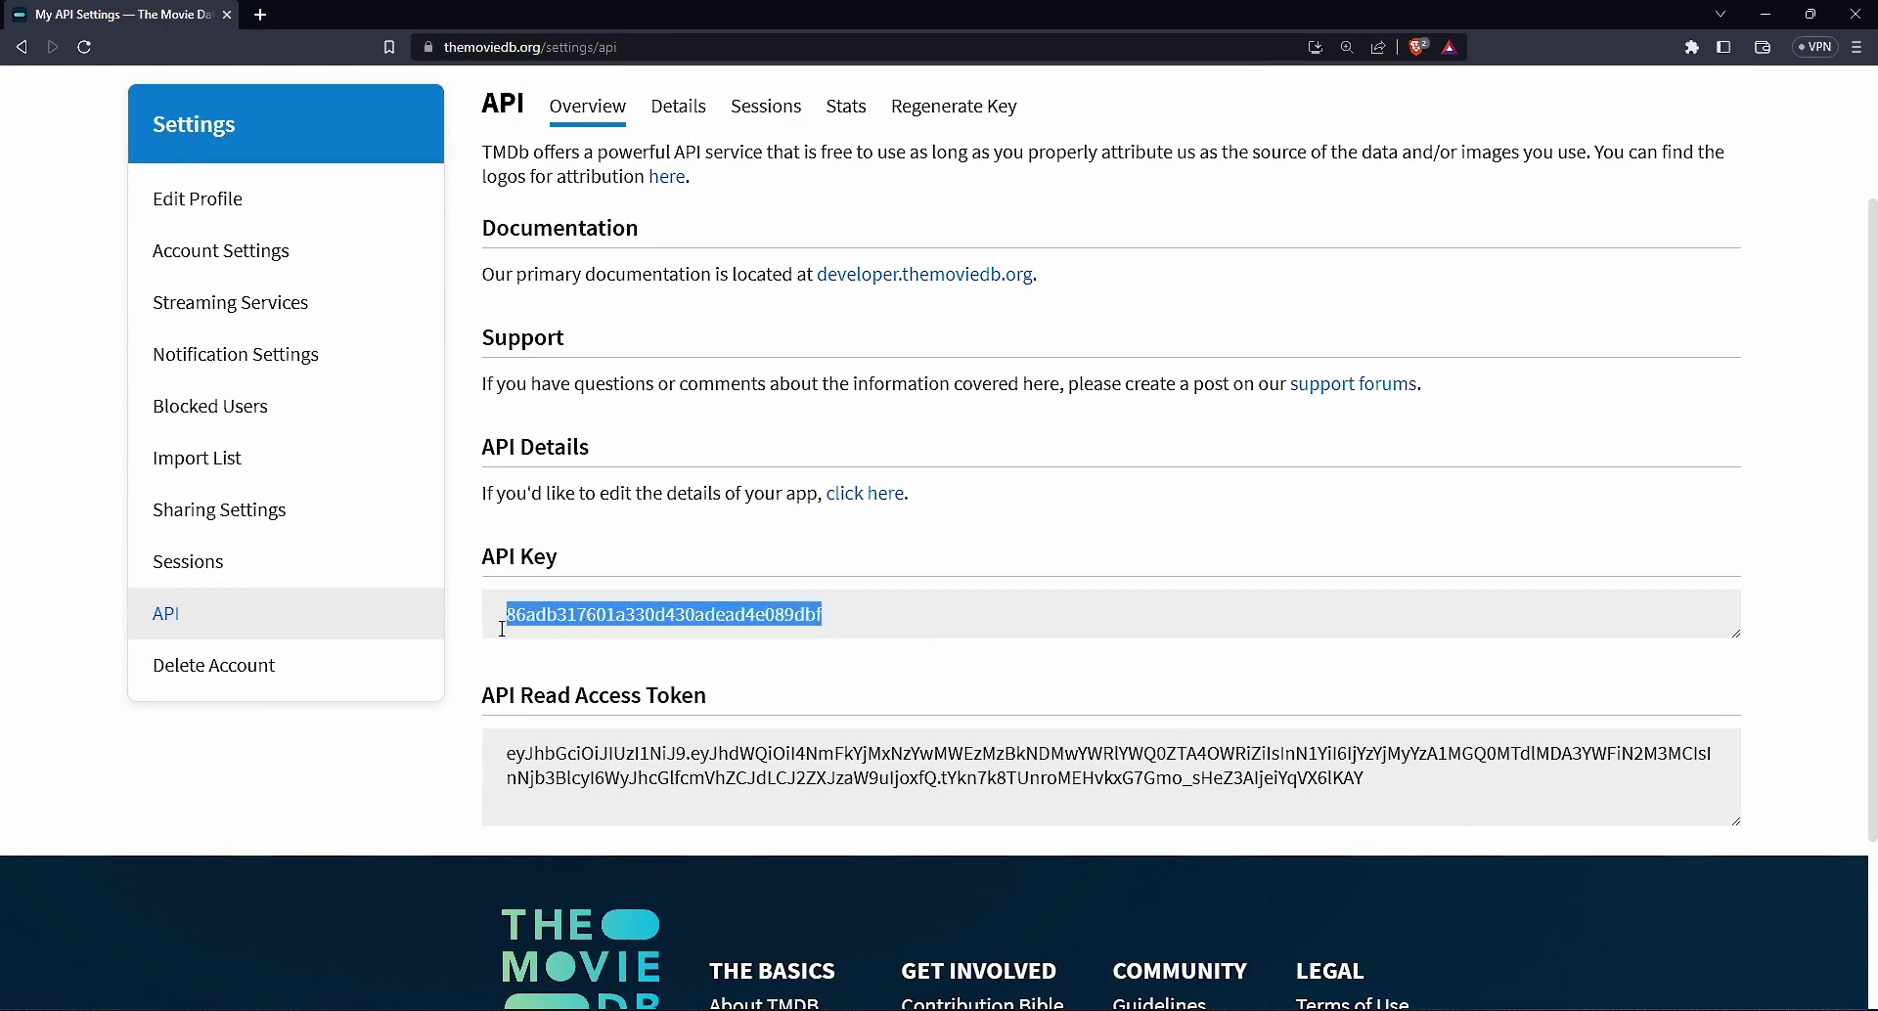
click(906, 577)
scroll(945, 610, down, 1)
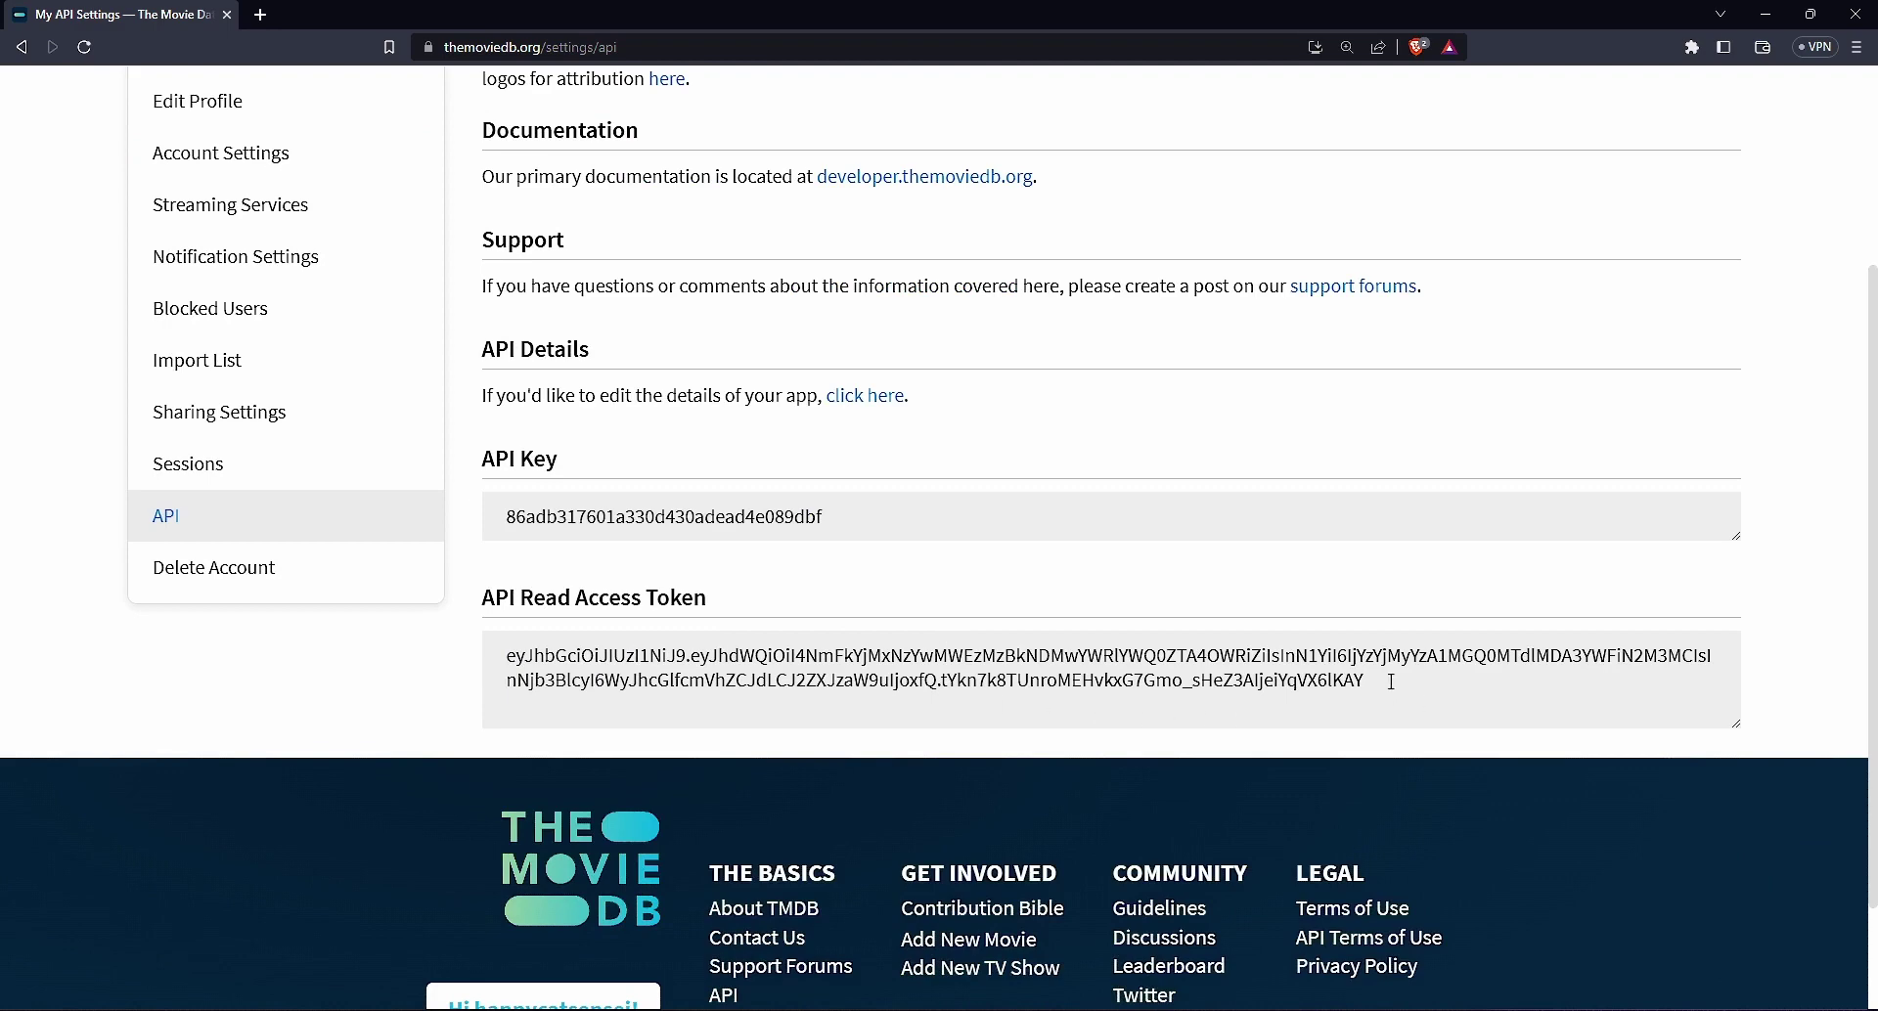
drag(1378, 681, 503, 646)
scroll(885, 550, up, 3)
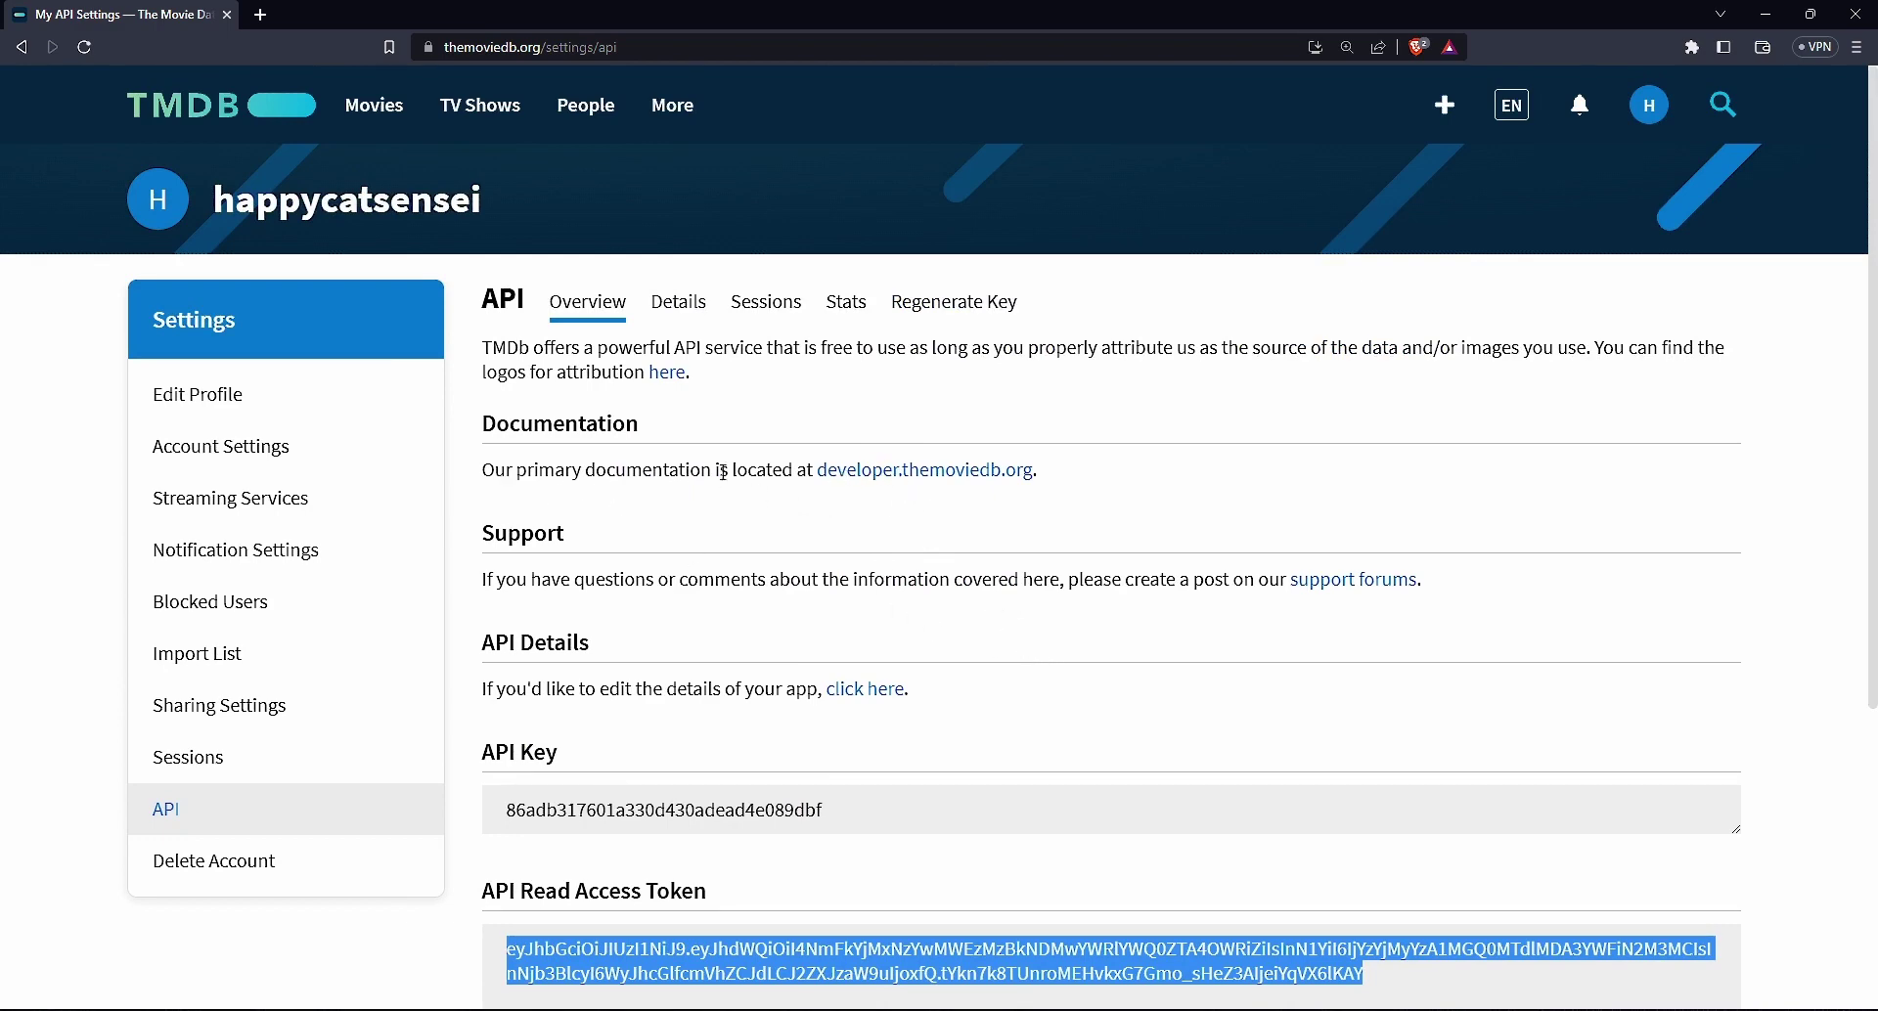
Open the developer.themoviedb.org documentation in a new tab and read its Getting Started guide
right_click(869, 474)
click(957, 489)
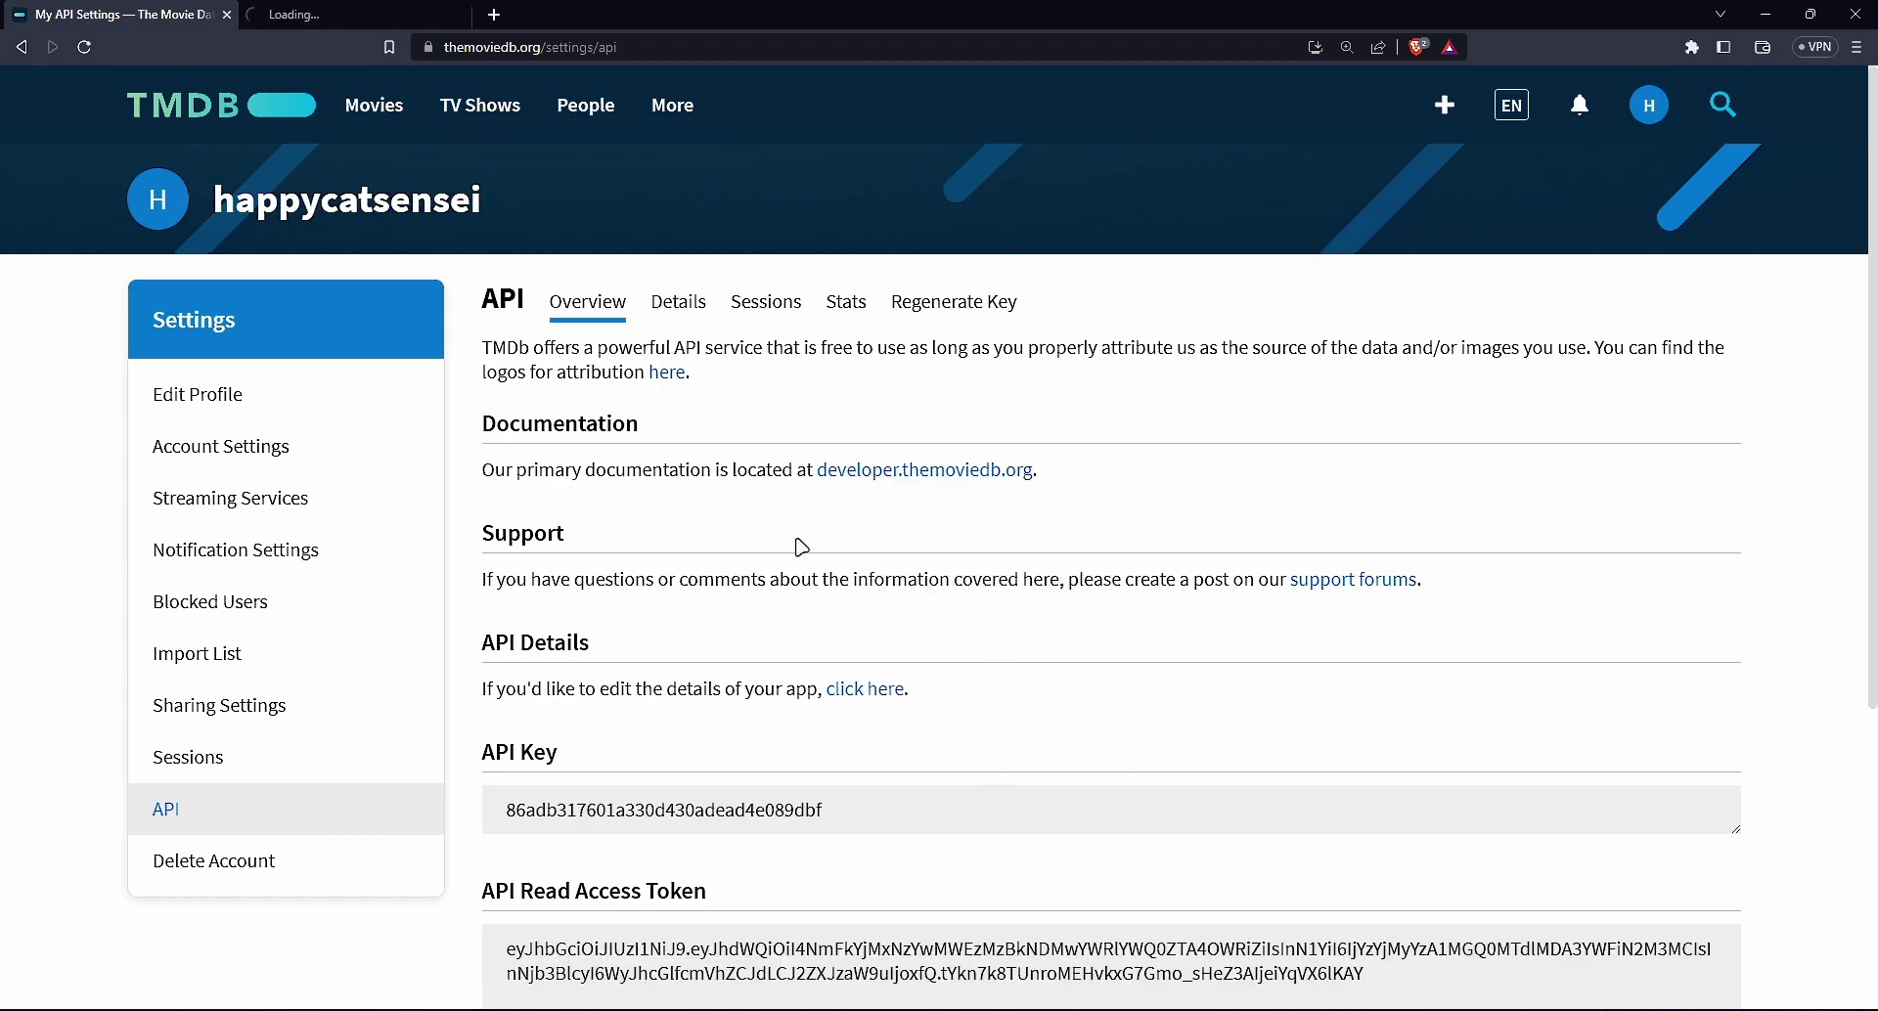
scroll(683, 549, down, 4)
scroll(684, 548, up, 3)
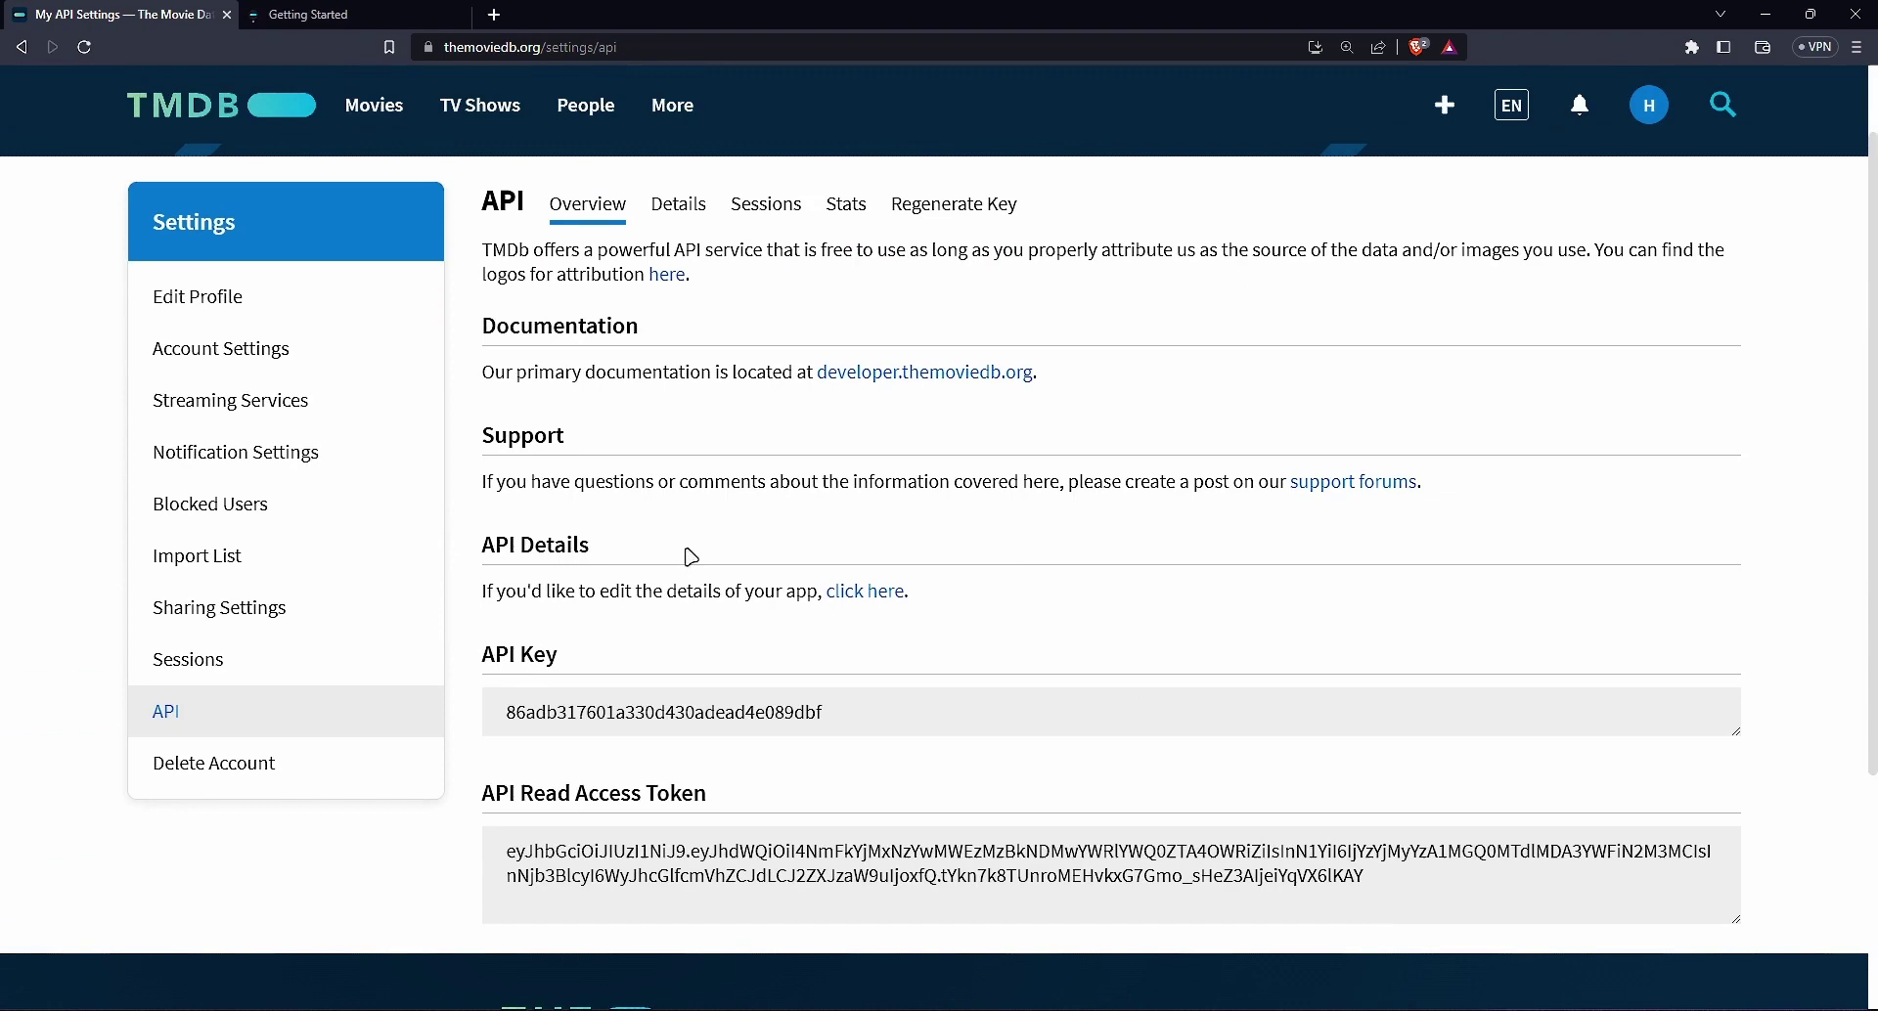
click(350, 14)
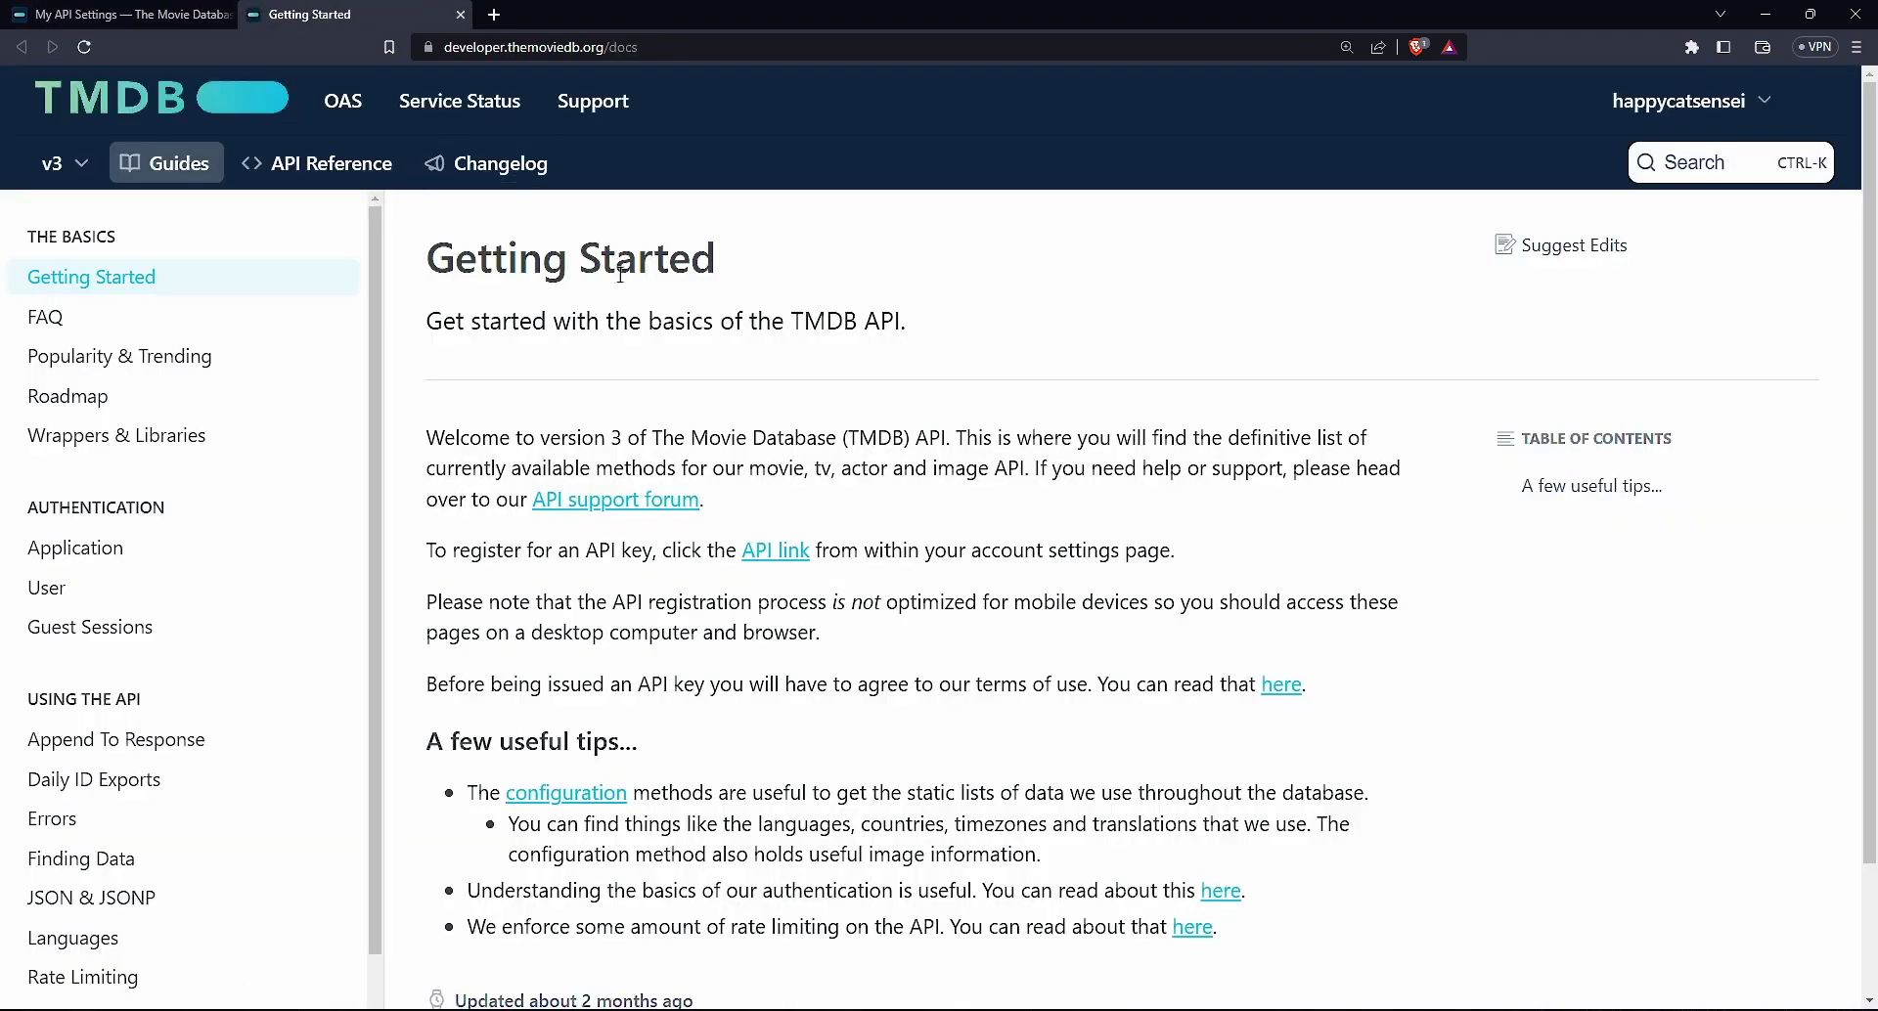
scroll(621, 357, down, 1)
scroll(684, 360, down, 1)
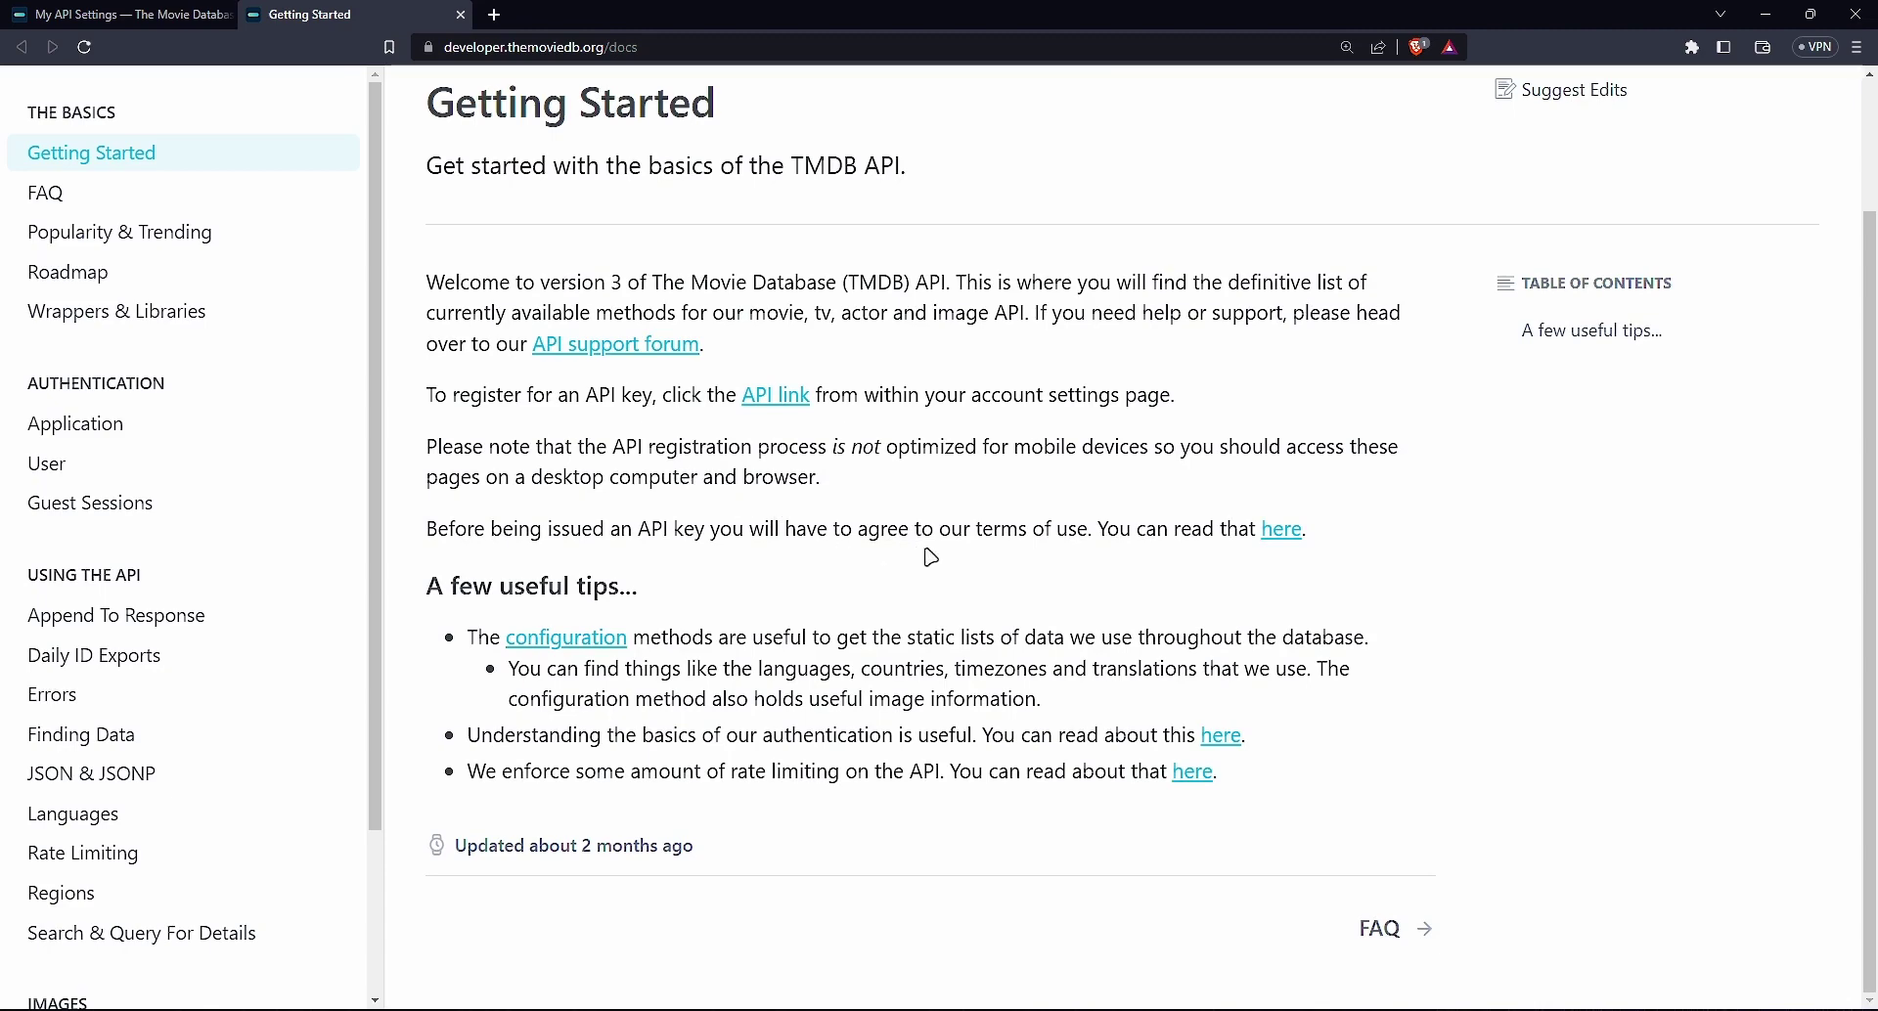
scroll(934, 559, up, 2)
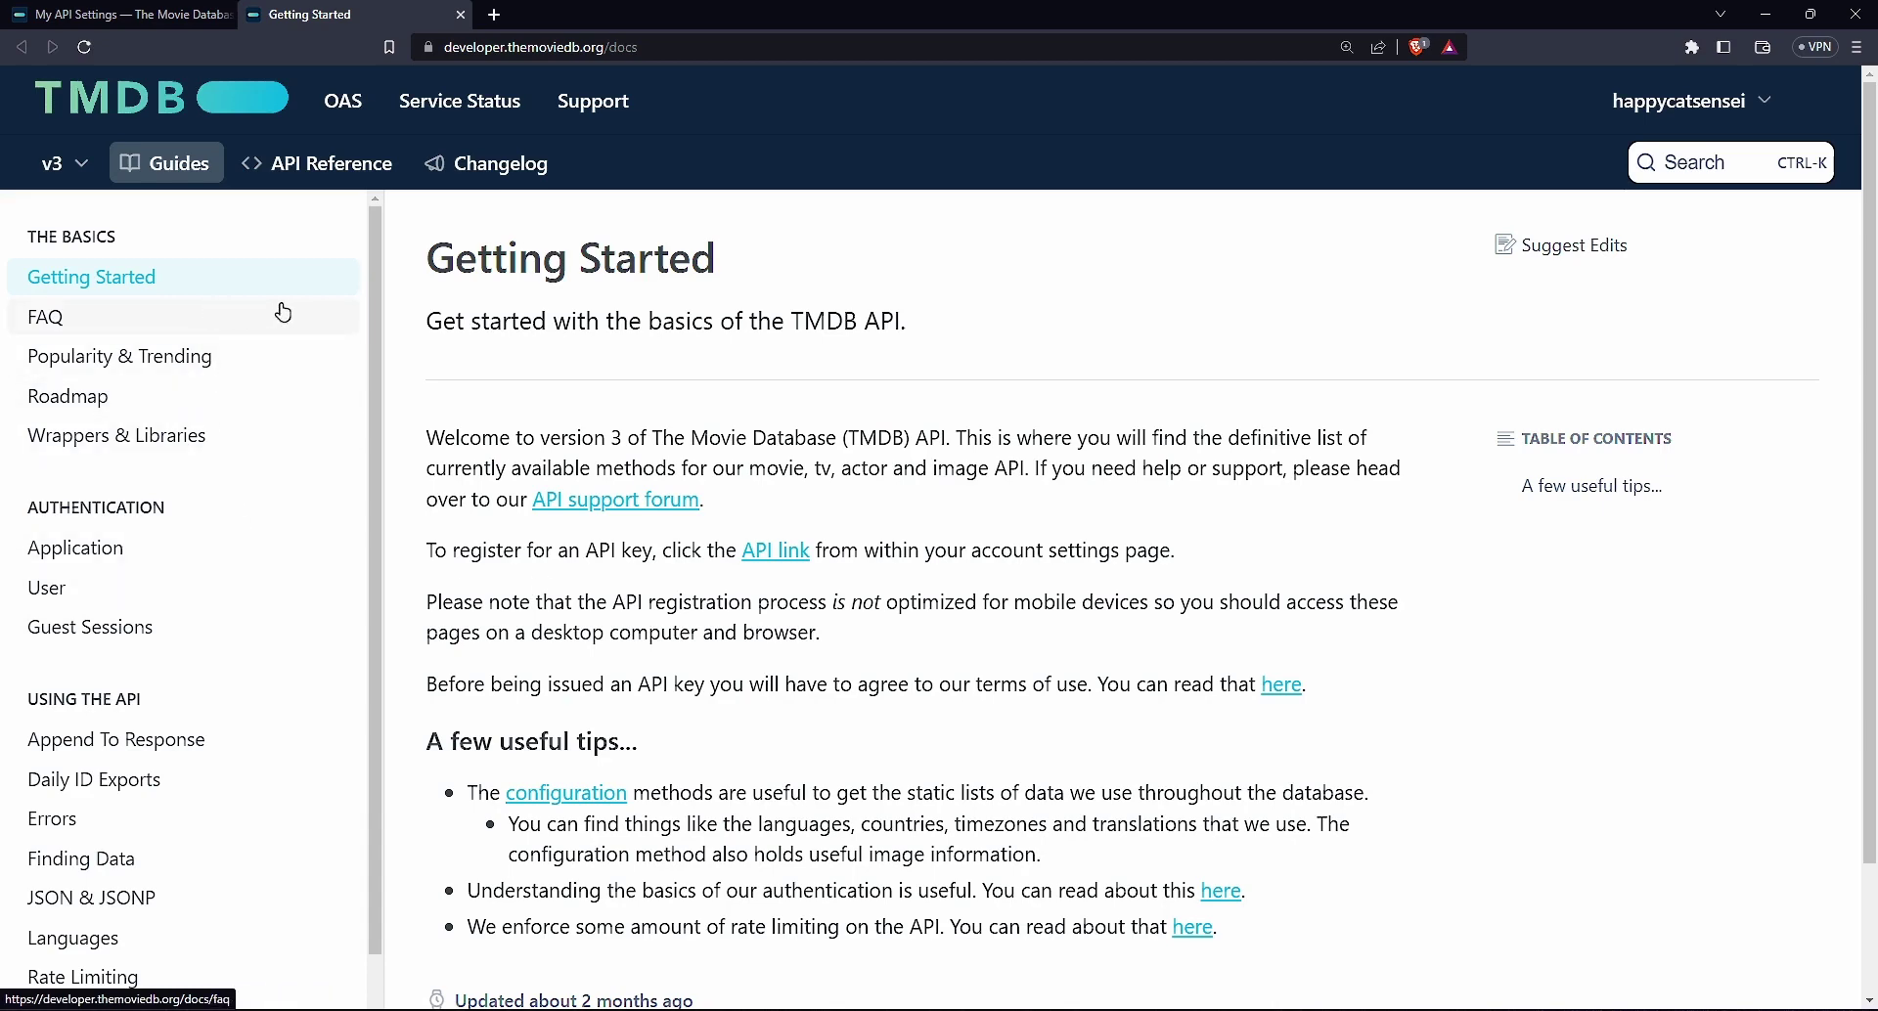
Open the Finding Data guide in the documentation and read the ways to search for movies
scroll(269, 415, down, 3)
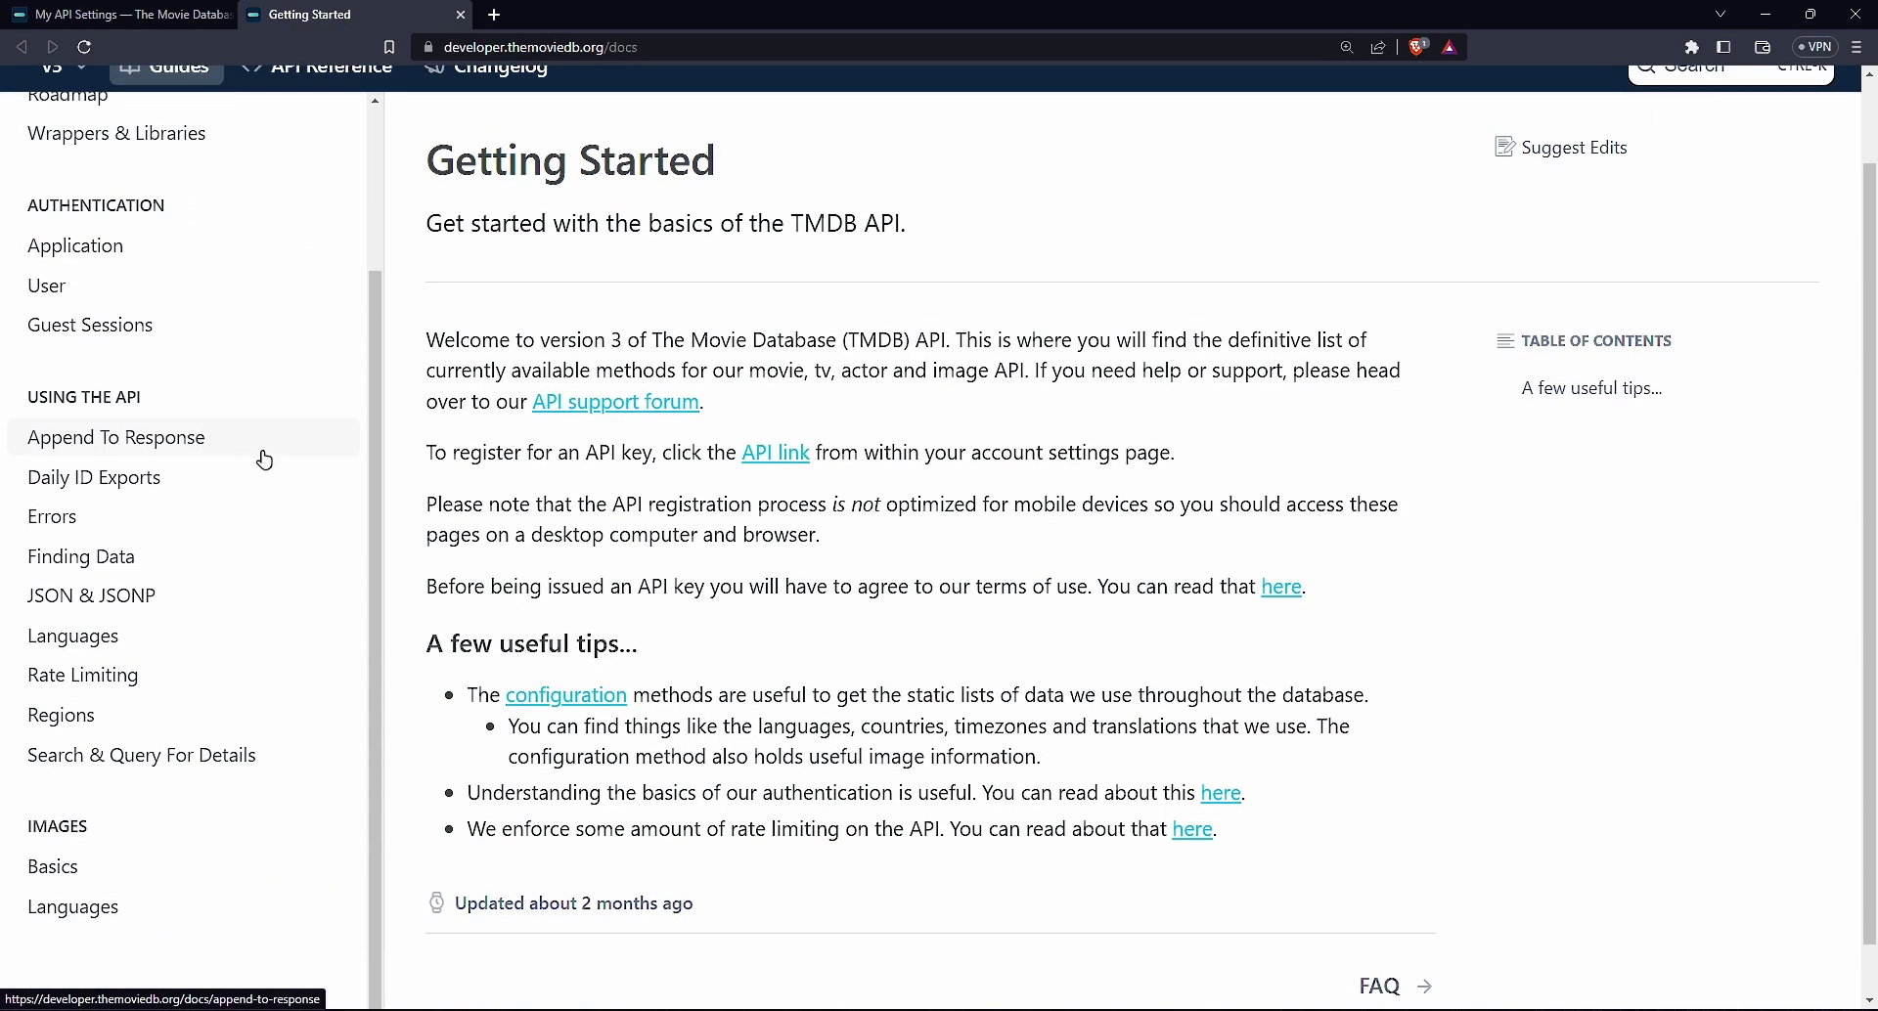
key(ctrl+plus)
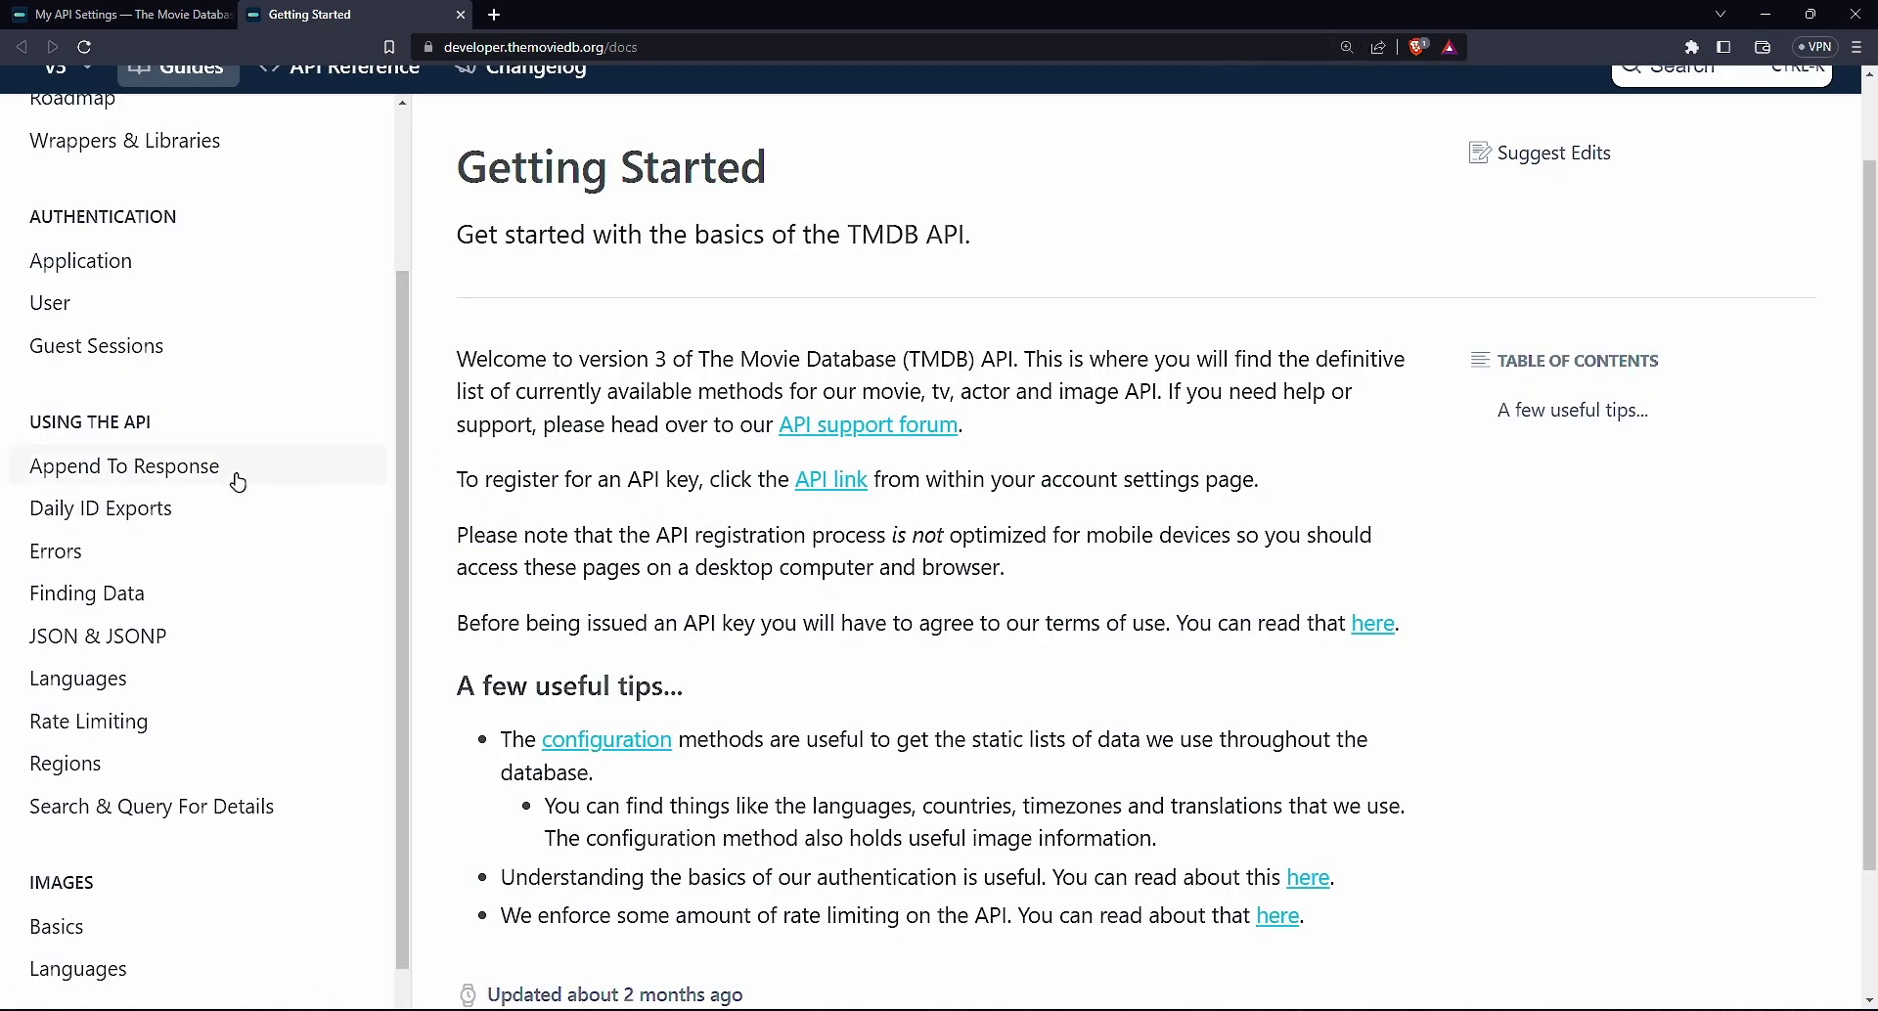
scroll(237, 479, up, 2)
scroll(101, 535, down, 2)
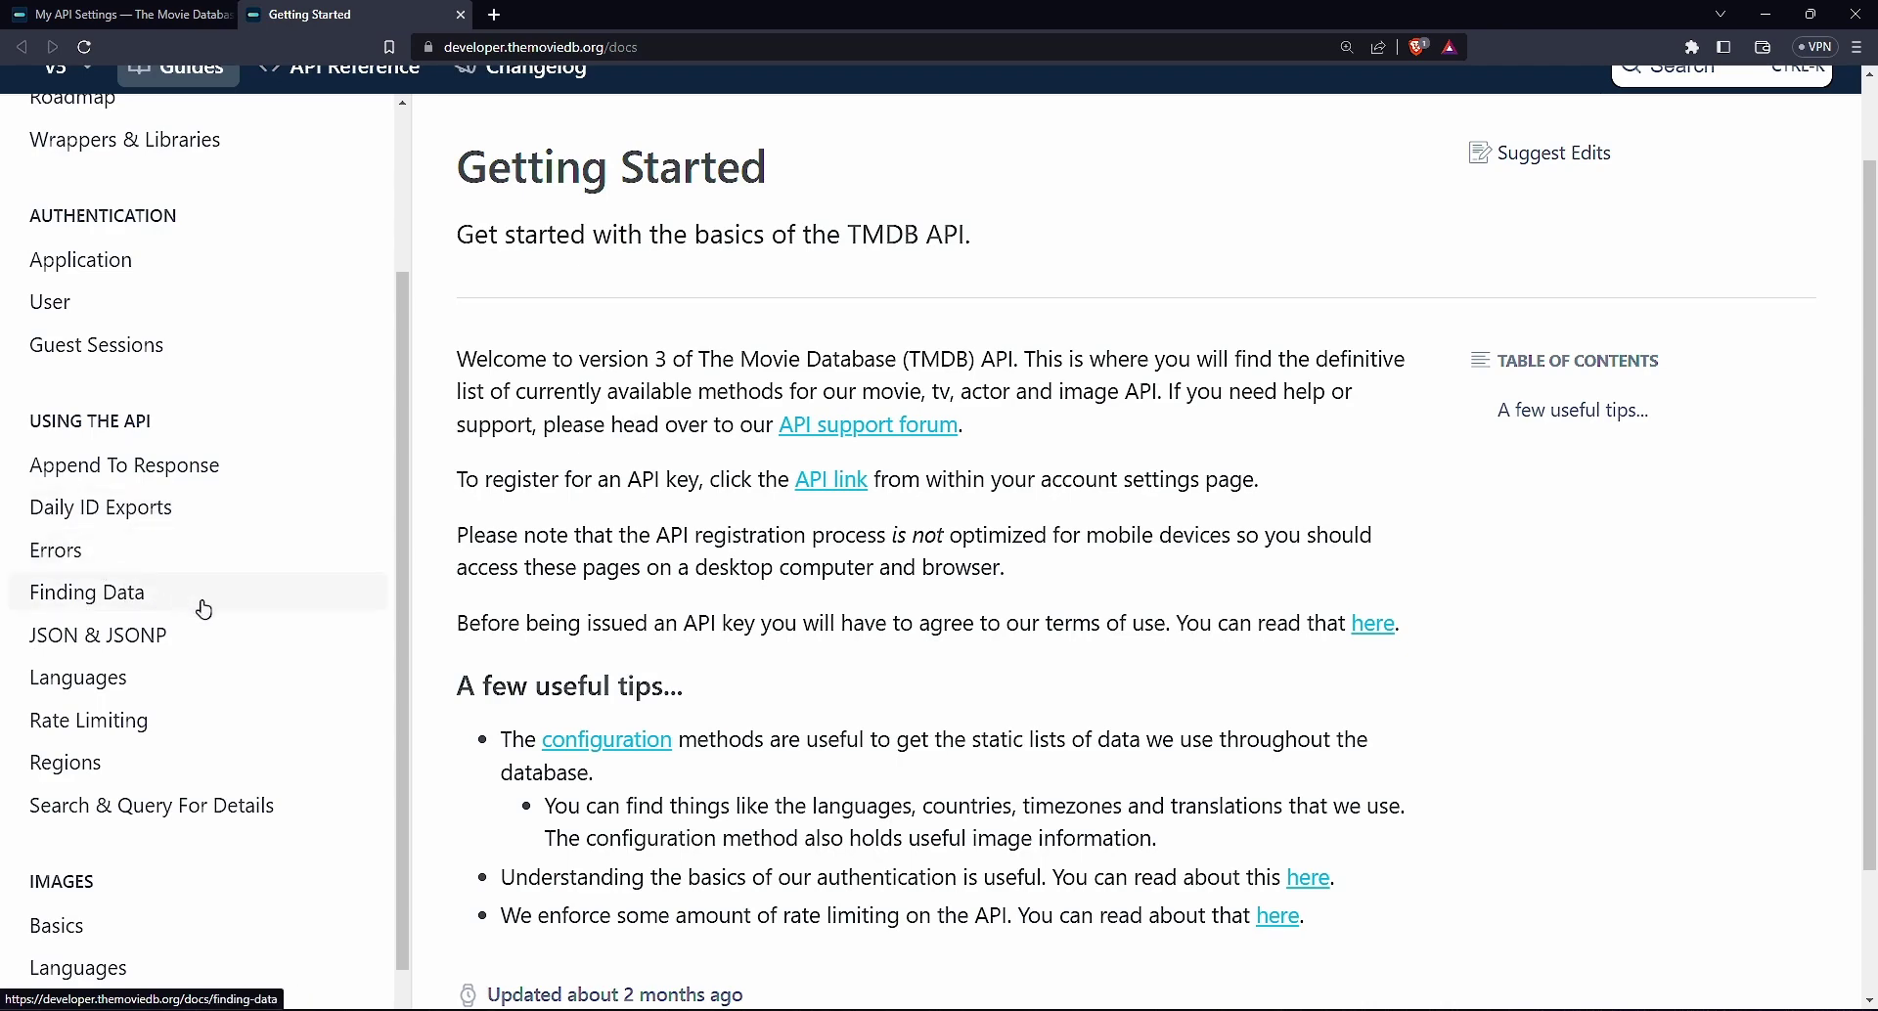
click(102, 600)
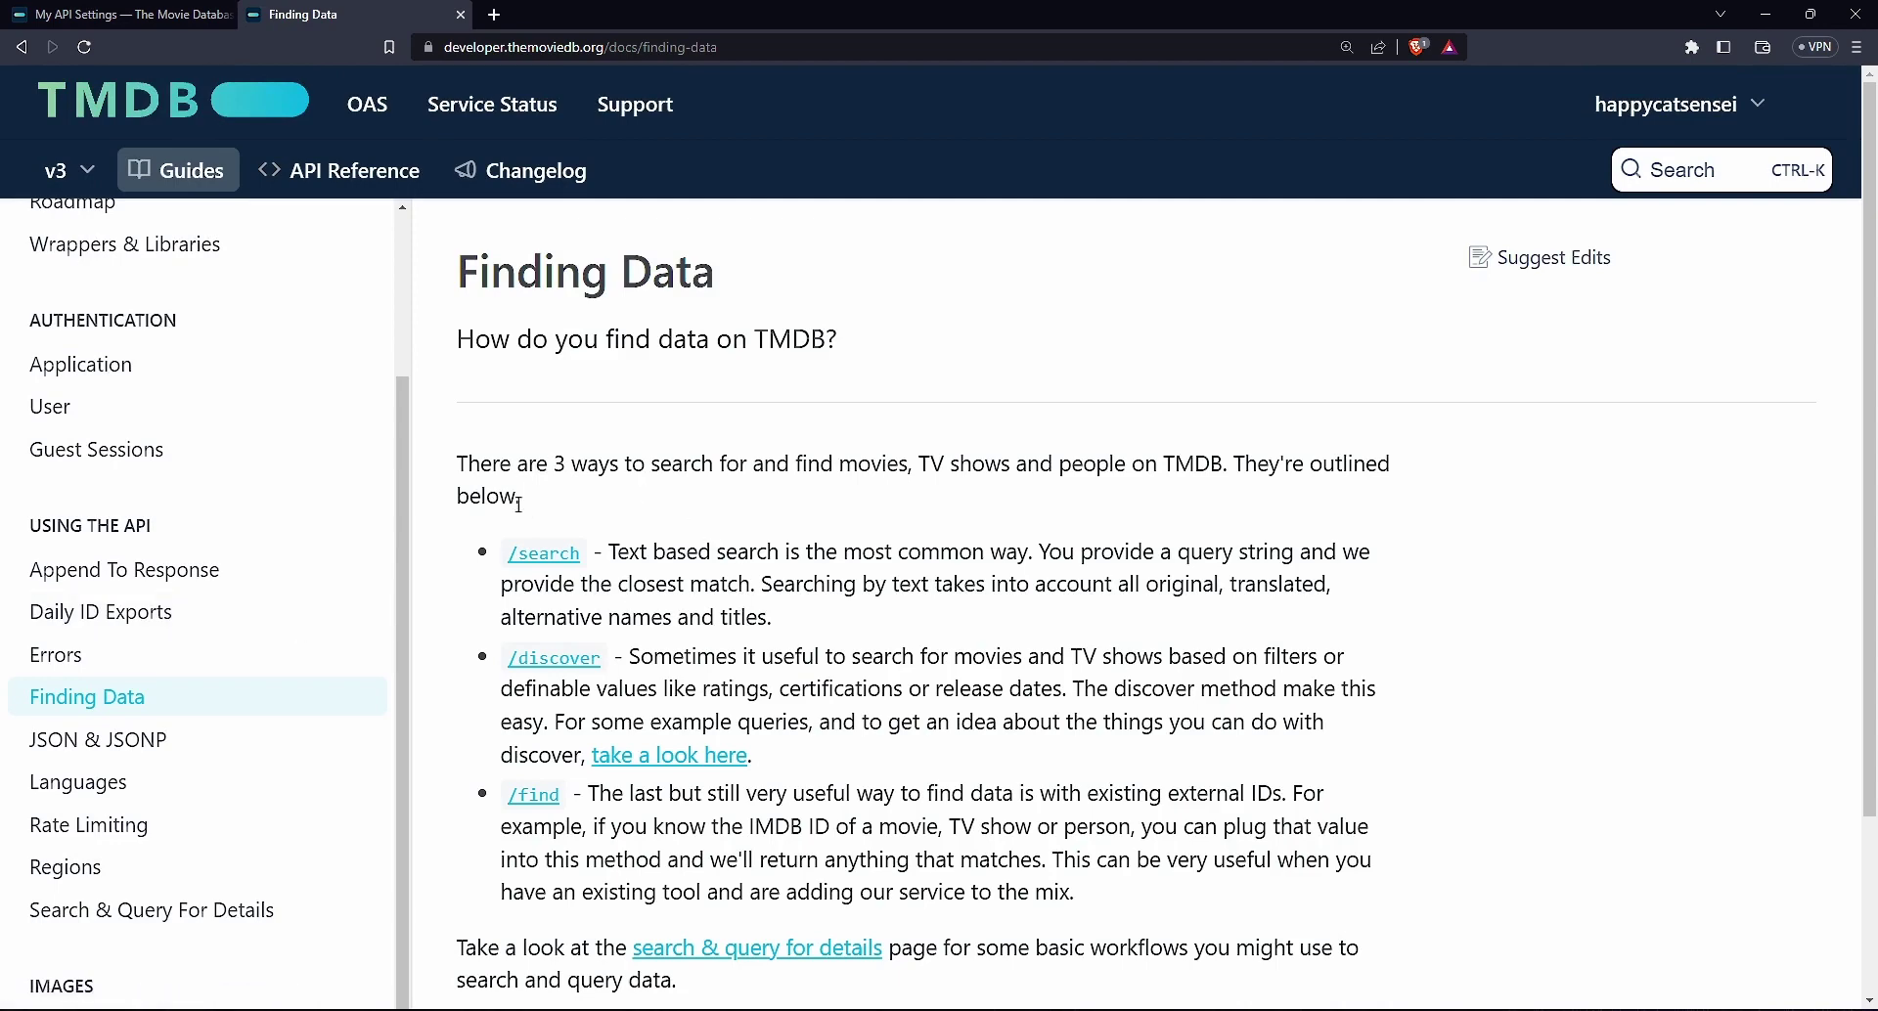
scroll(741, 544, down, 1)
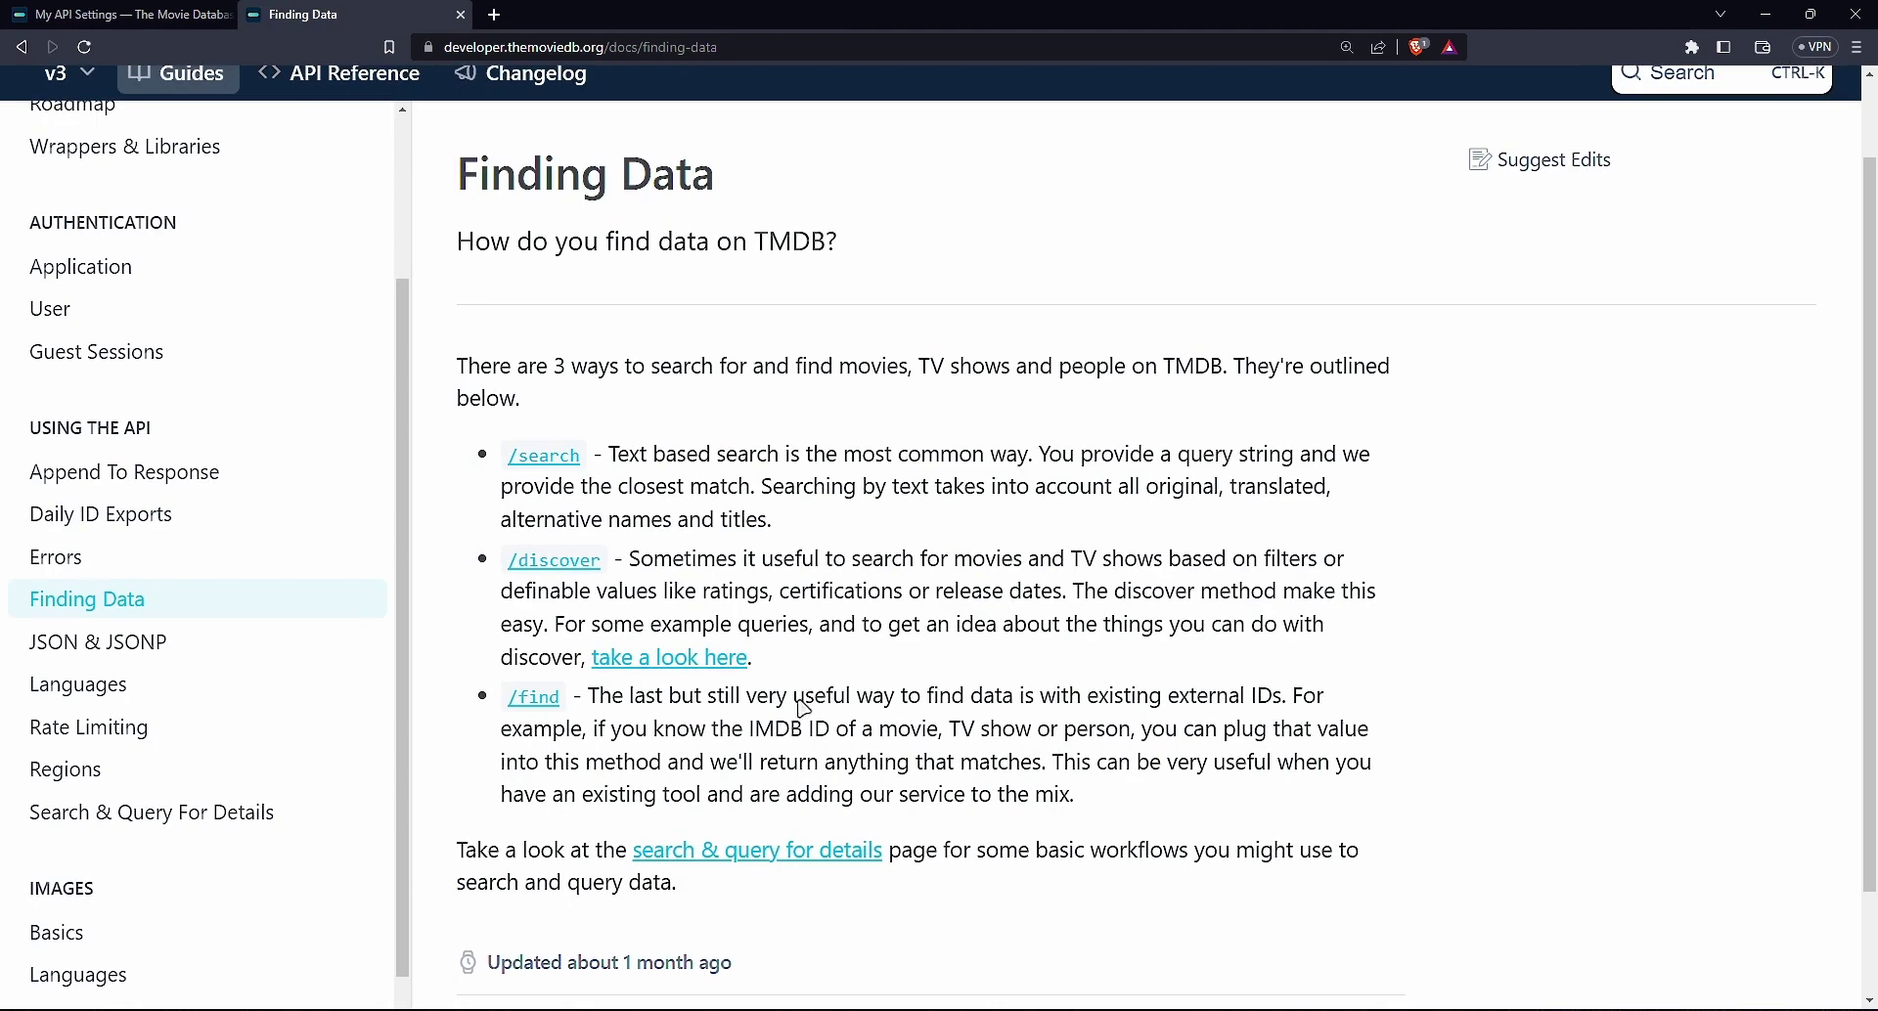
scroll(656, 486, down, 1)
scroll(653, 475, up, 2)
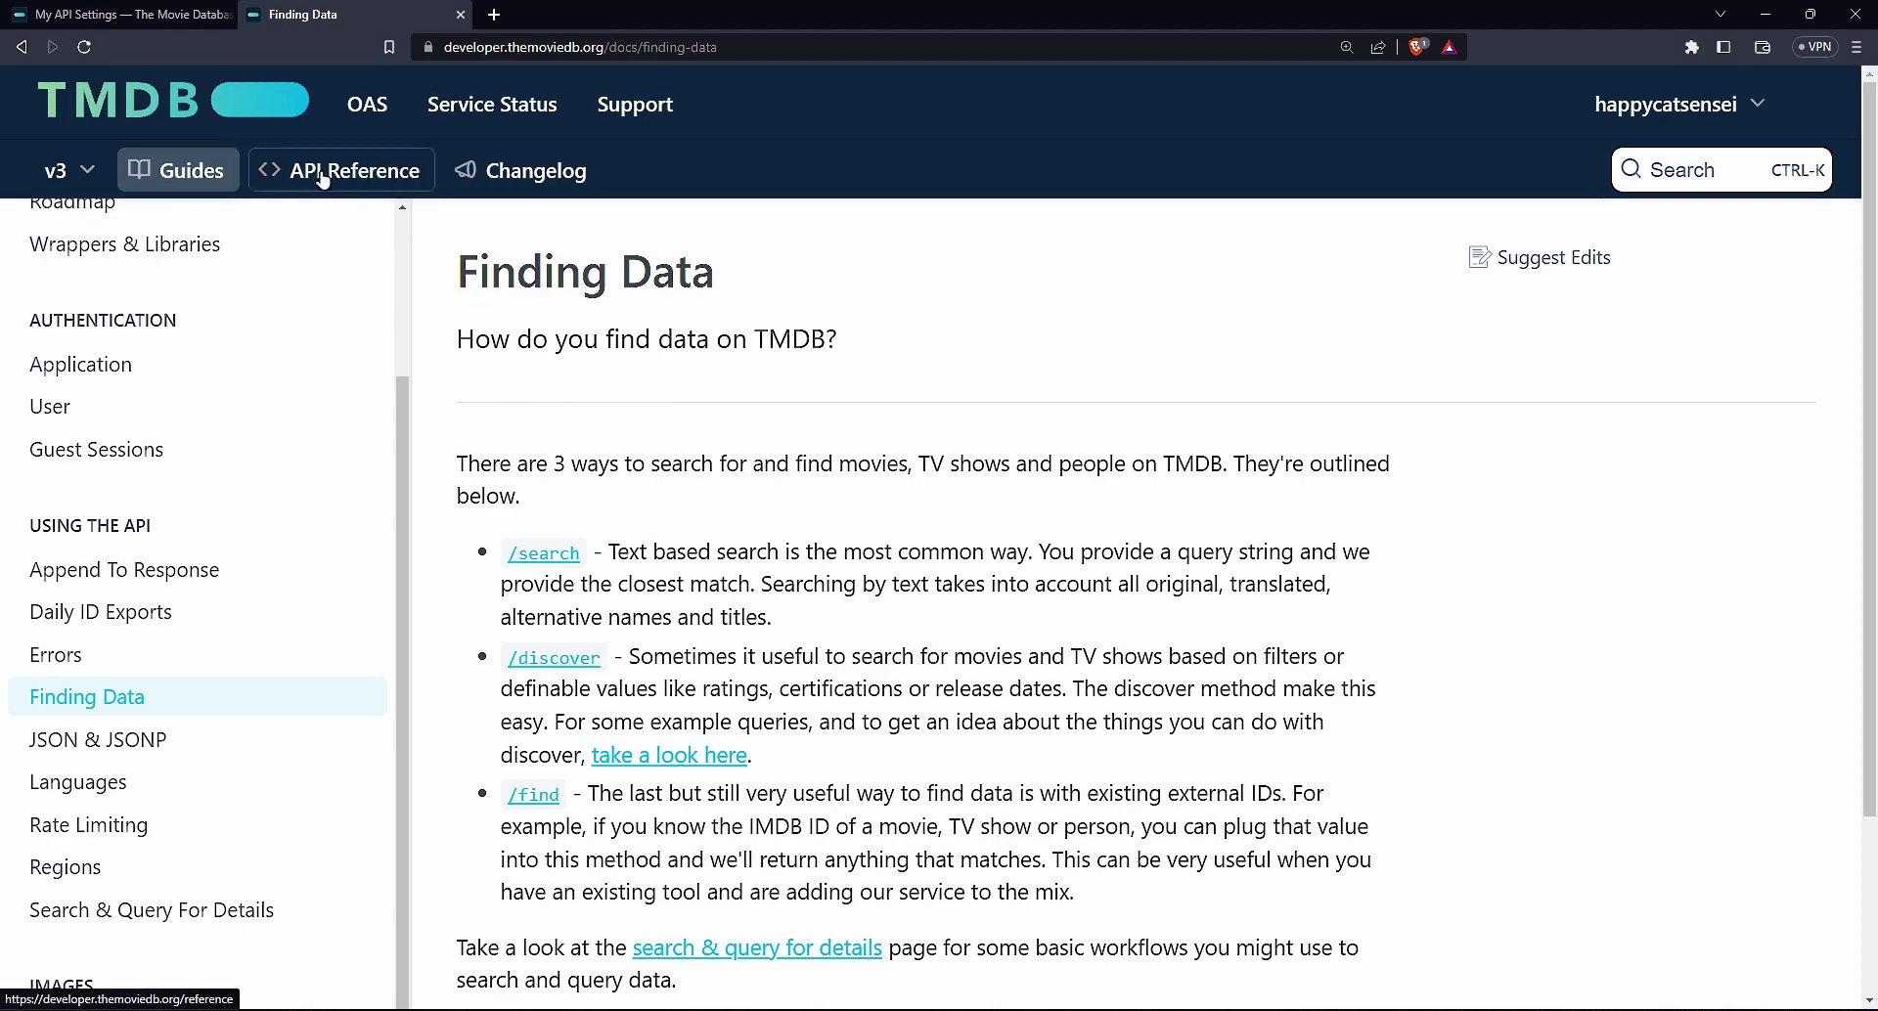
Check the available API versions, open the v3 API Reference and examine its endpoint groups
click(85, 175)
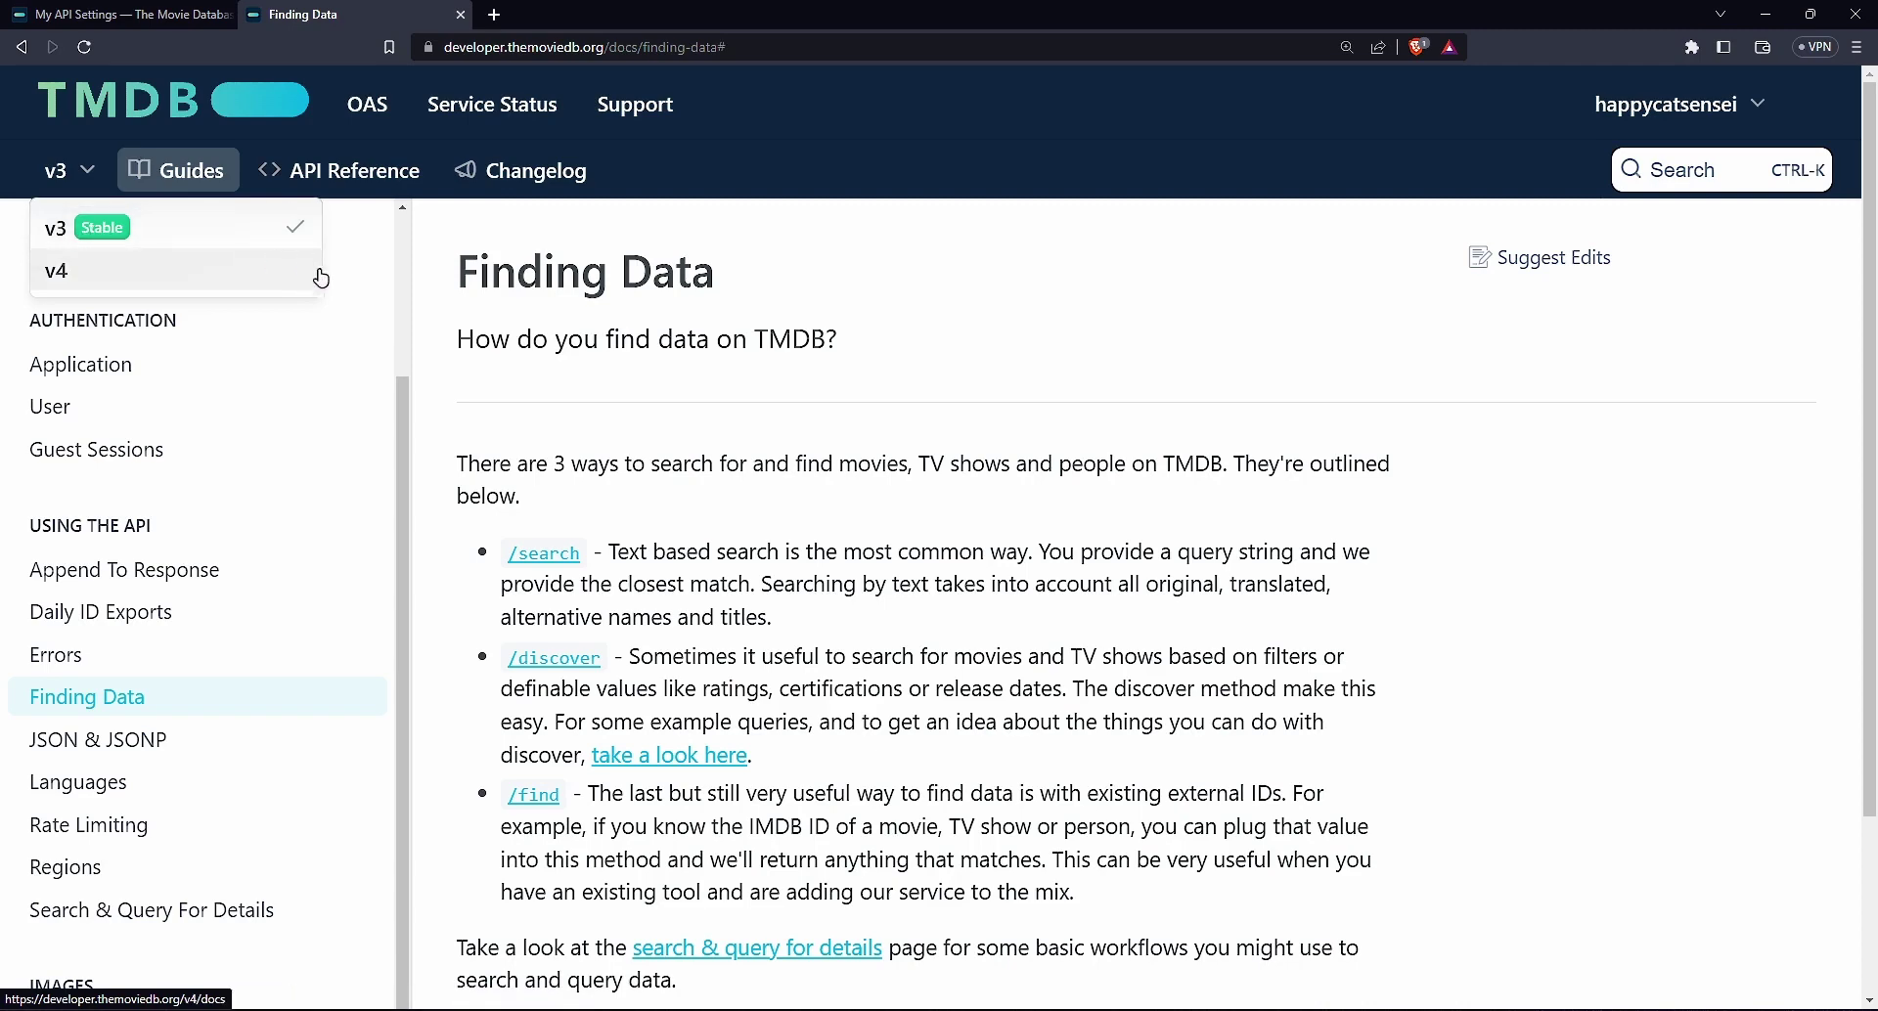
click(343, 184)
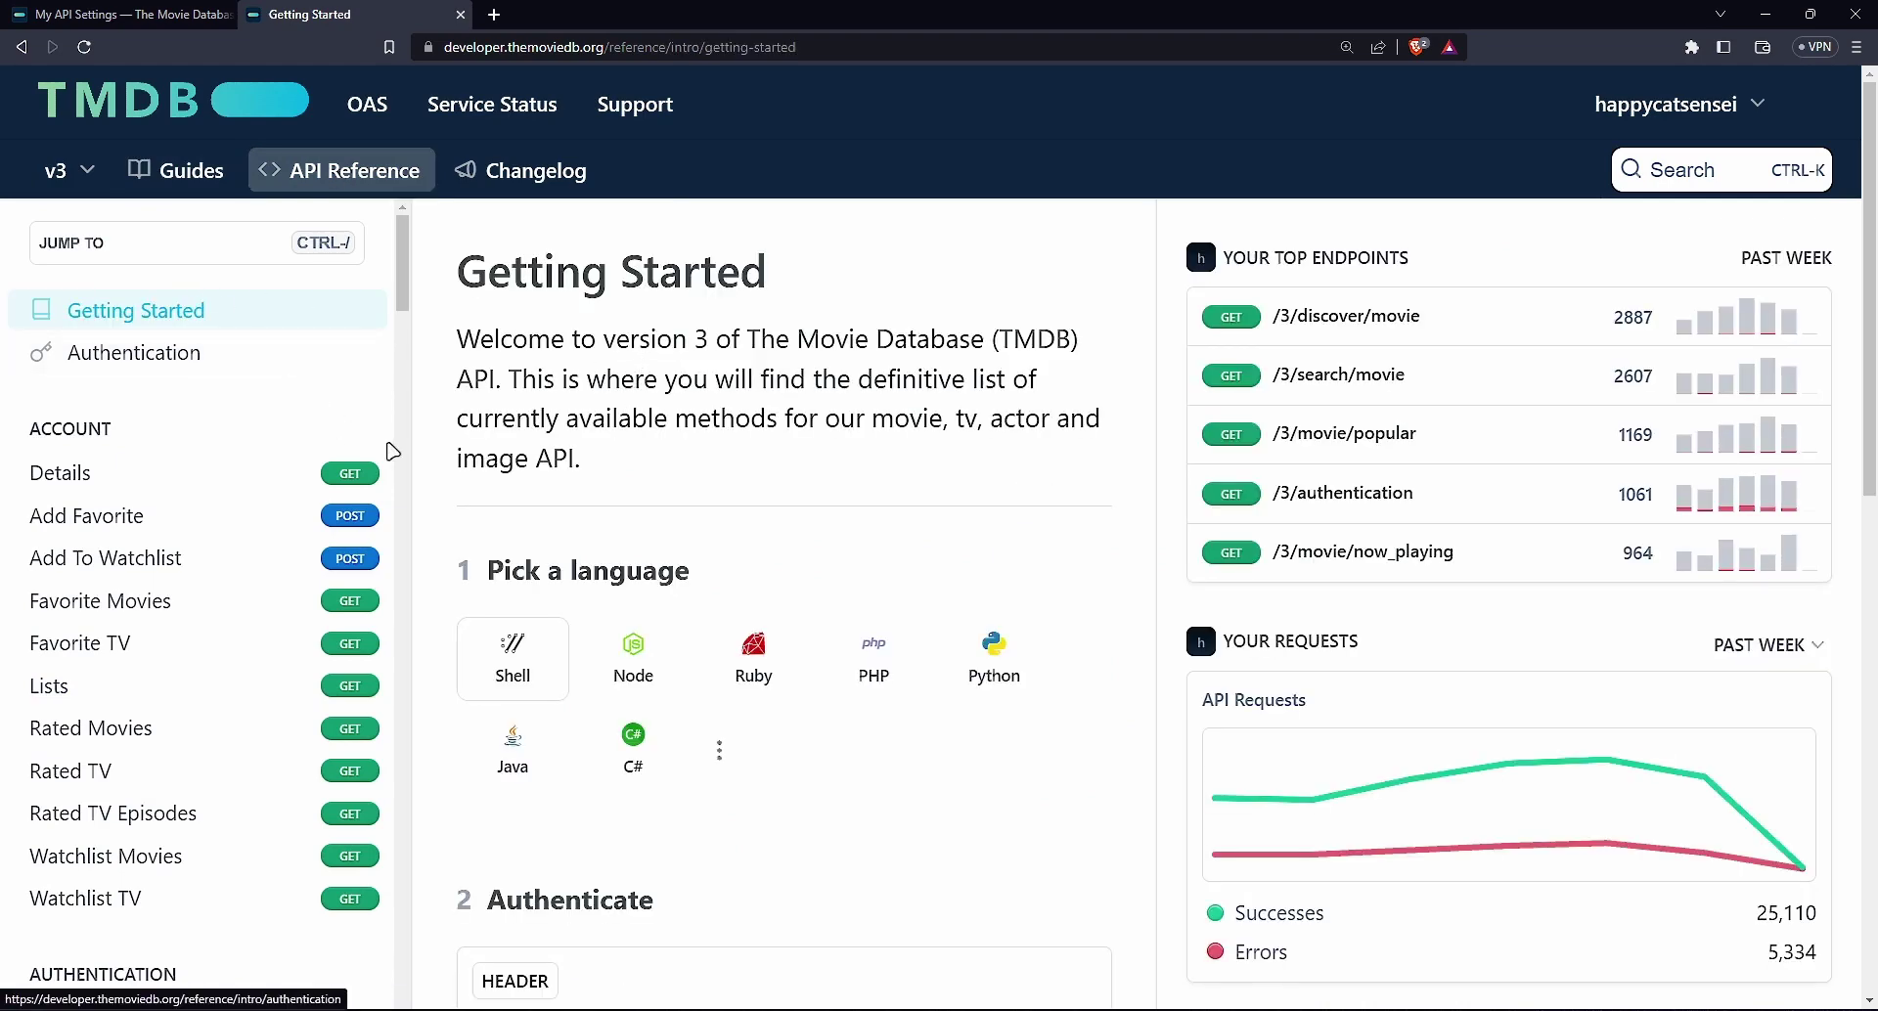
scroll(196, 382, down, 3)
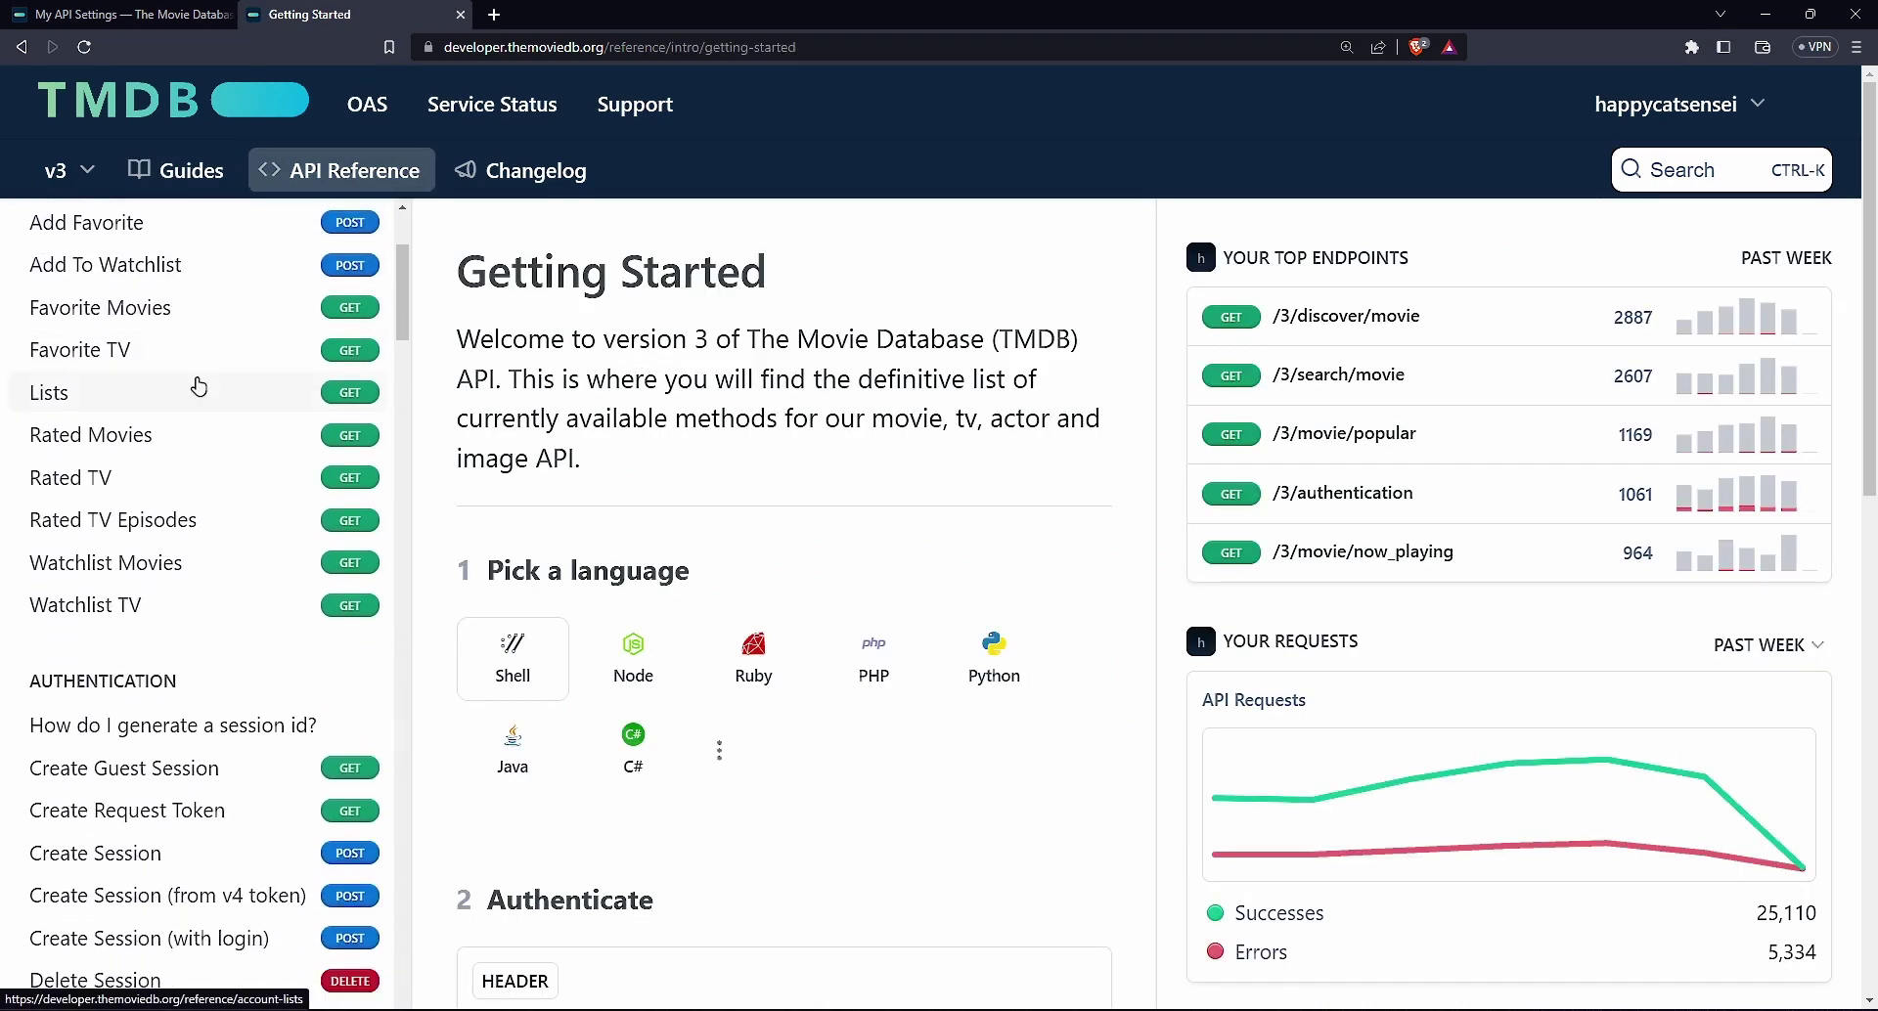
scroll(200, 386, down, 3)
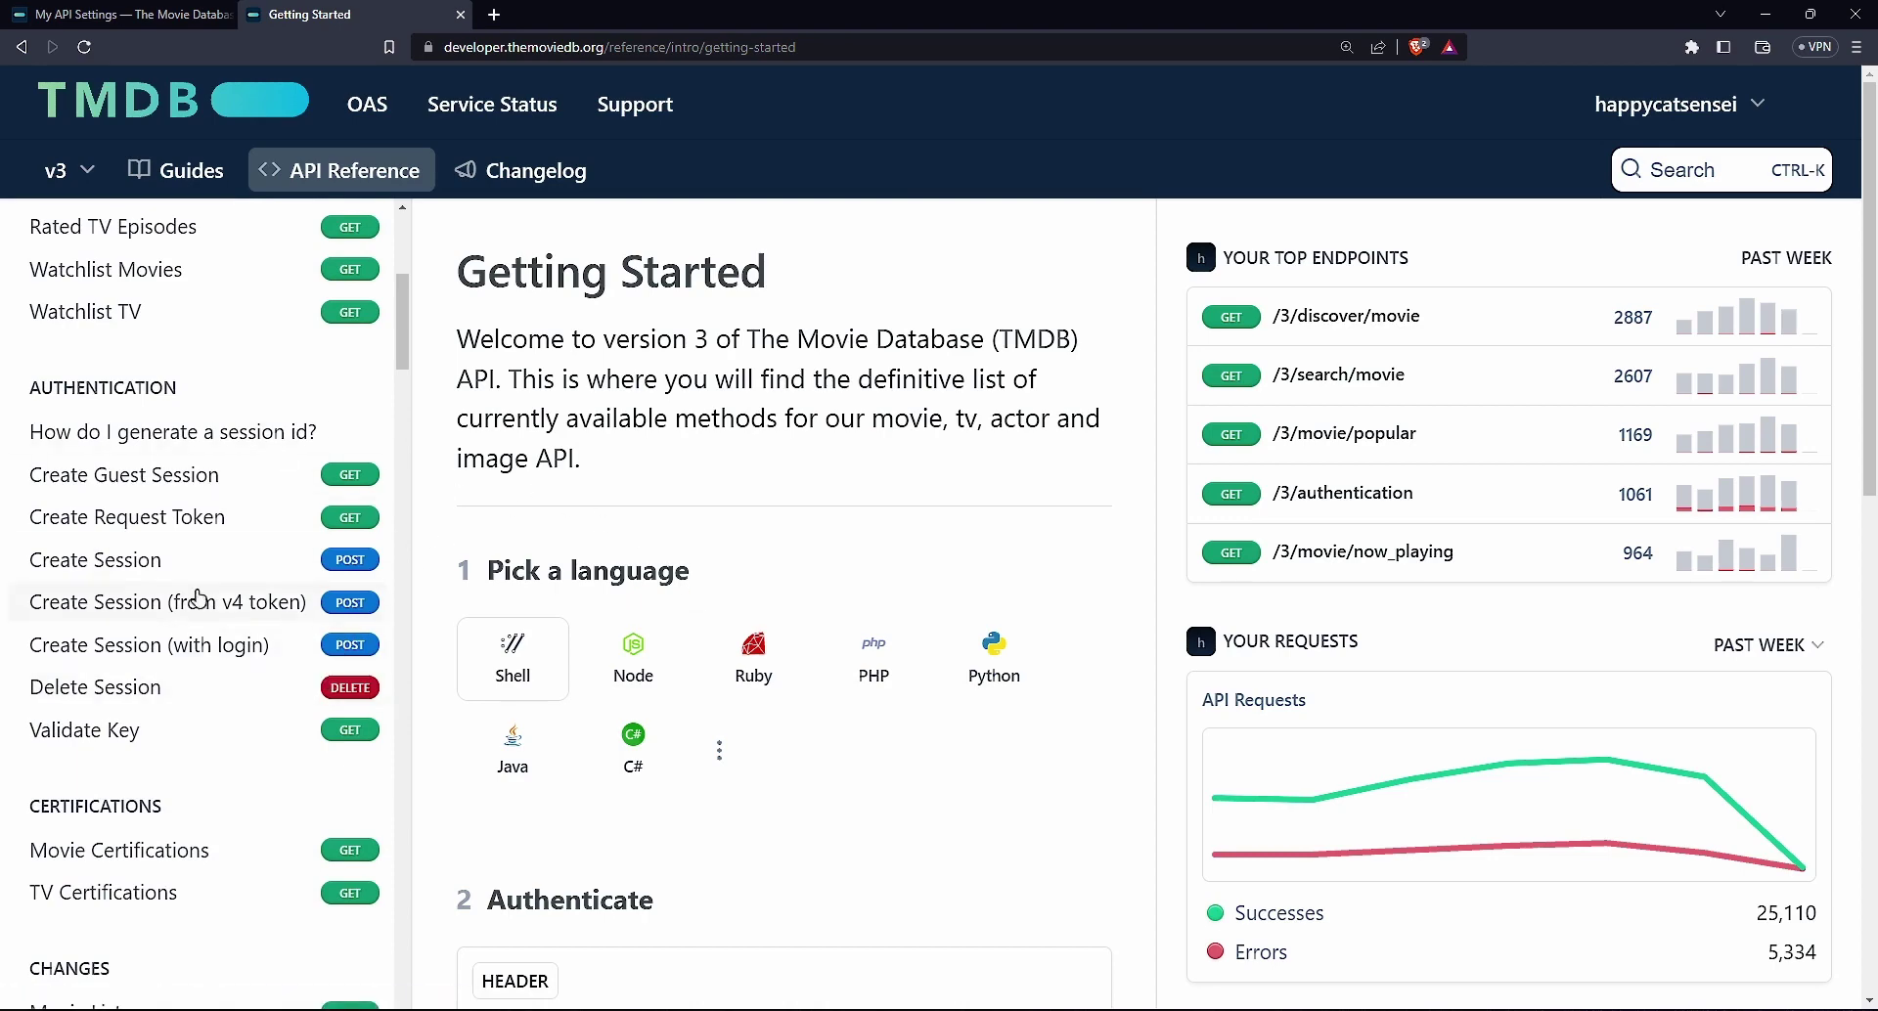
scroll(188, 515, down, 4)
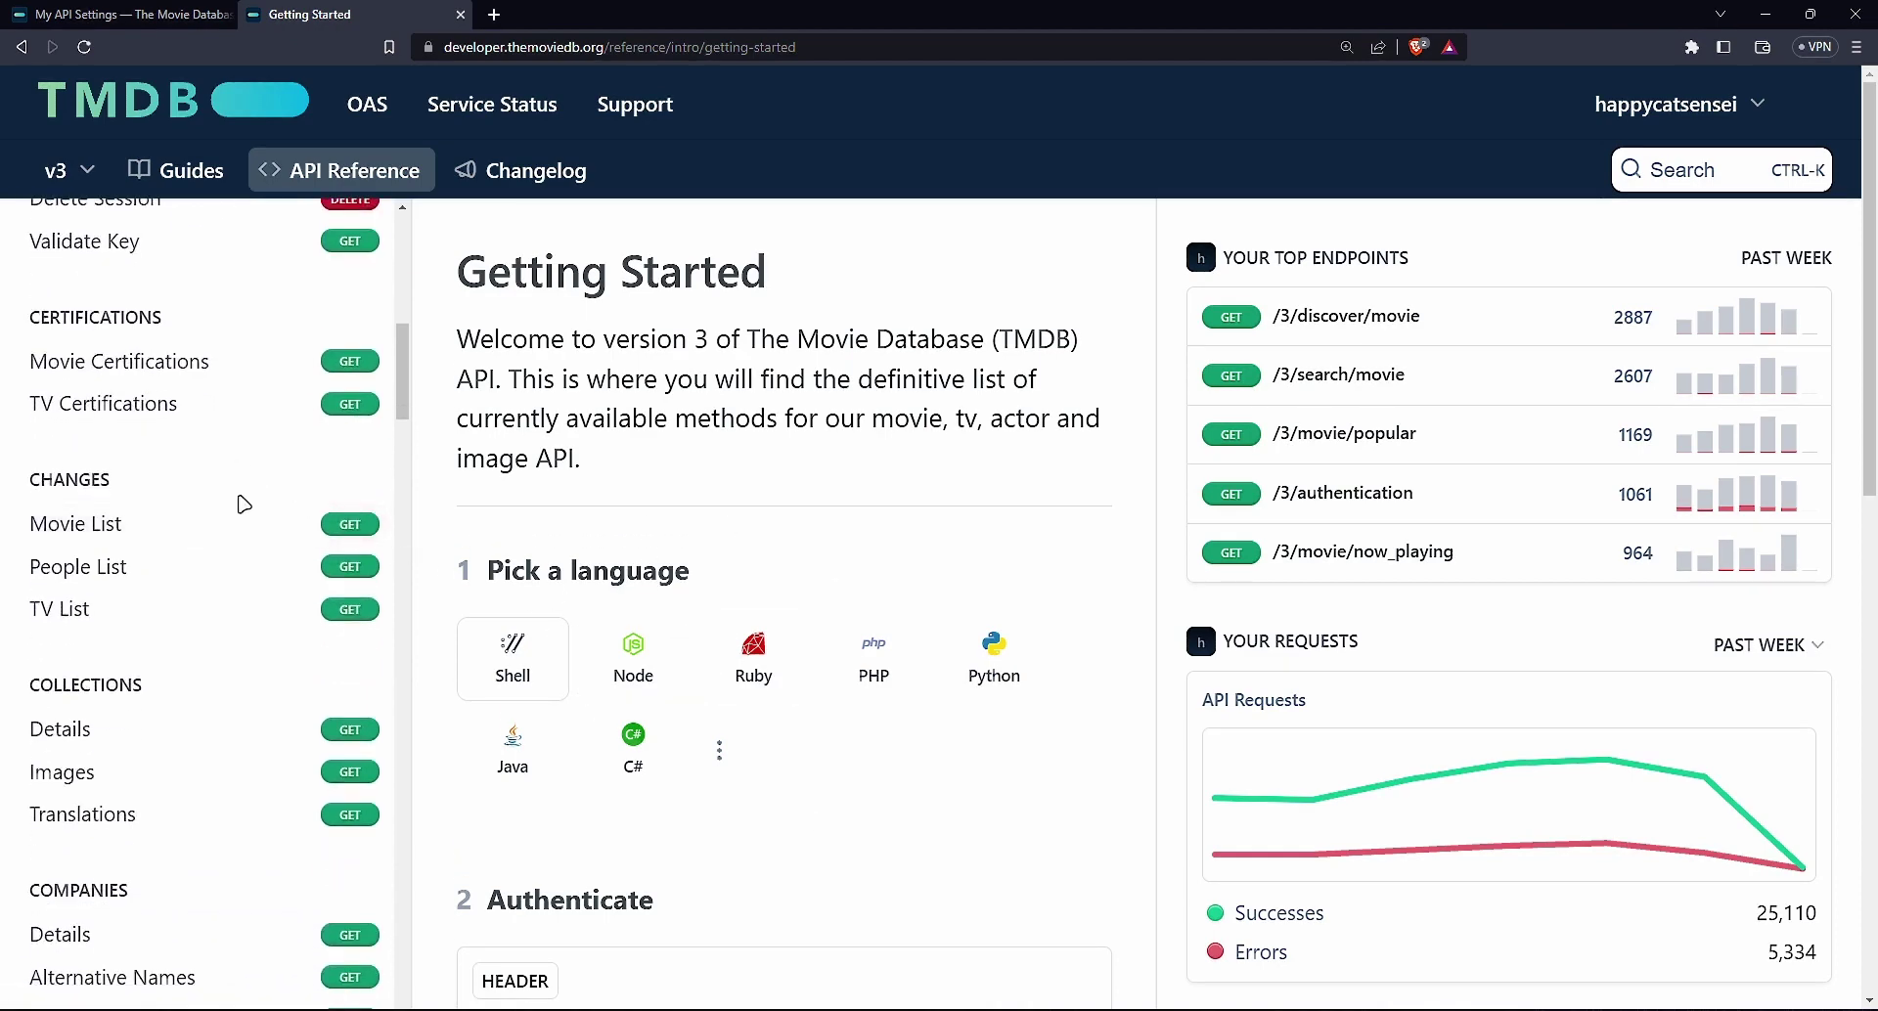
scroll(243, 504, down, 5)
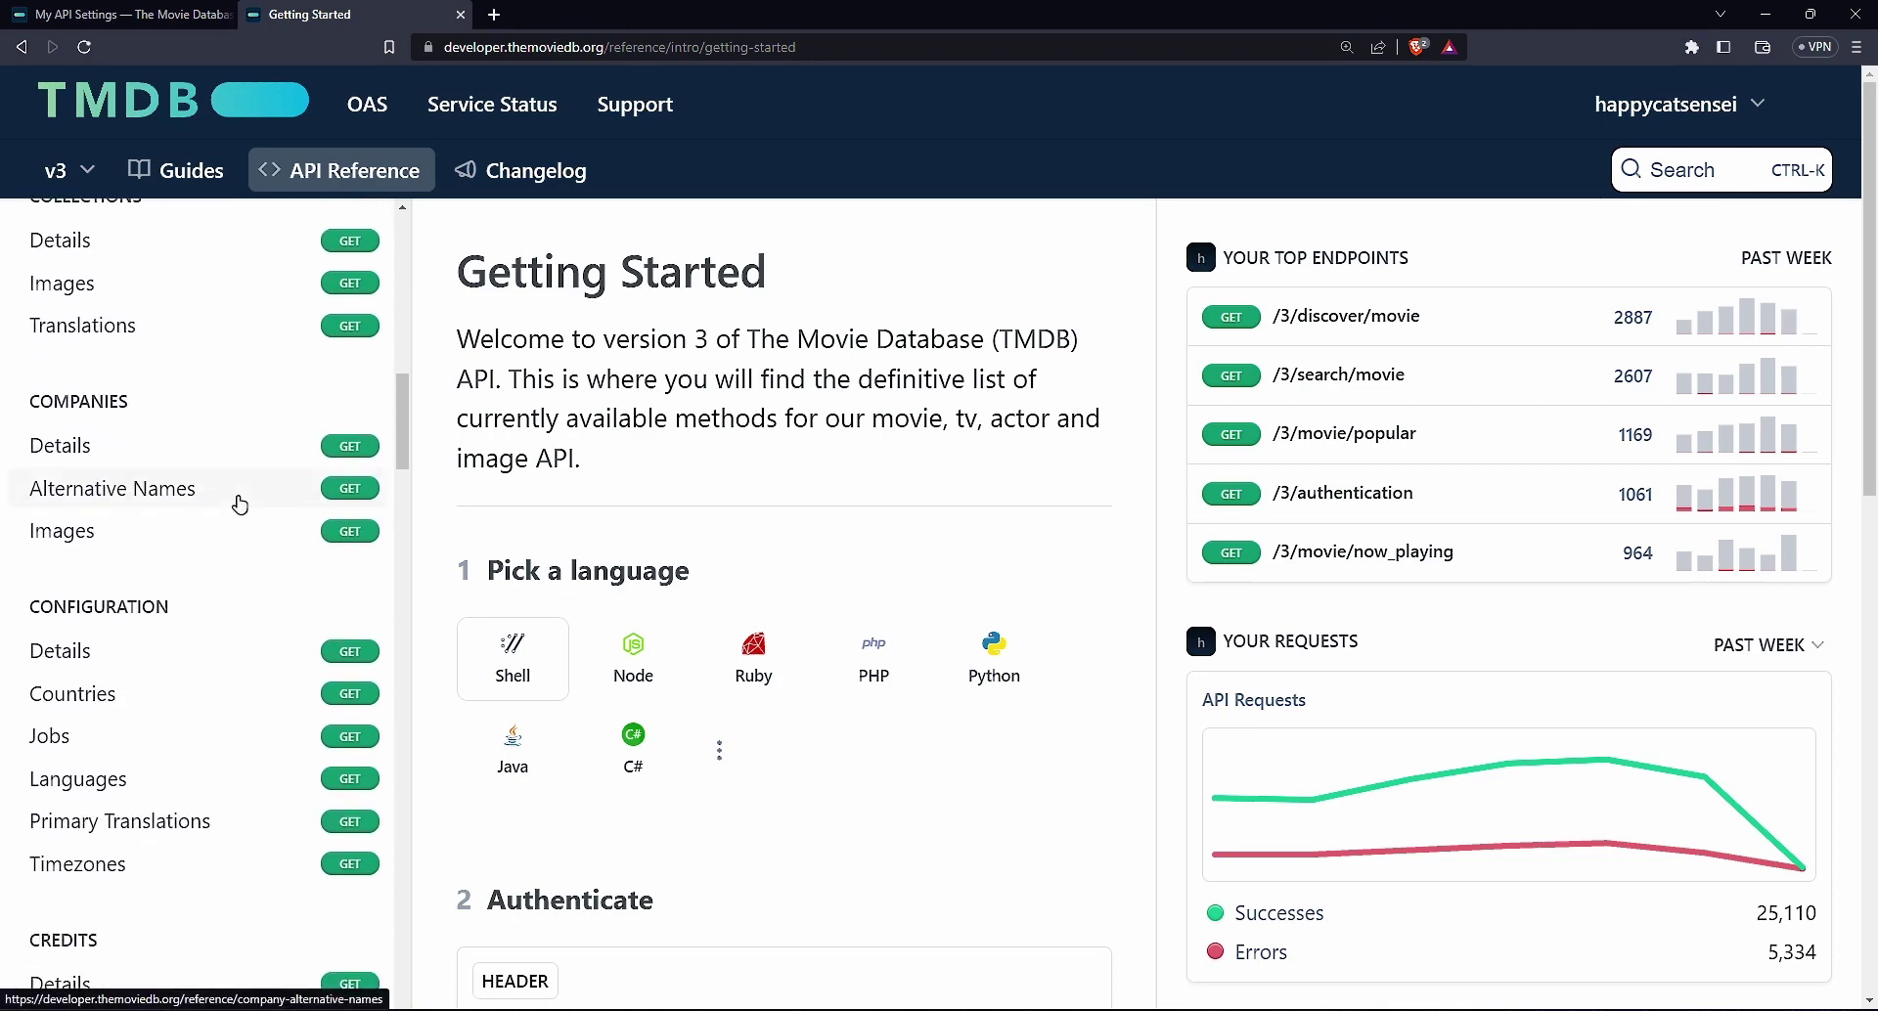
scroll(239, 504, down, 4)
scroll(244, 504, down, 4)
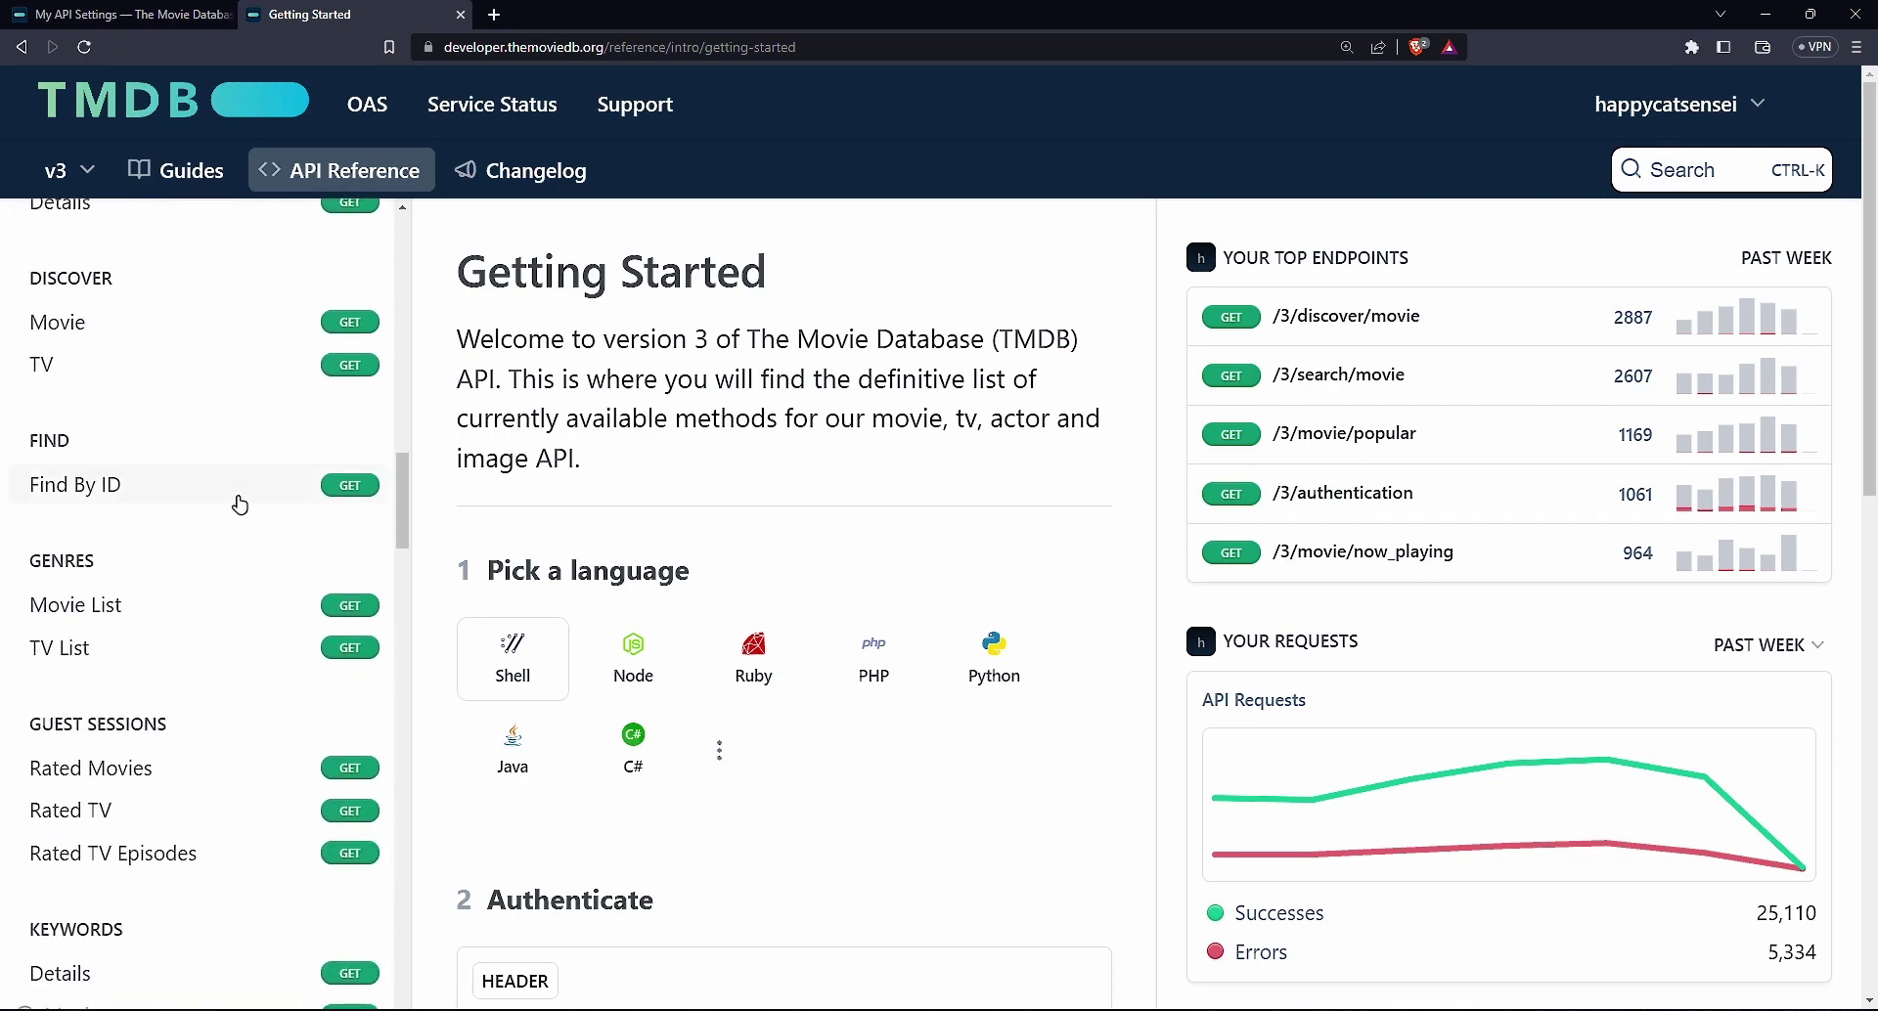
Find the Movie Lists group in the API Reference and open its Popular endpoint page
scroll(161, 472, down, 7)
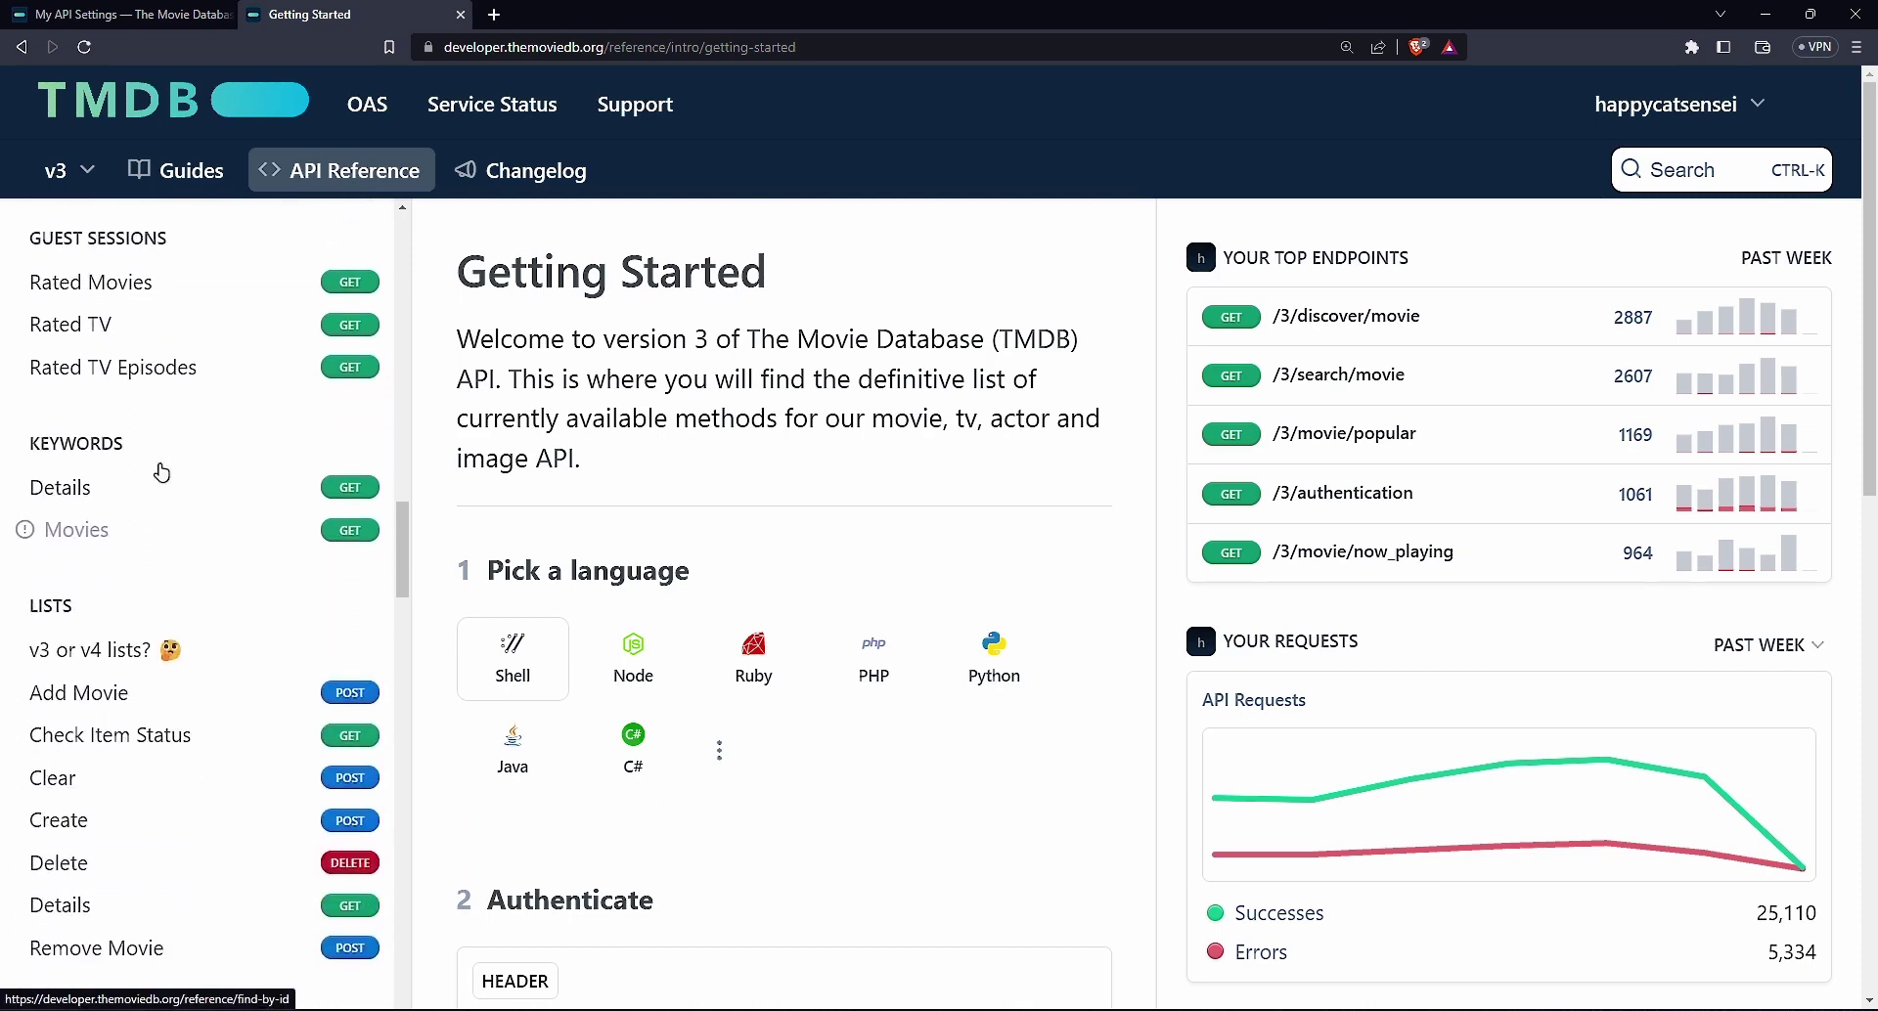
scroll(162, 473, down, 3)
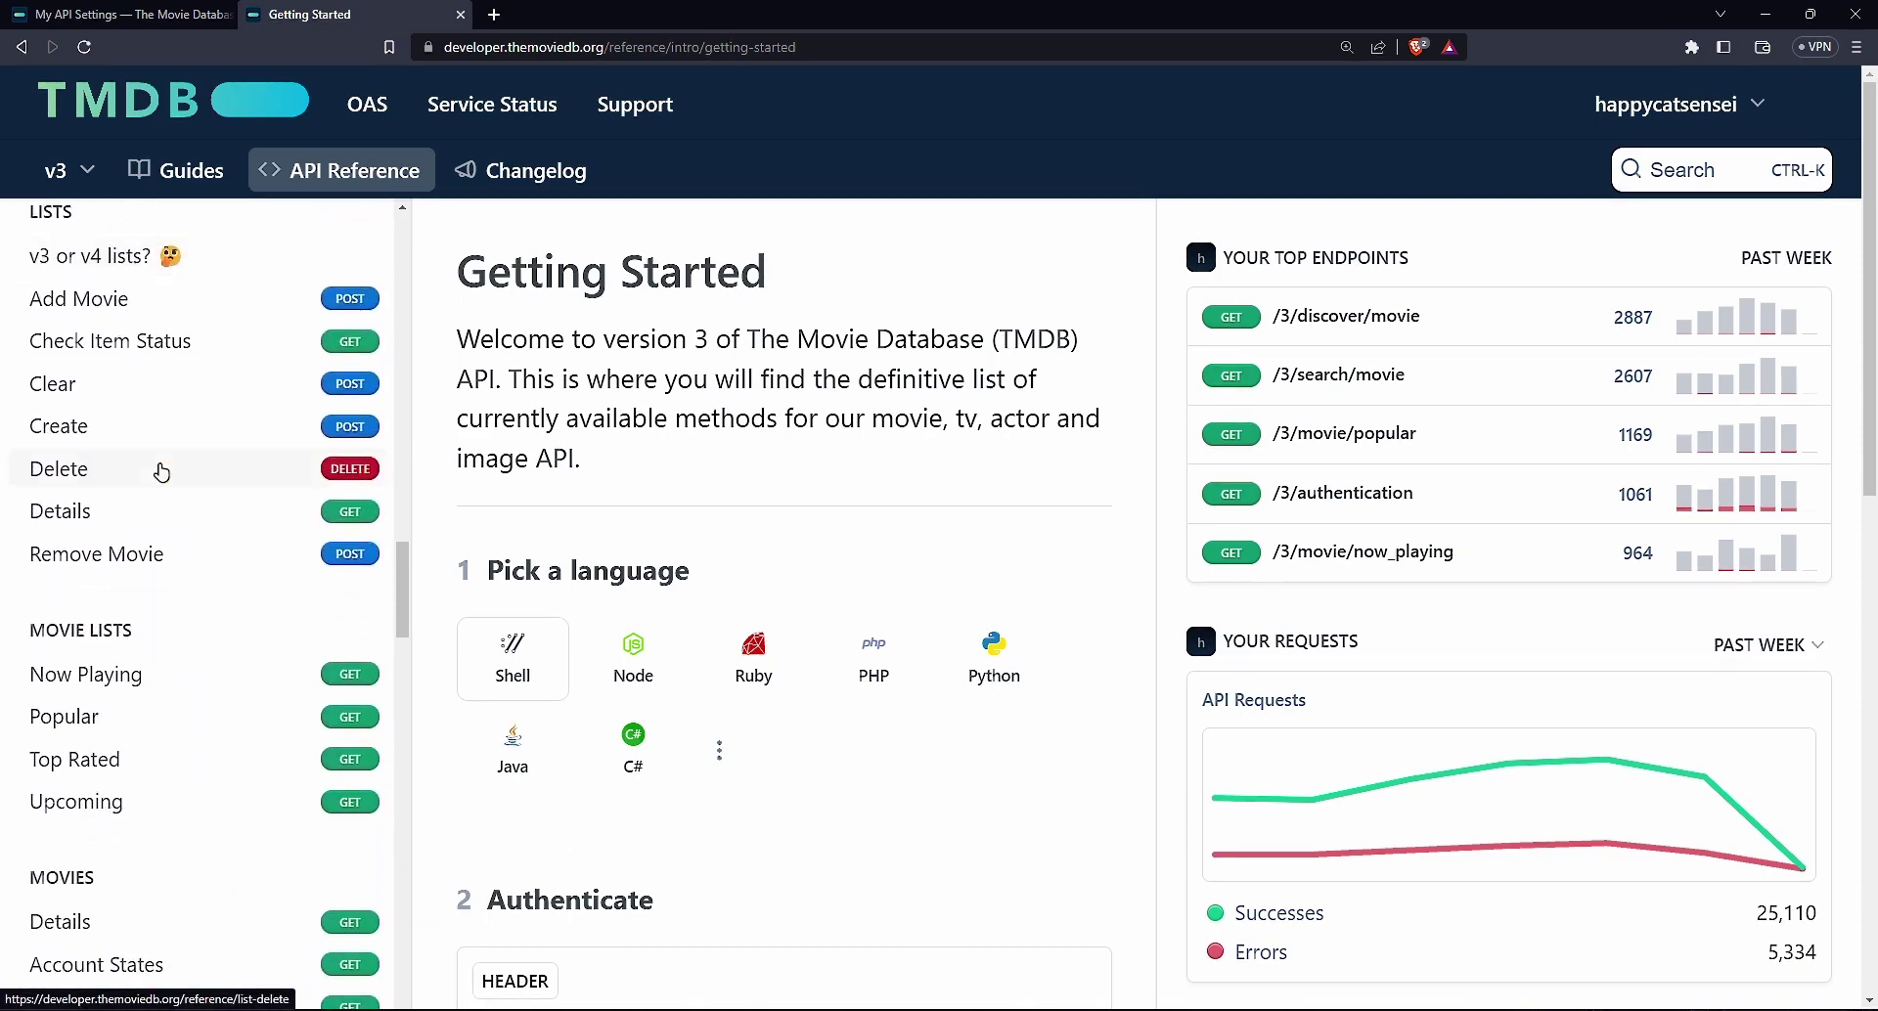
drag(23, 534, 130, 529)
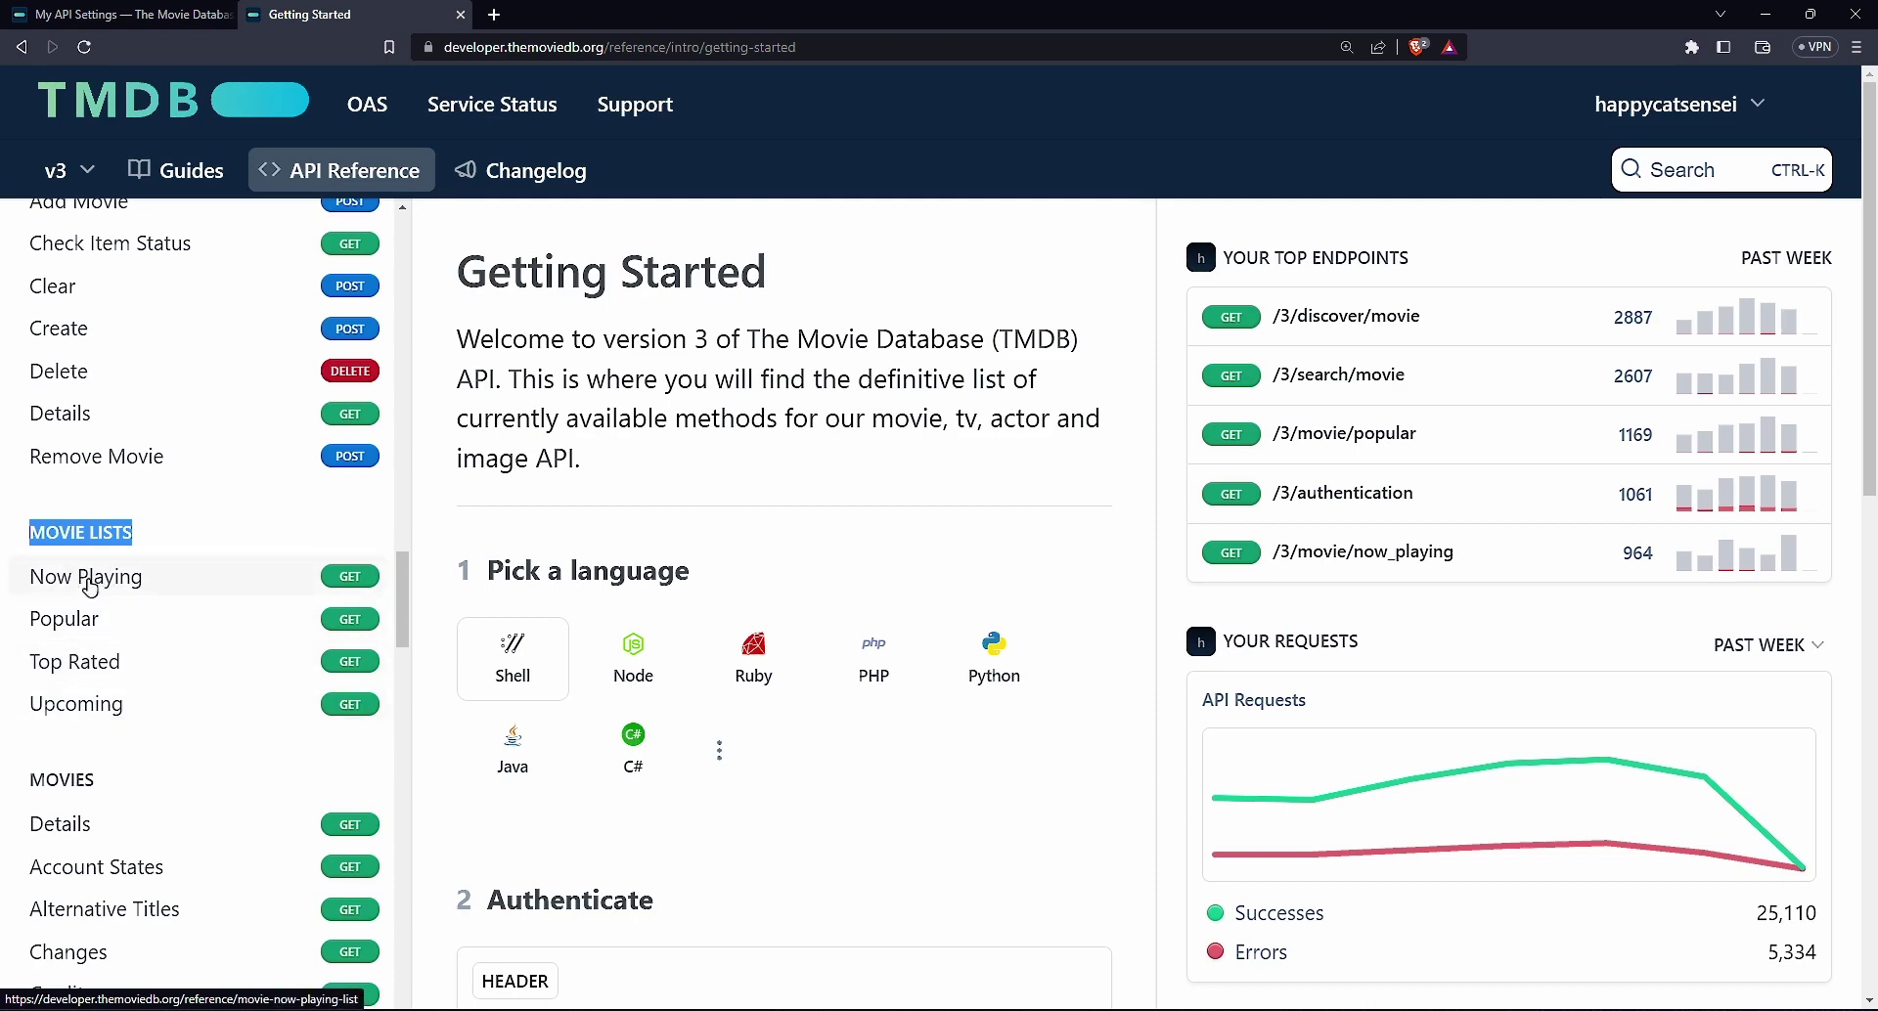
click(74, 630)
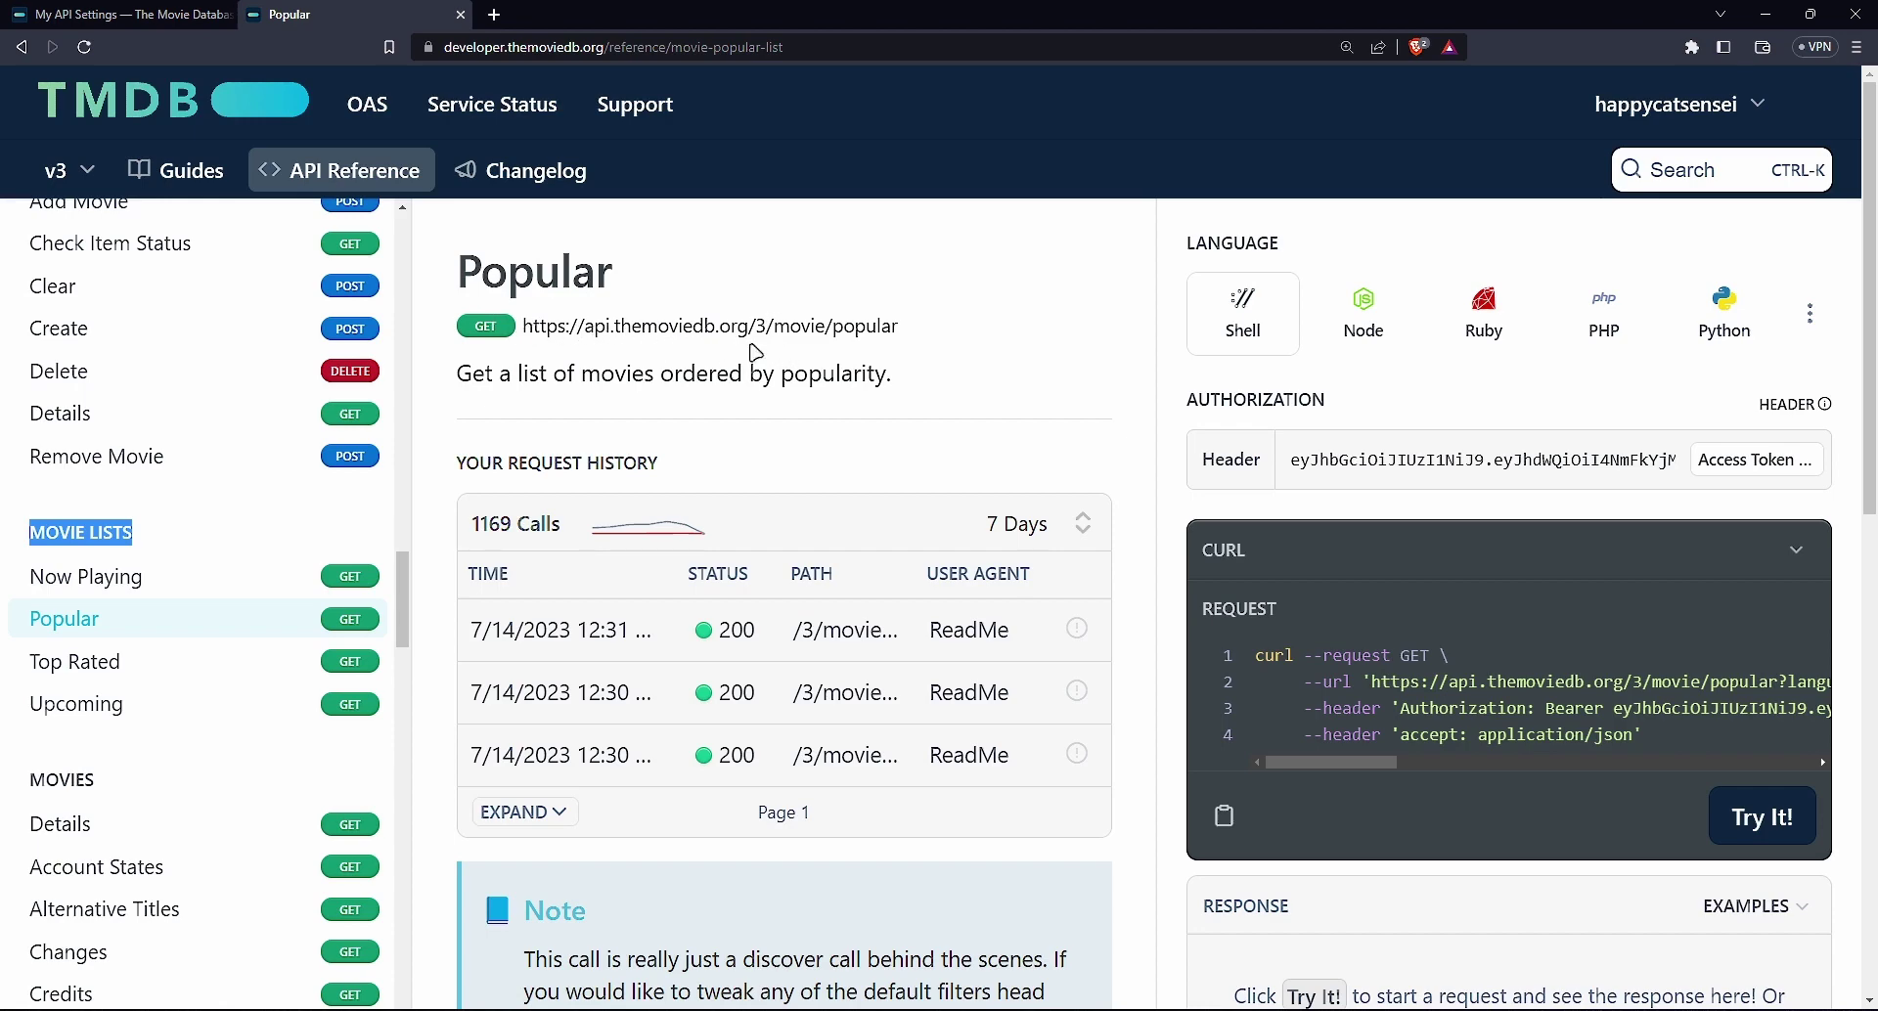
key(shift+Tab)
key(shift+Tab)
key(shift+Tab)
key(shift+Tab)
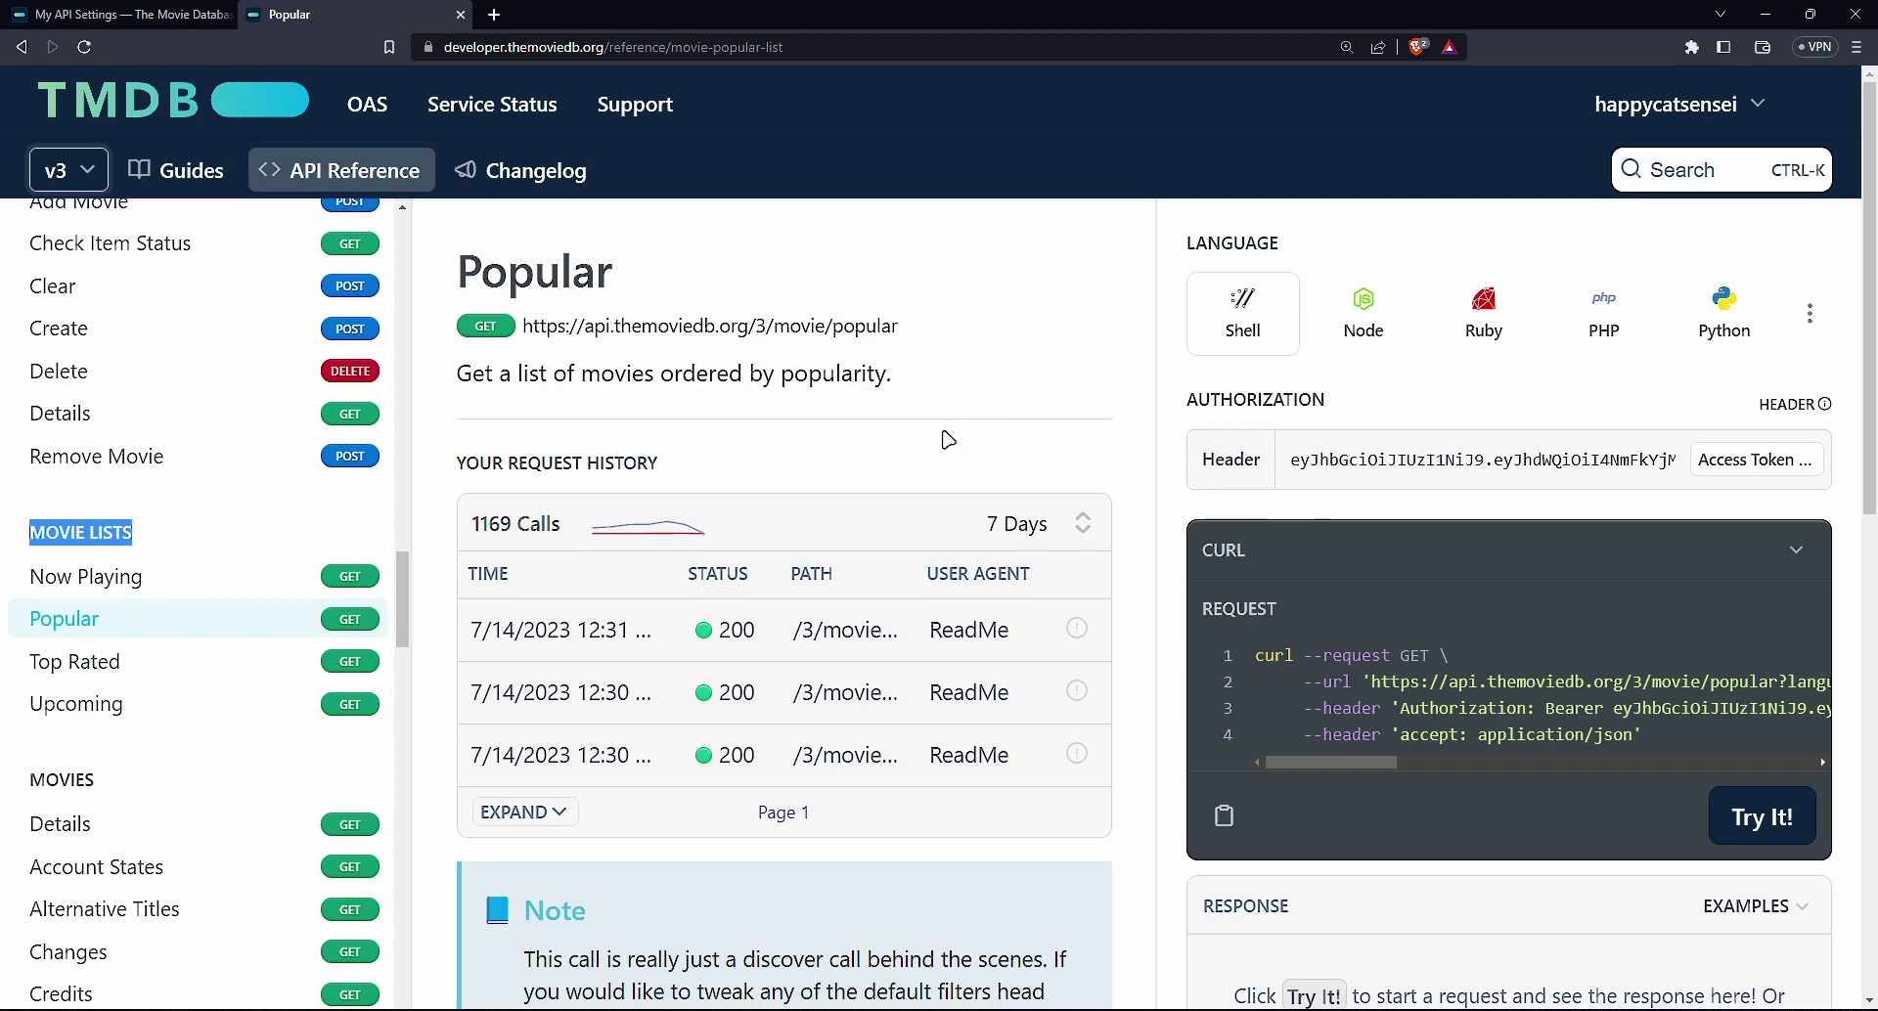
Show the Popular endpoint's sample request in Node and read through its code
scroll(954, 442, down, 1)
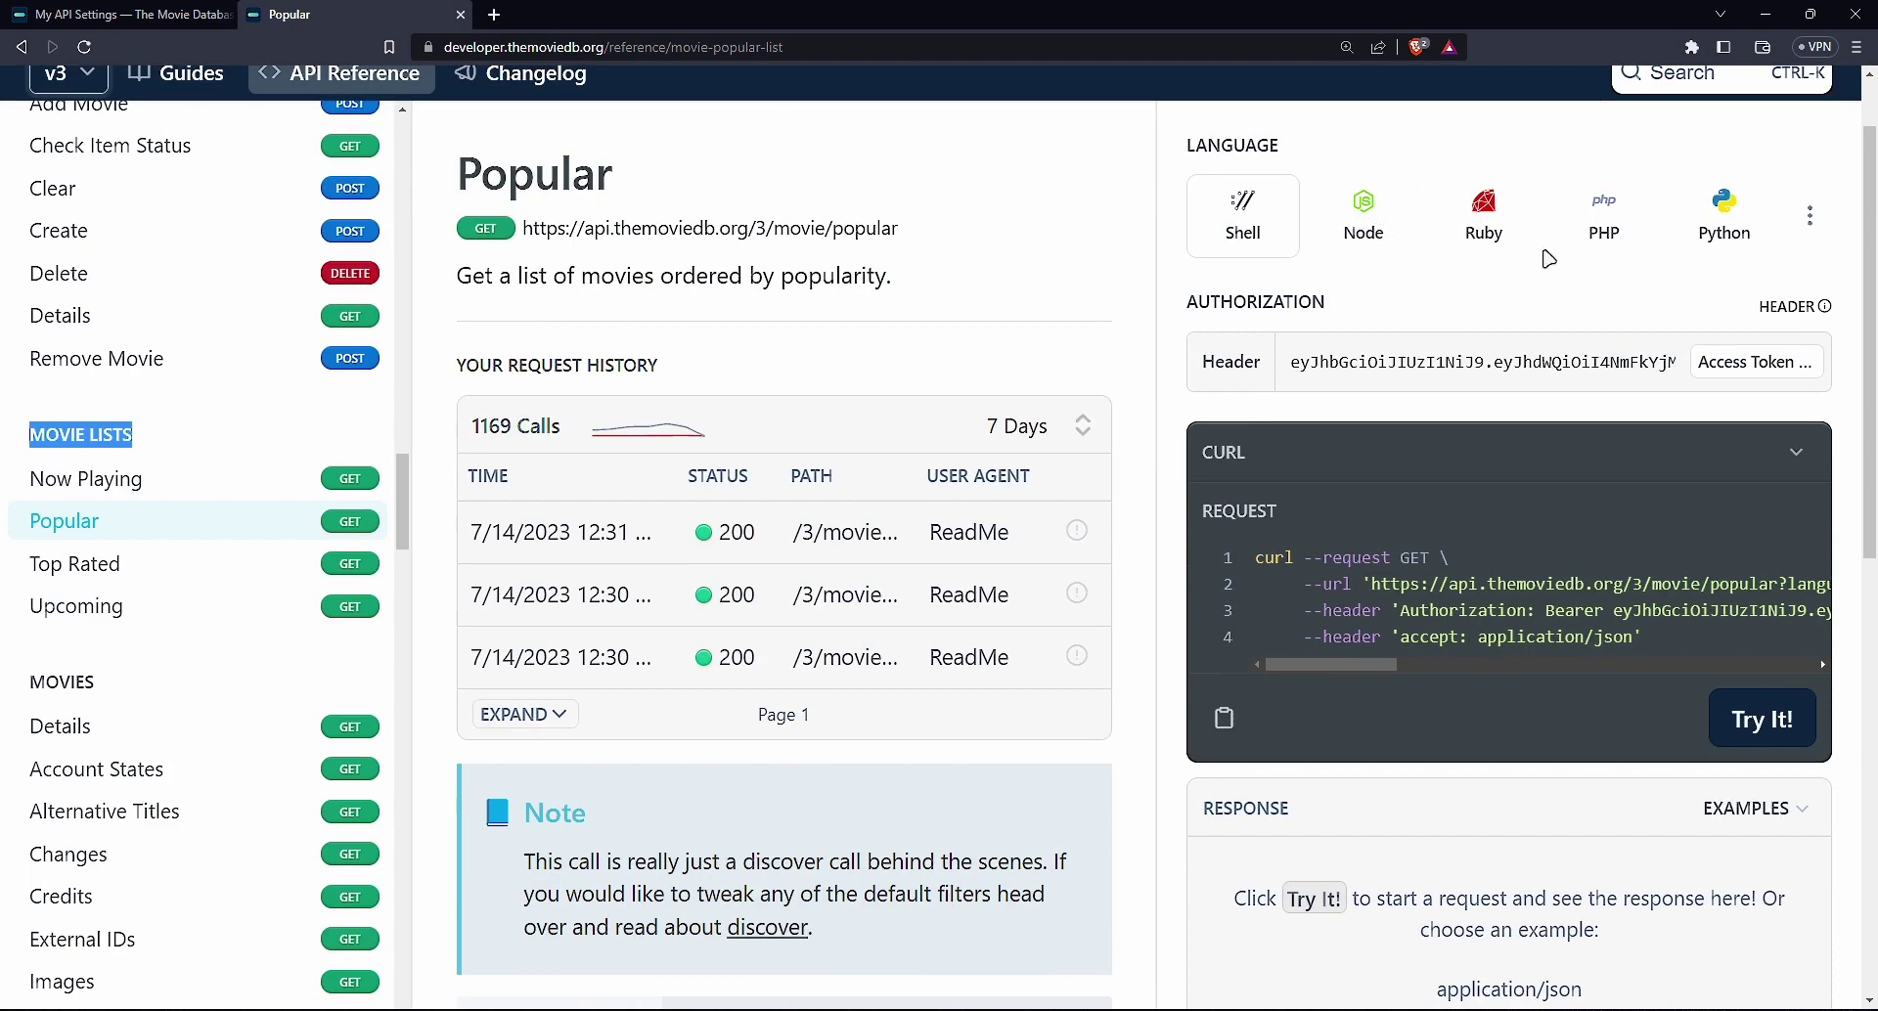
click(1368, 241)
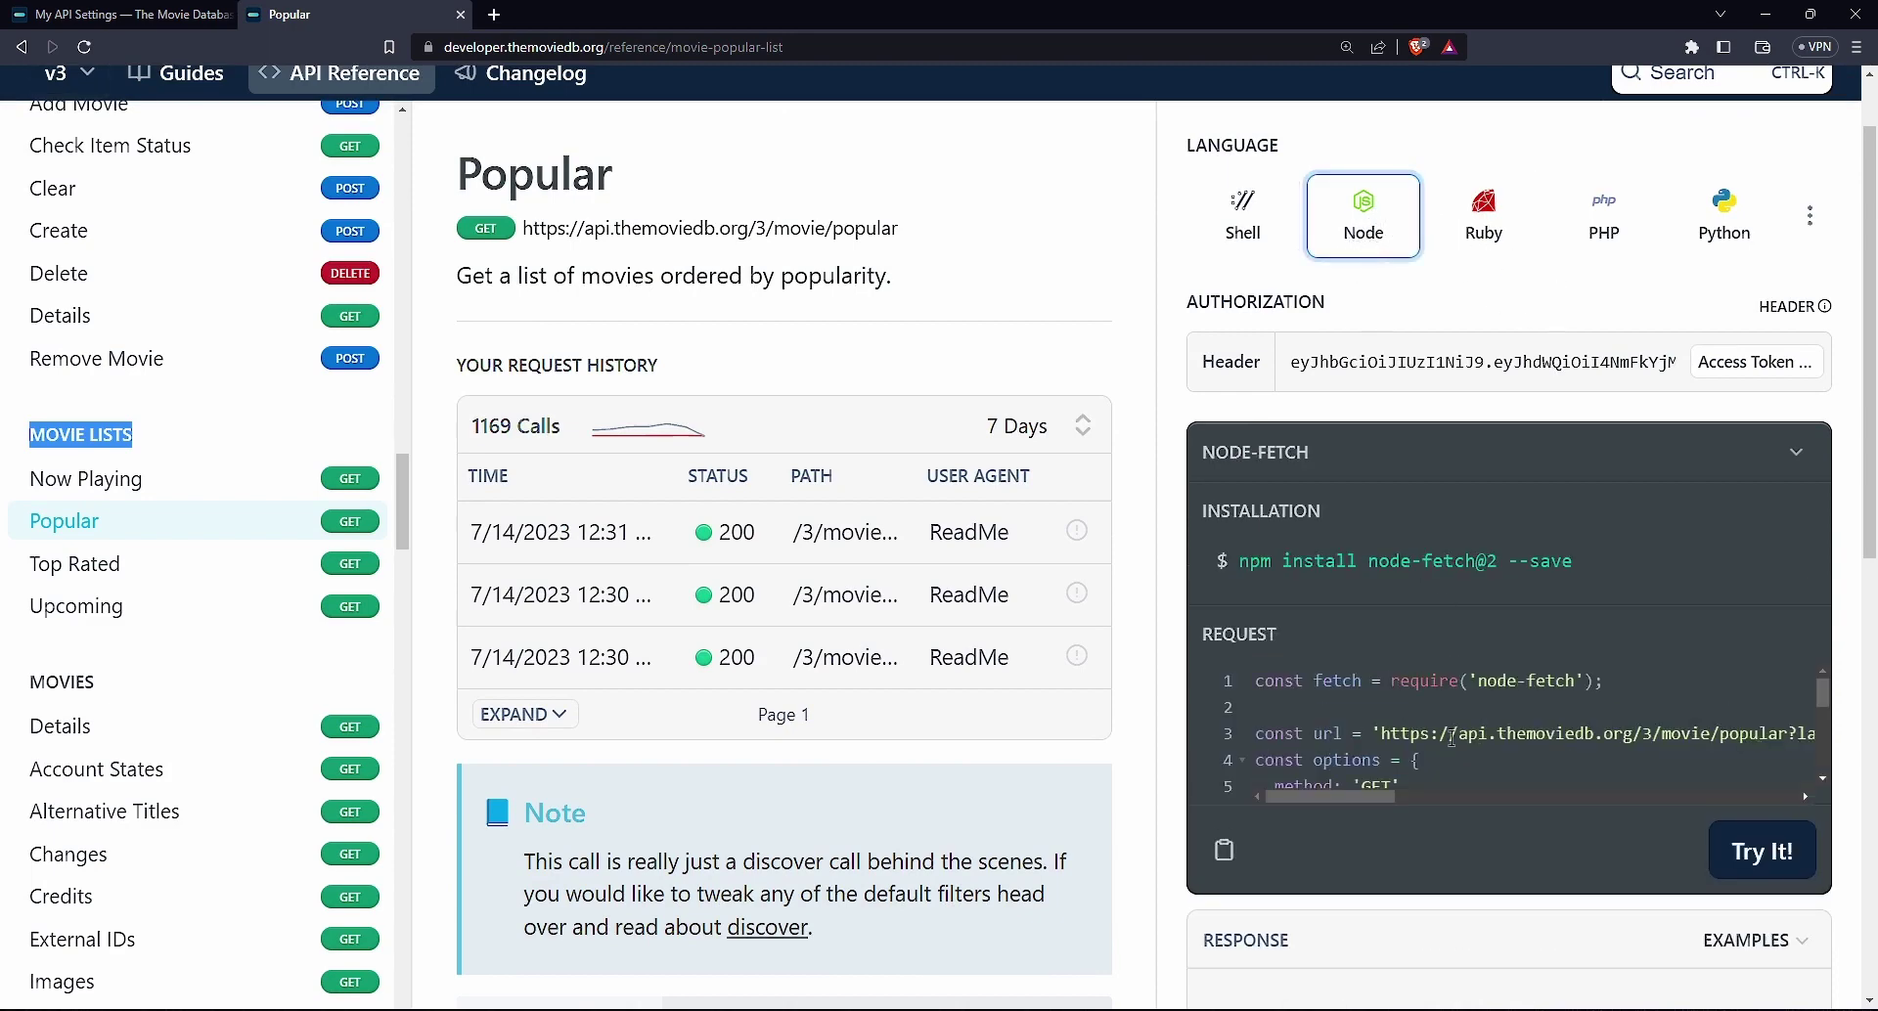
scroll(1498, 717, down, 2)
scroll(1428, 709, up, 1)
scroll(1368, 700, up, 1)
Switch the Popular endpoint's sample request to Python and read its URL and authorization header
click(1714, 229)
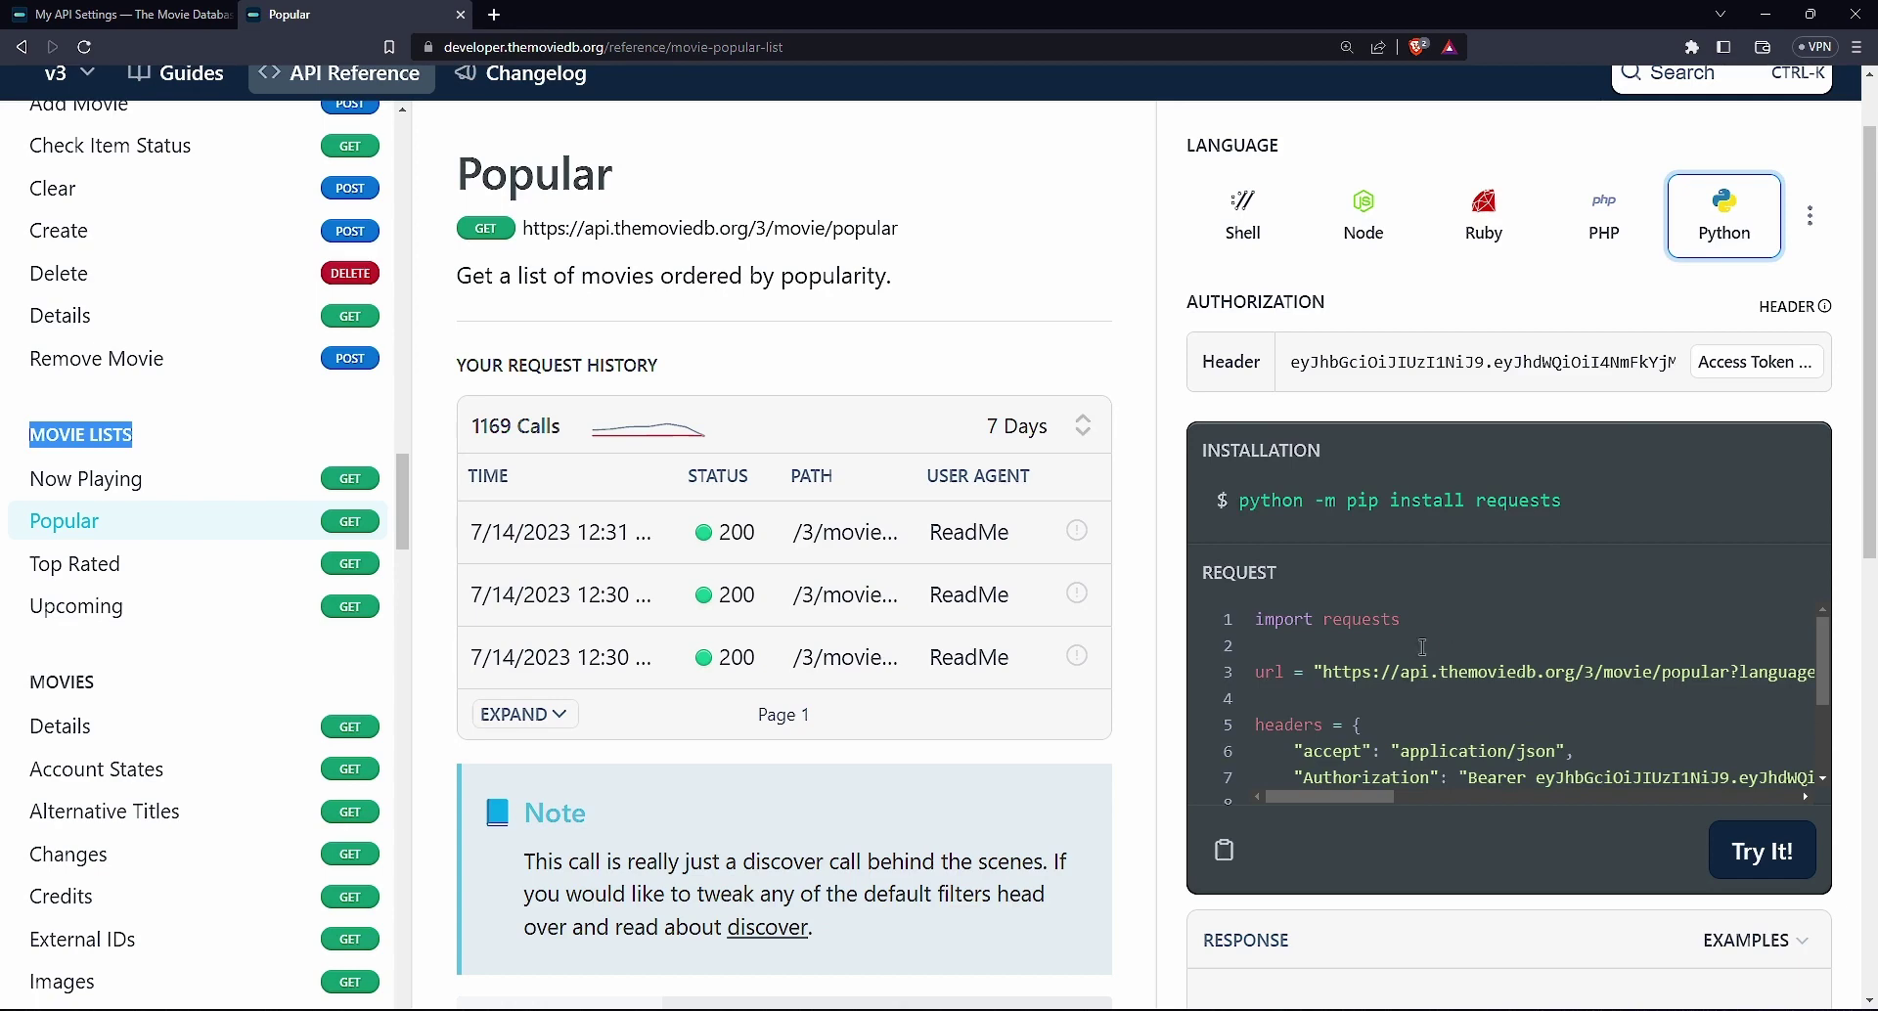
drag(1322, 670, 1482, 622)
scroll(1481, 621, down, 2)
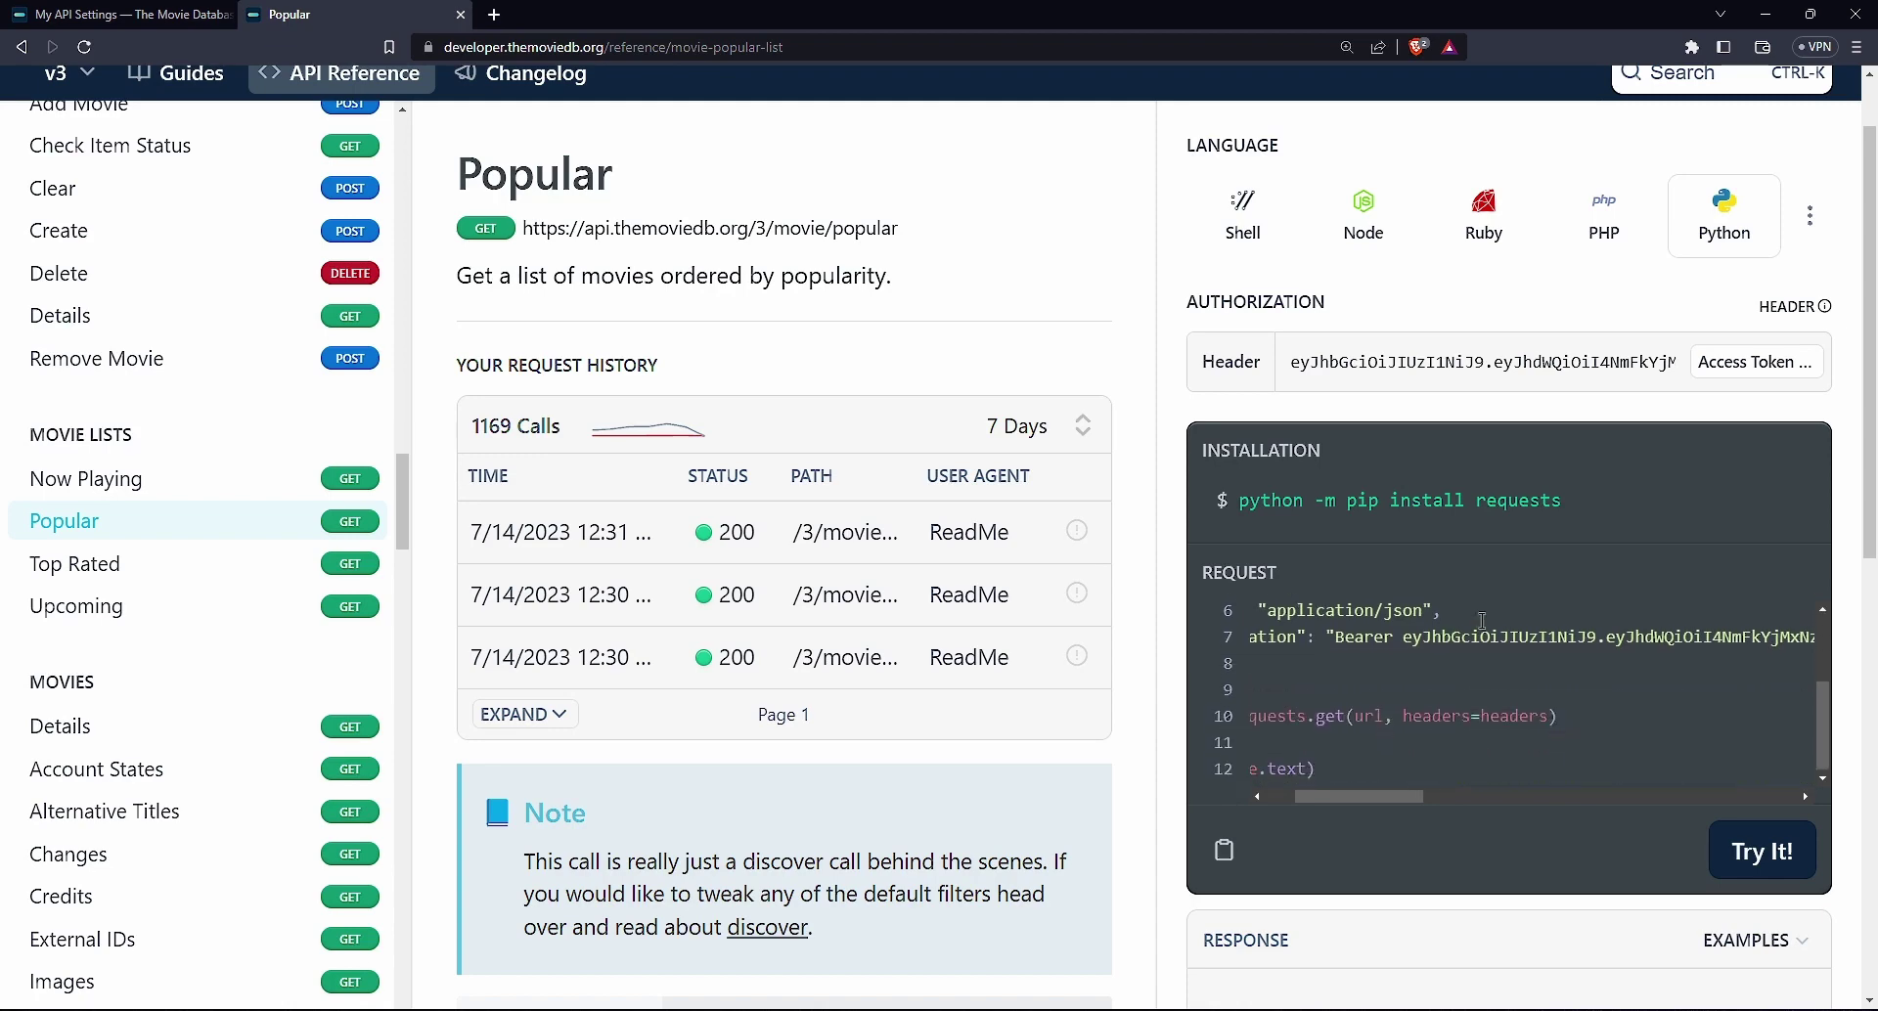
scroll(1481, 621, up, 3)
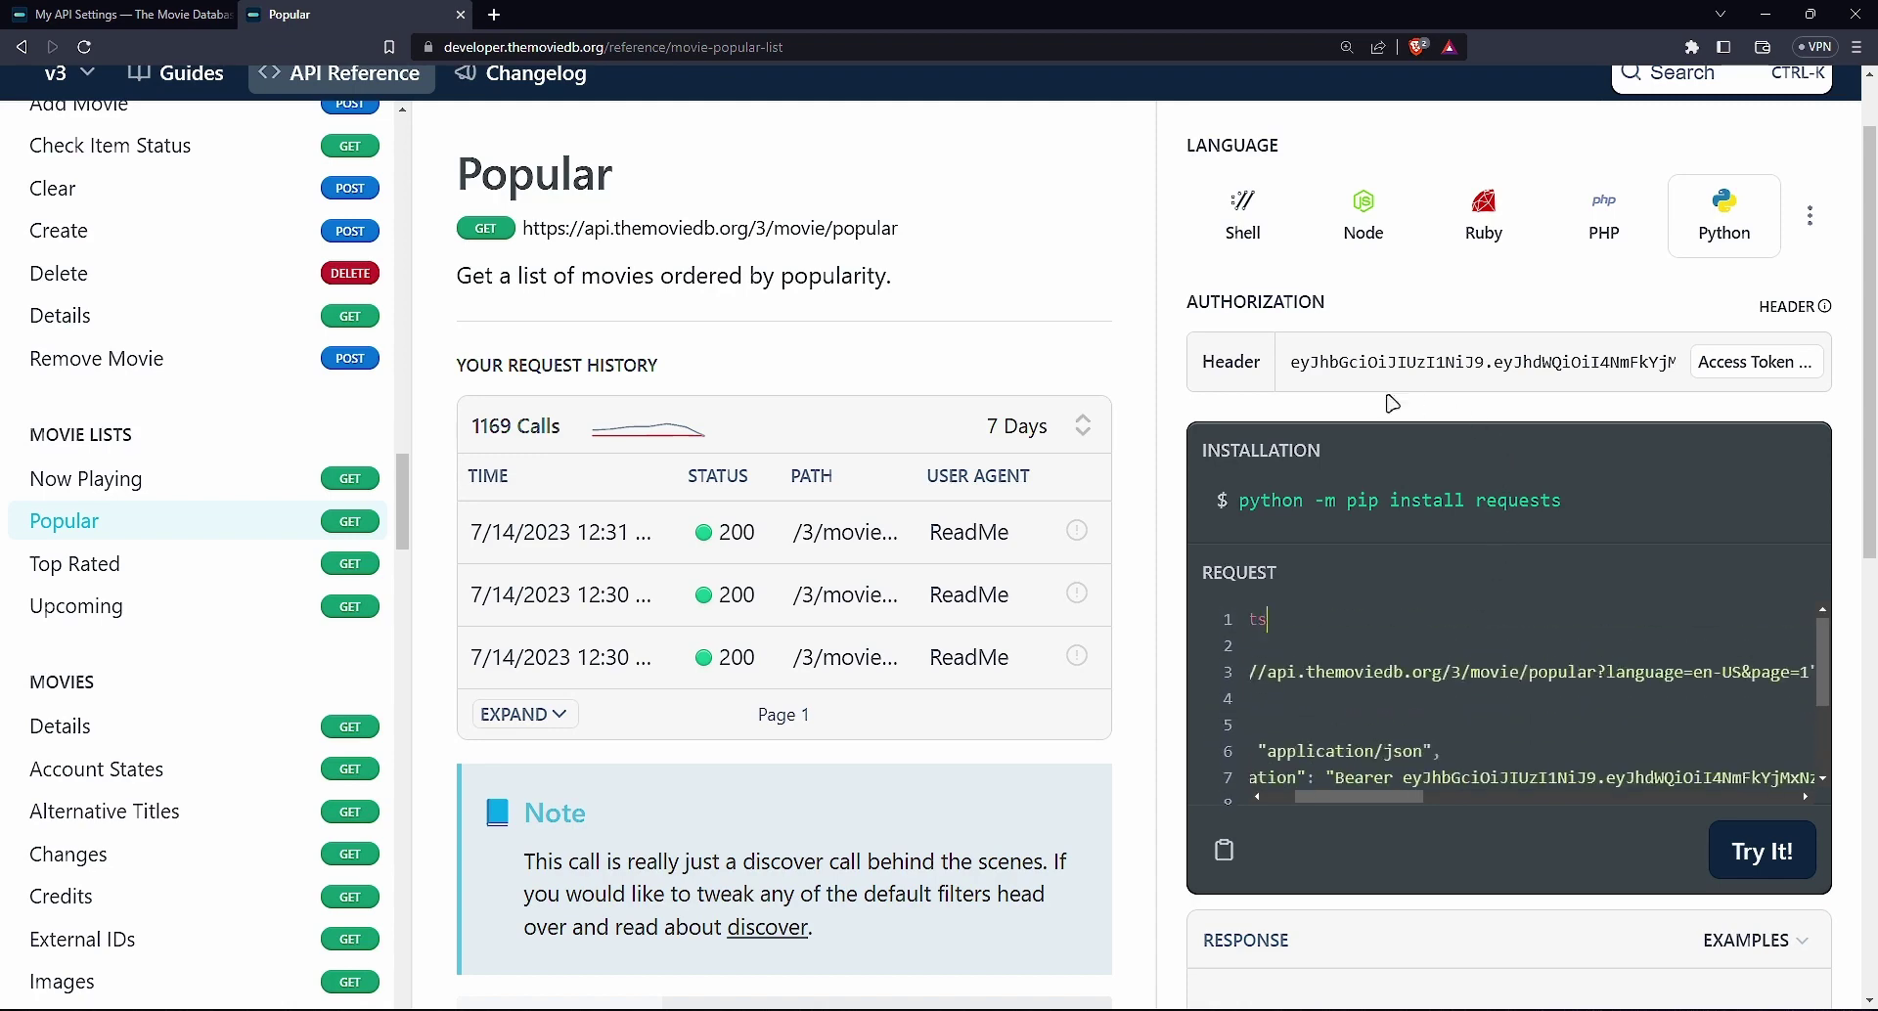
scroll(1326, 411, up, 1)
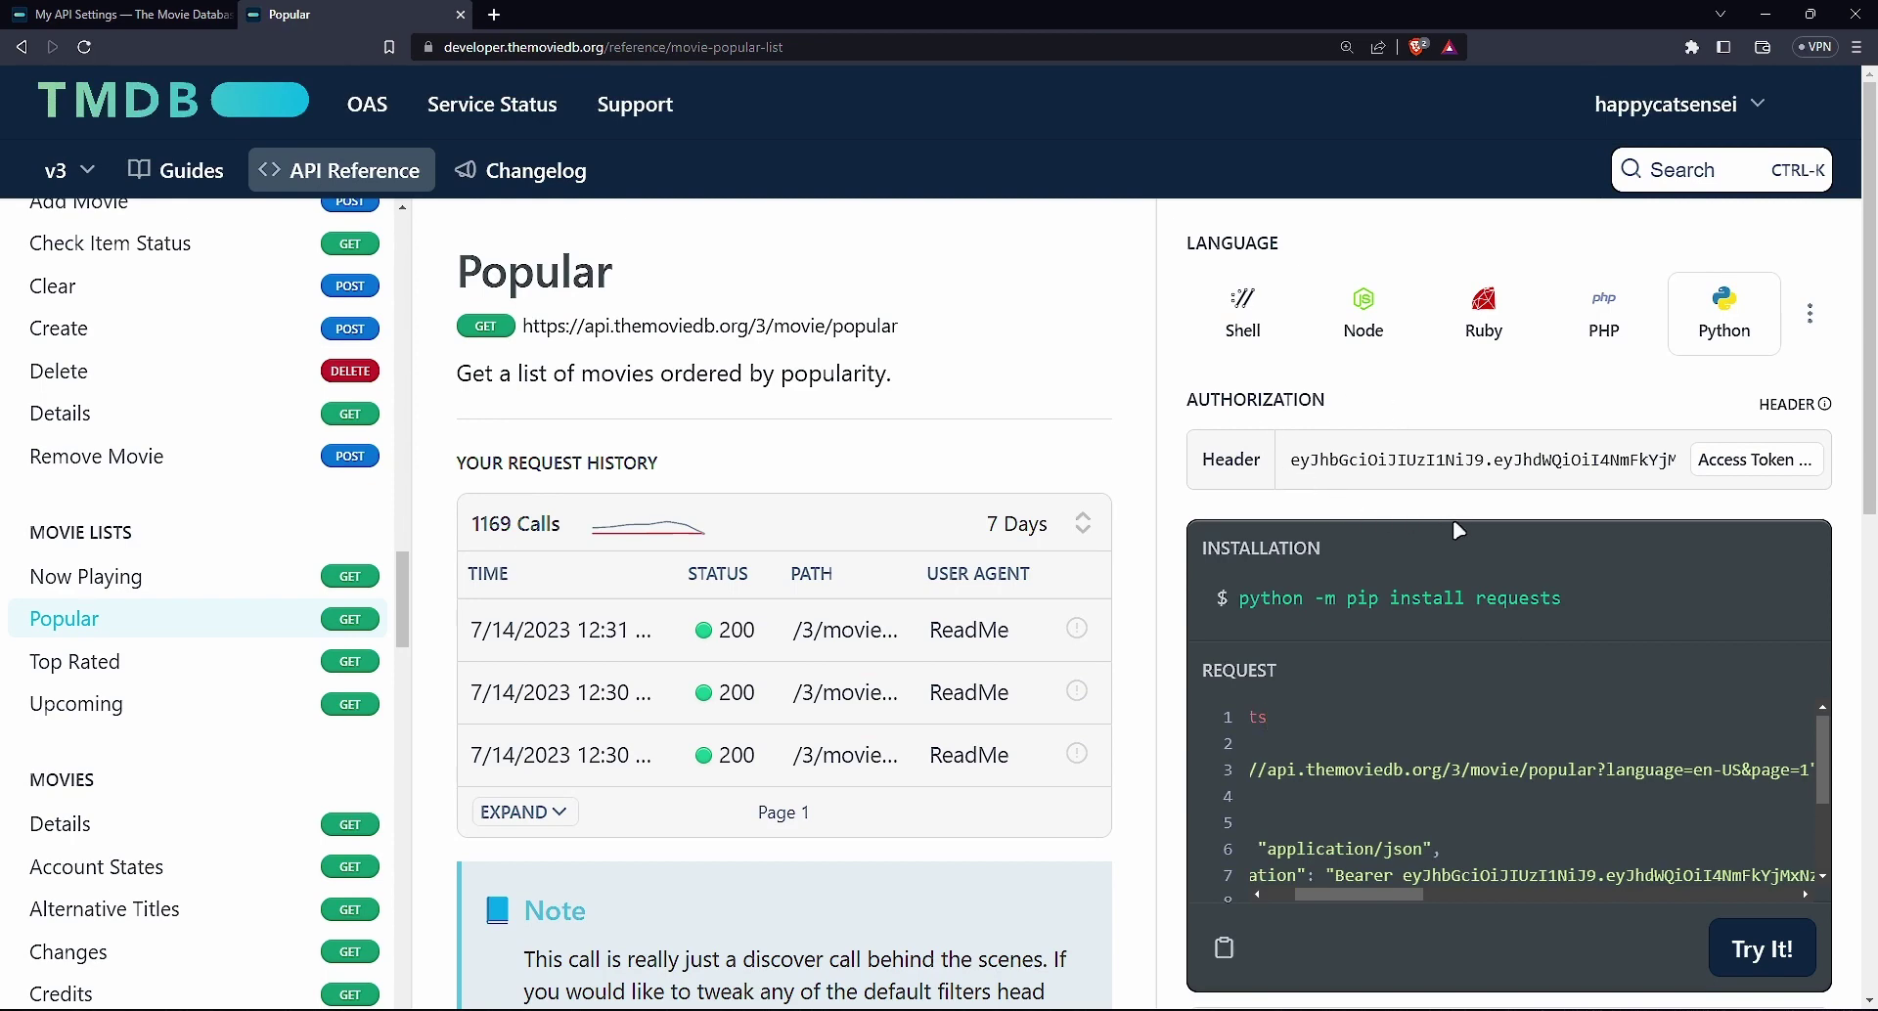
Check the API key and read access token in the TMDB API settings, and return to the Popular endpoint page
click(147, 16)
scroll(773, 665, down, 1)
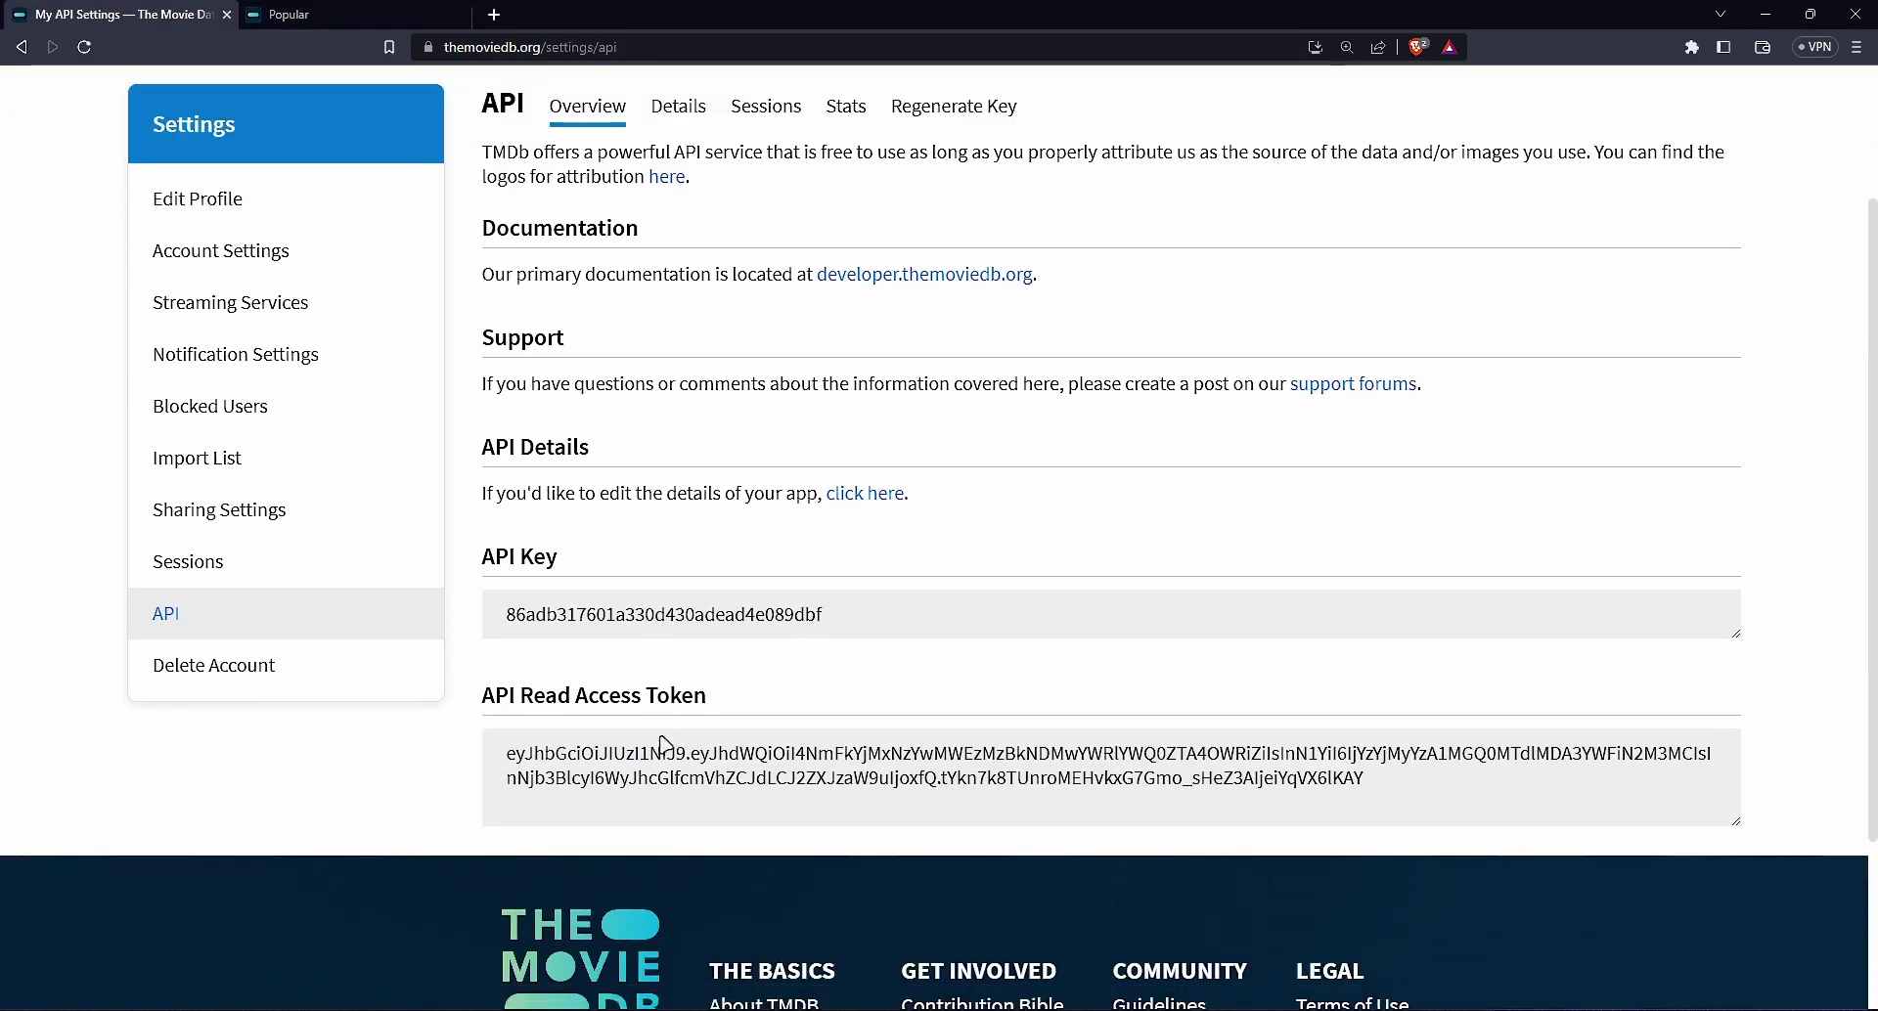
click(323, 15)
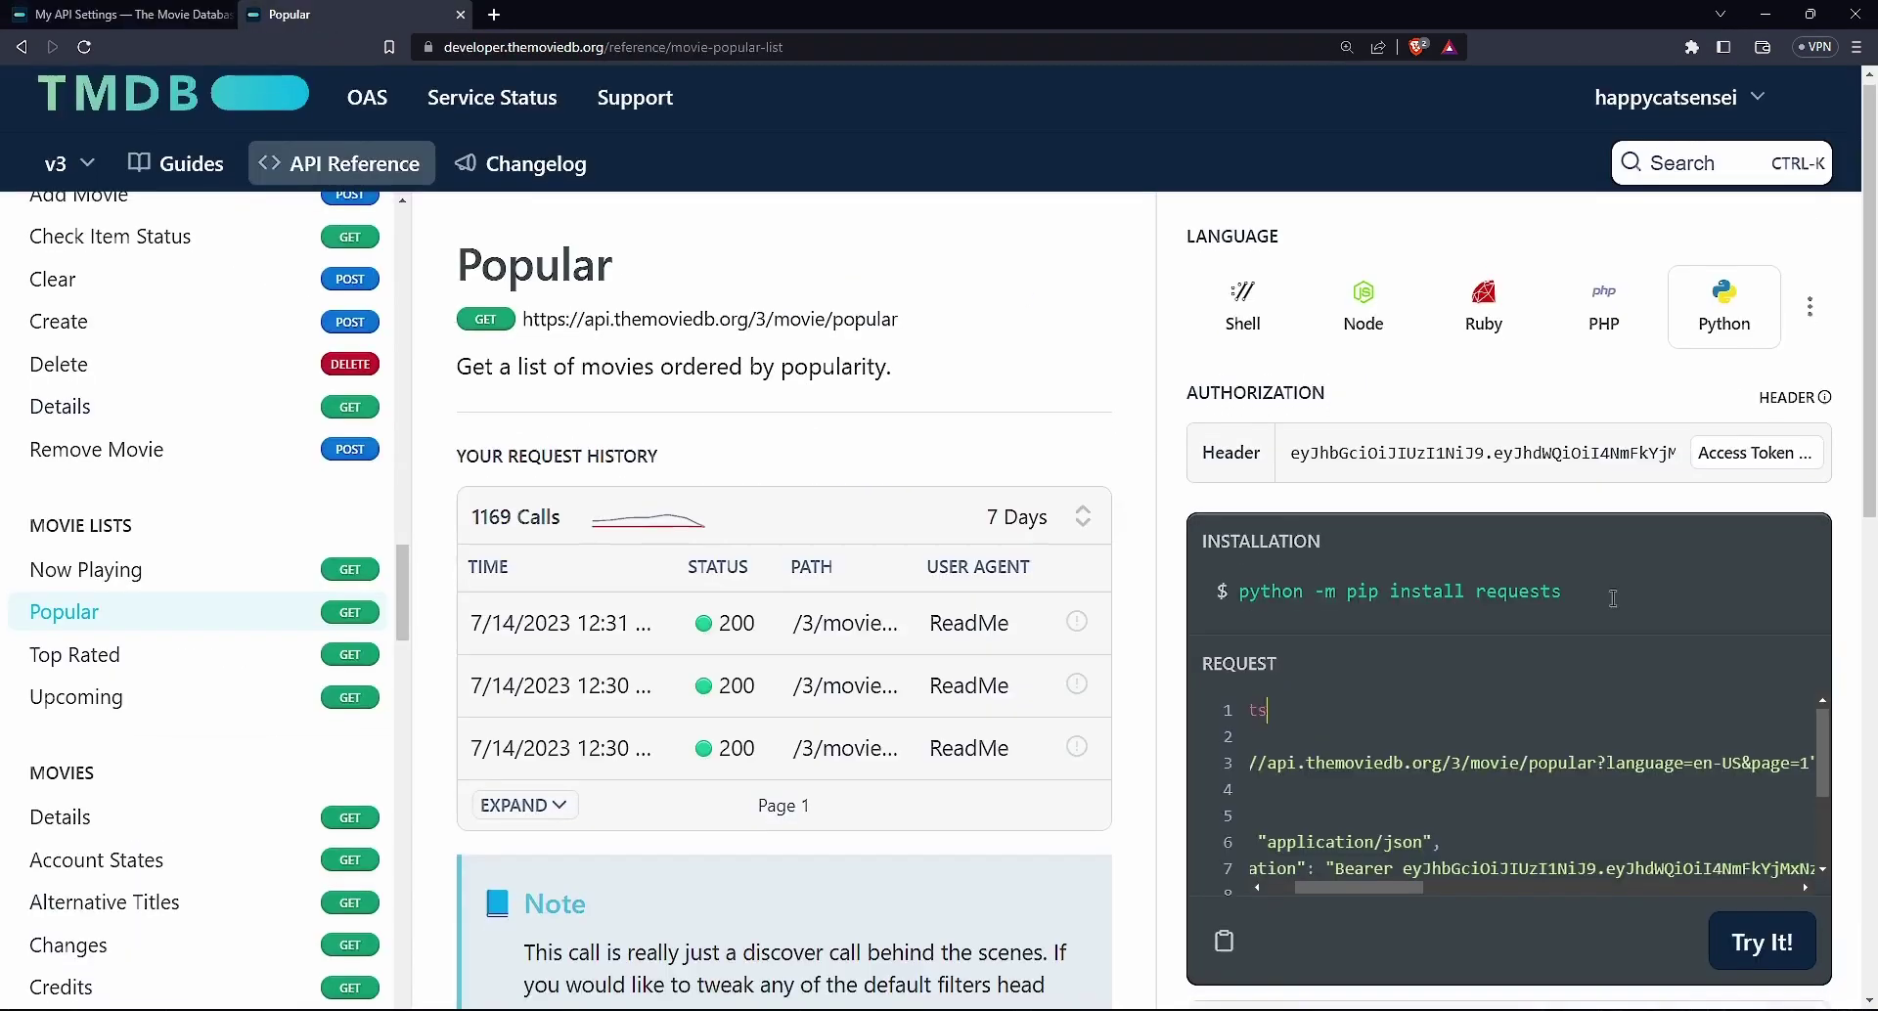
scroll(1613, 599, down, 1)
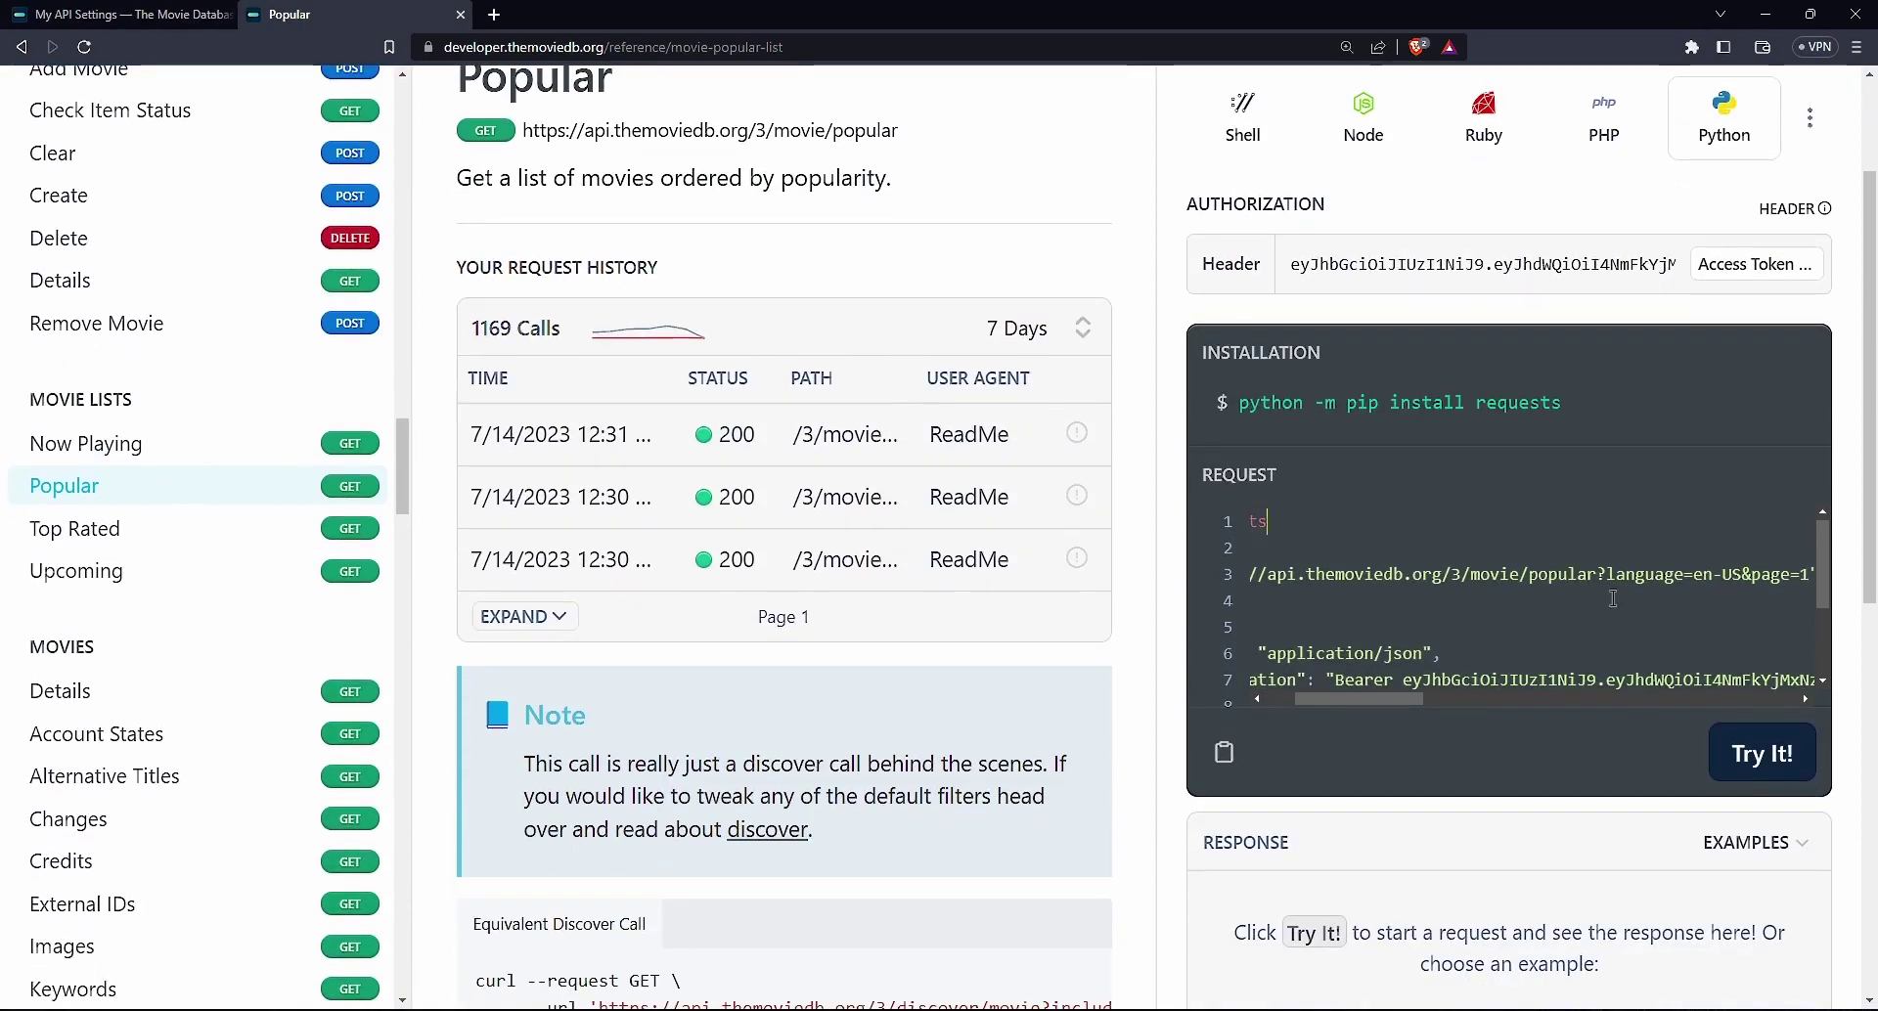
scroll(1613, 599, up, 2)
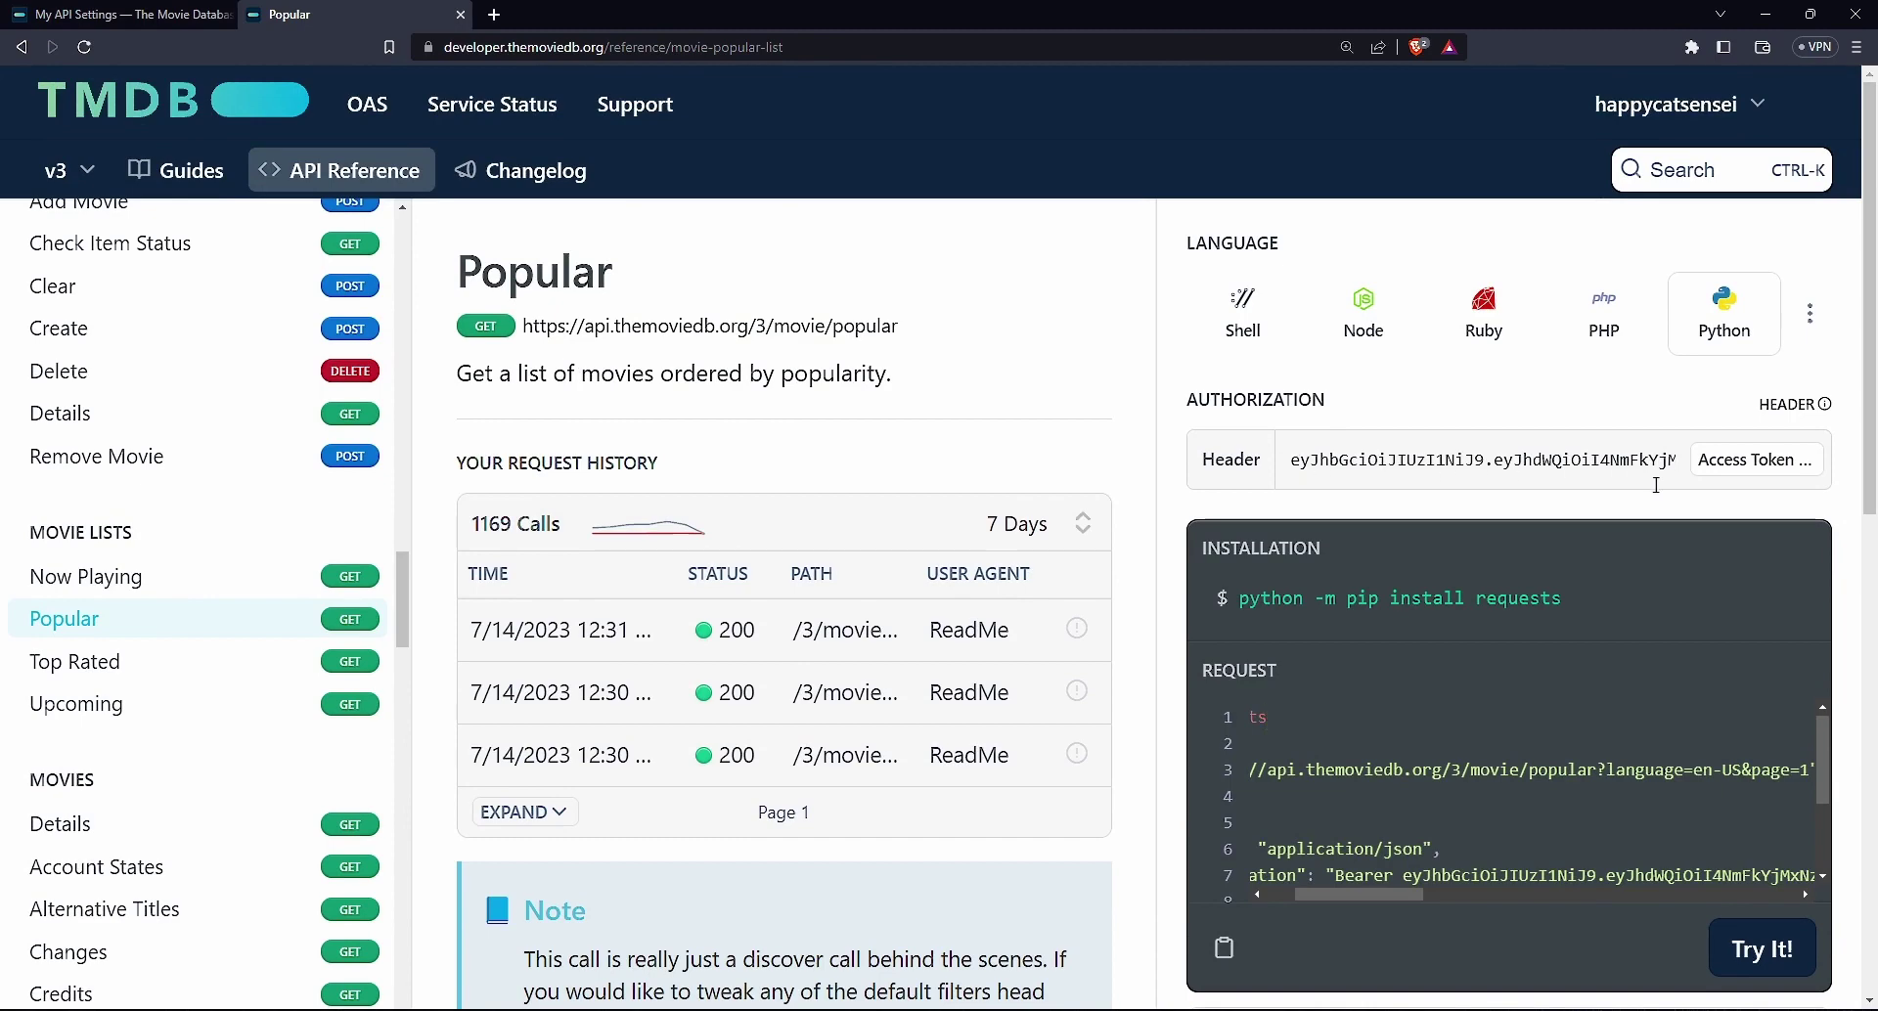
Run the Popular request with Access Token Auth and look at the start of its JSON response
scroll(1792, 788, down, 1)
click(1786, 858)
scroll(1538, 646, down, 2)
scroll(1104, 654, down, 4)
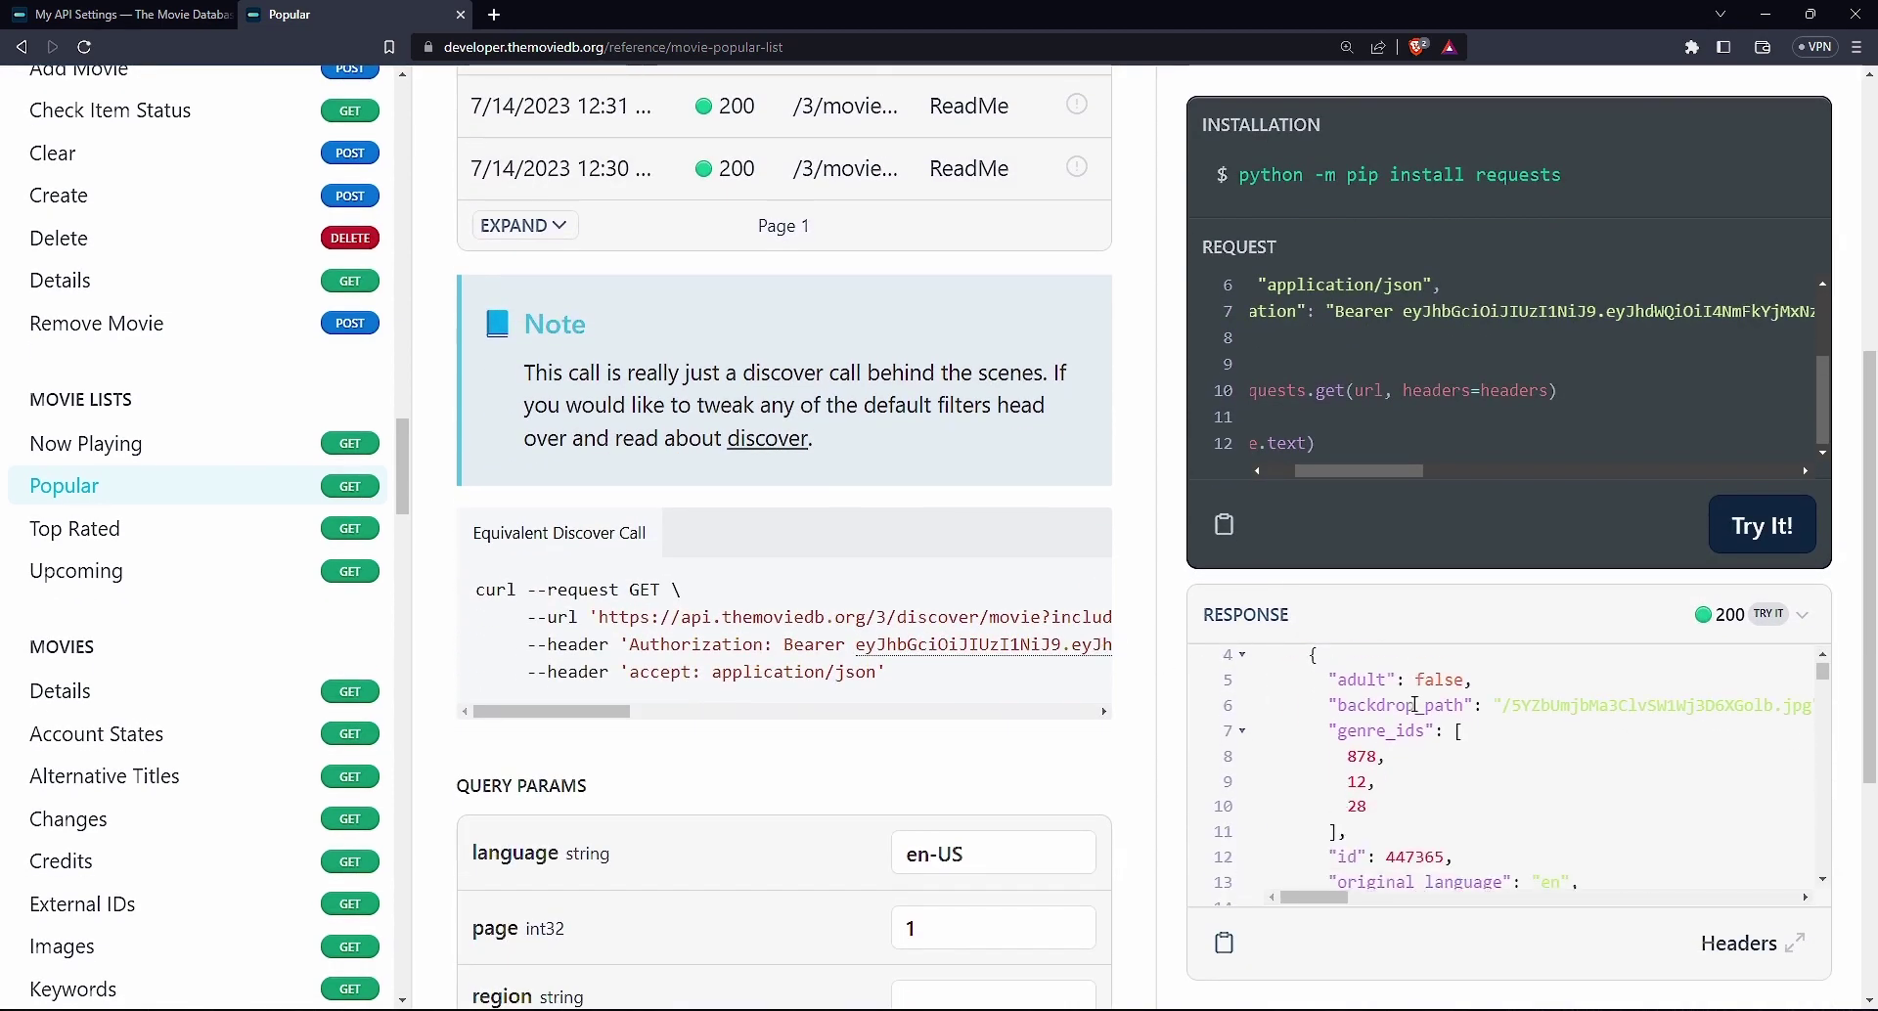
scroll(1156, 633, up, 2)
scroll(1164, 604, down, 4)
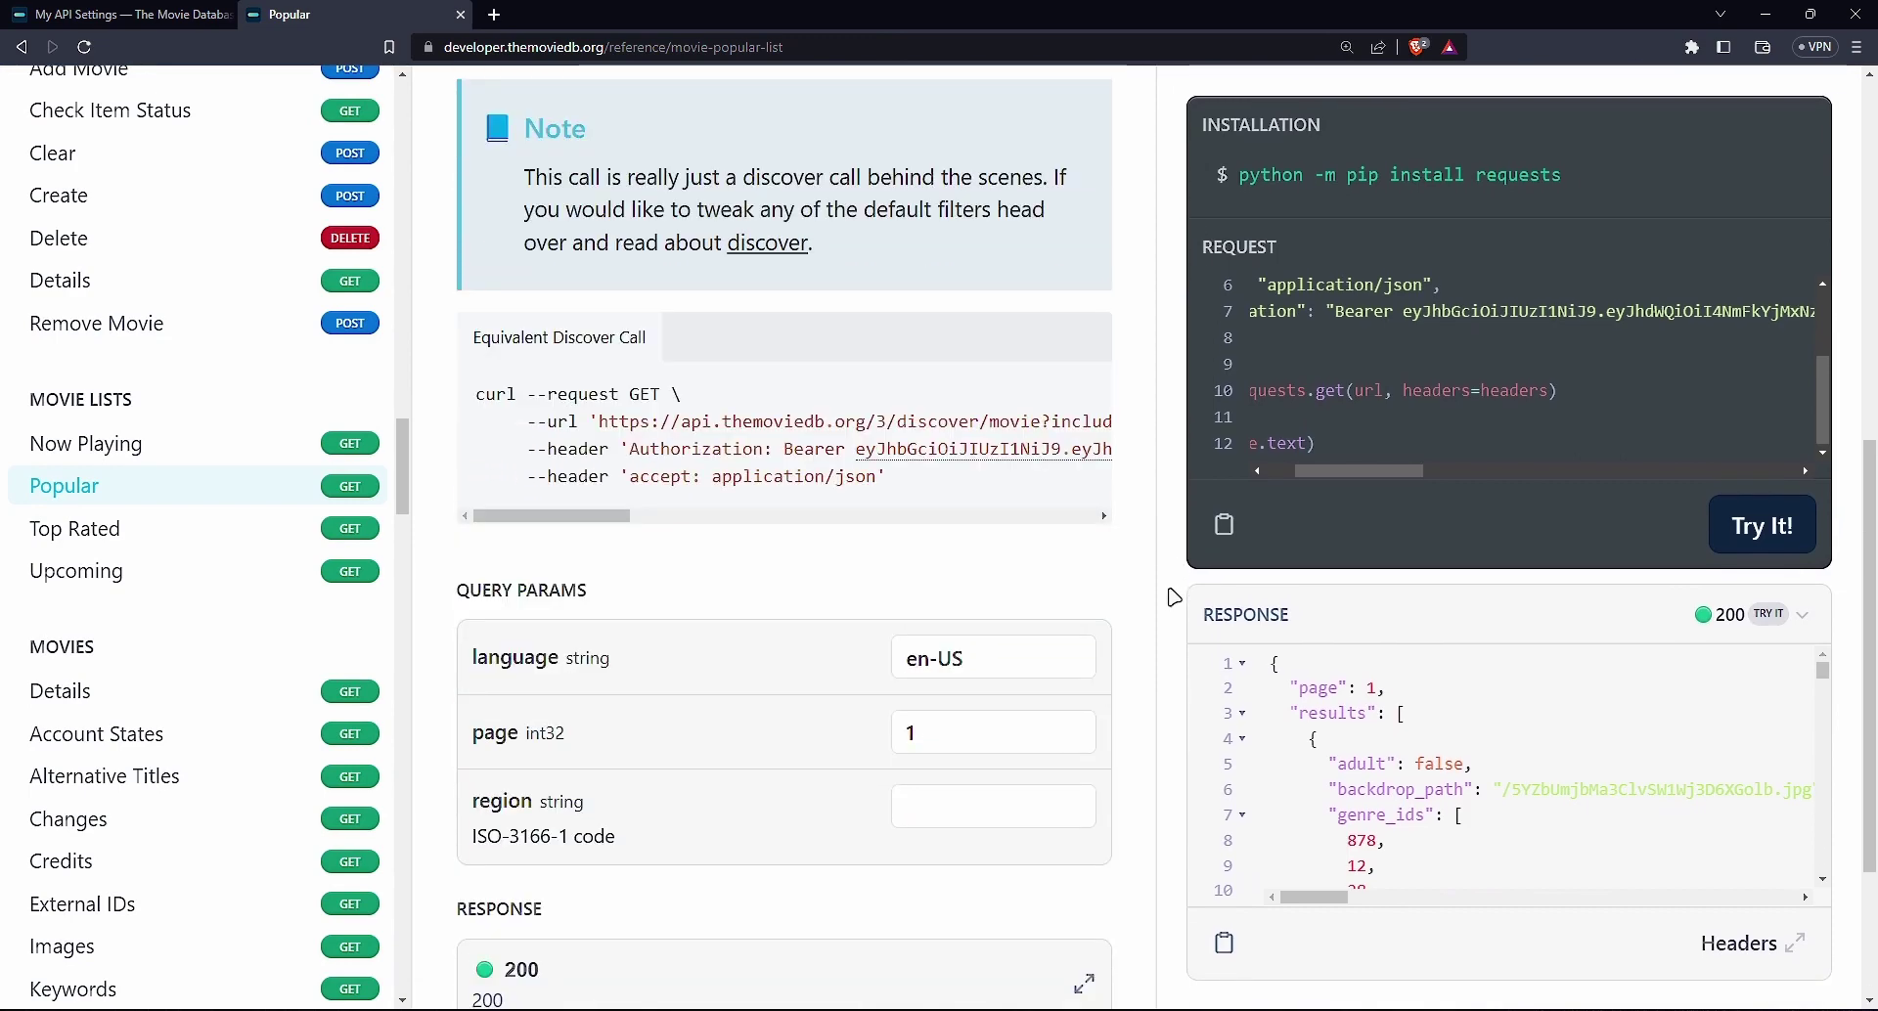
Examine the Popular endpoint's query parameters and compare them with the URL in the Python request
scroll(1525, 293, down, 2)
scroll(1387, 367, up, 3)
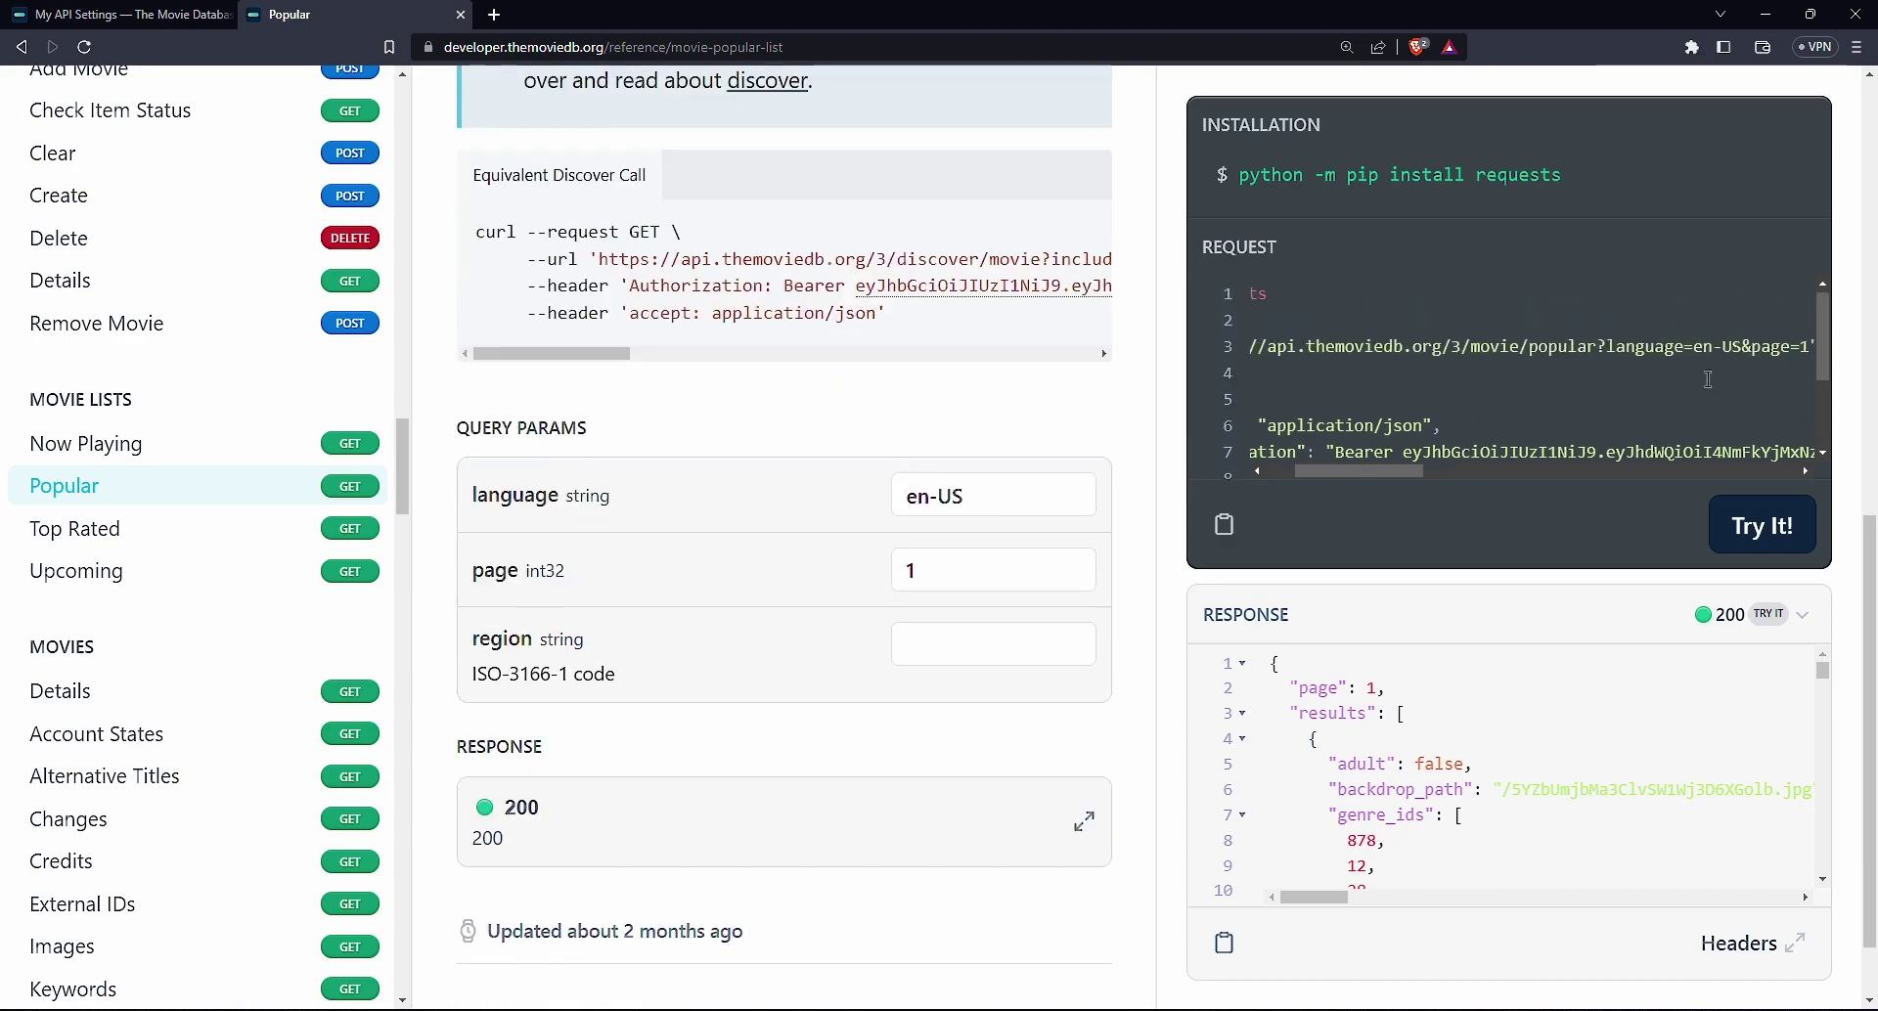
scroll(1516, 362, down, 3)
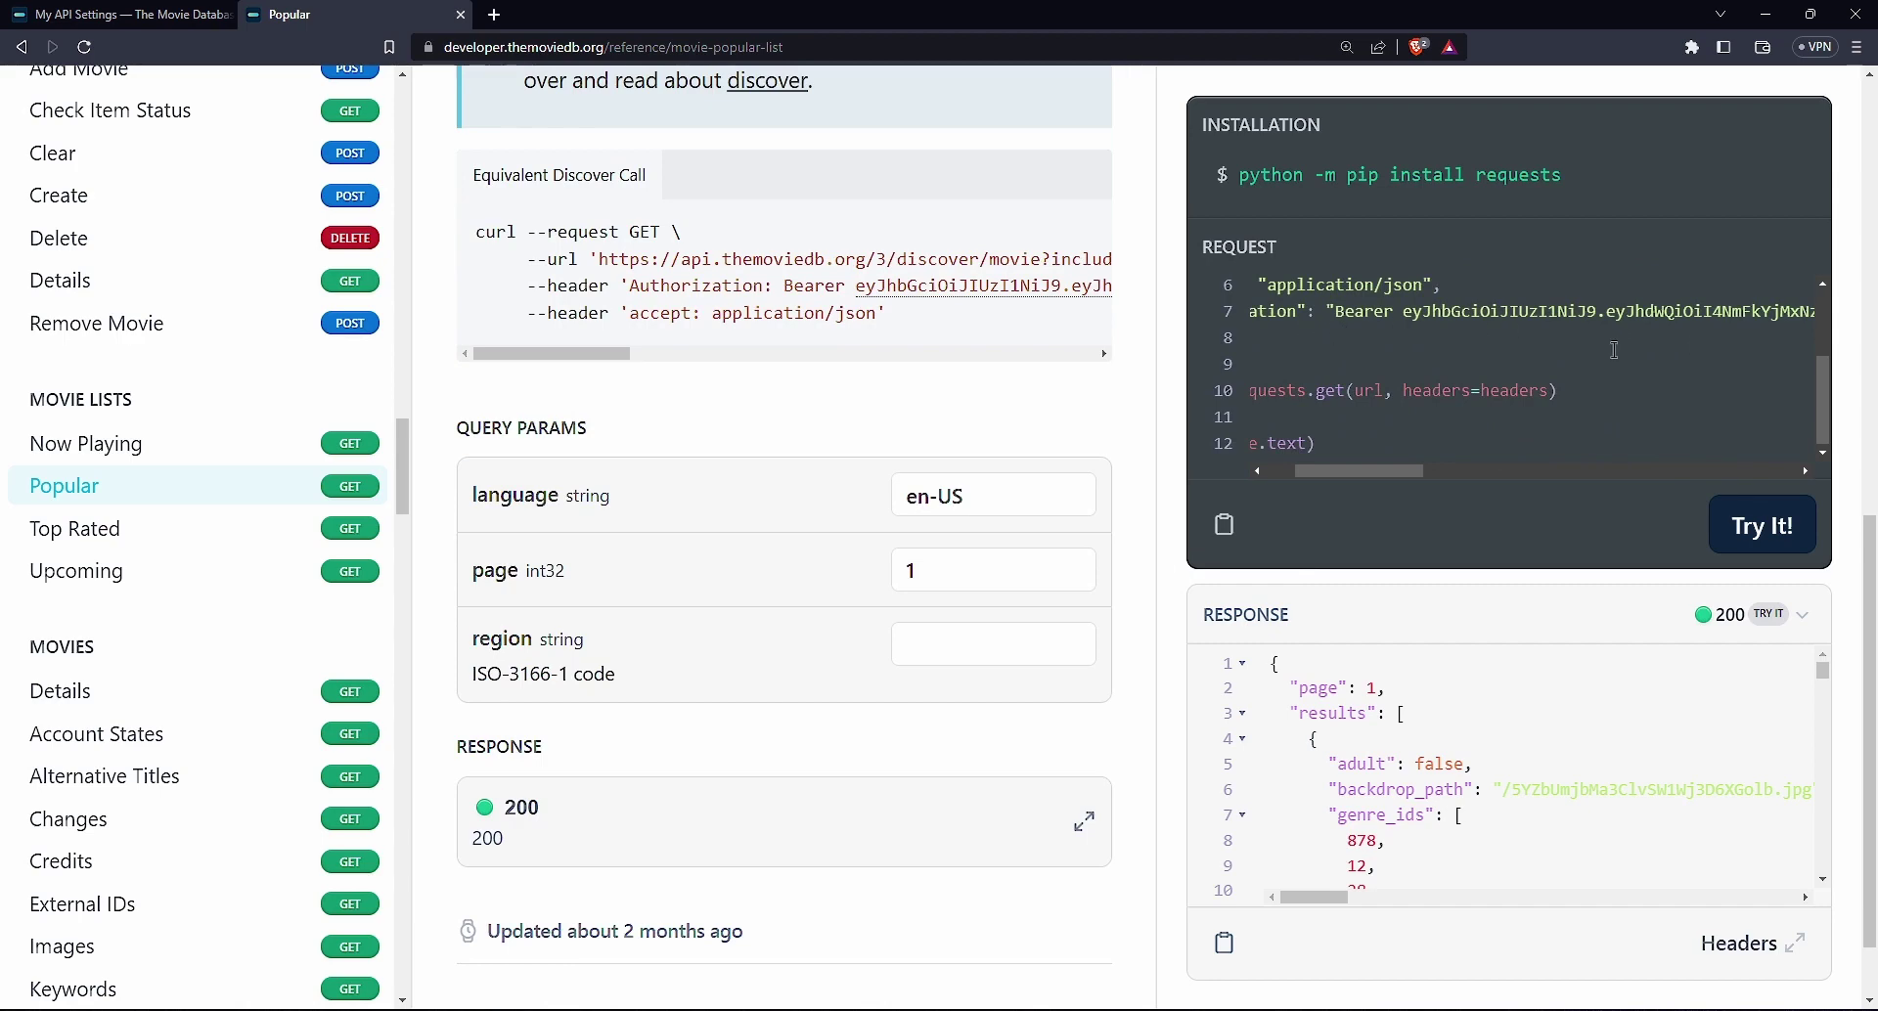
scroll(1581, 490, down, 1)
scroll(1327, 695, down, 2)
scroll(1327, 695, up, 2)
scroll(1389, 677, up, 2)
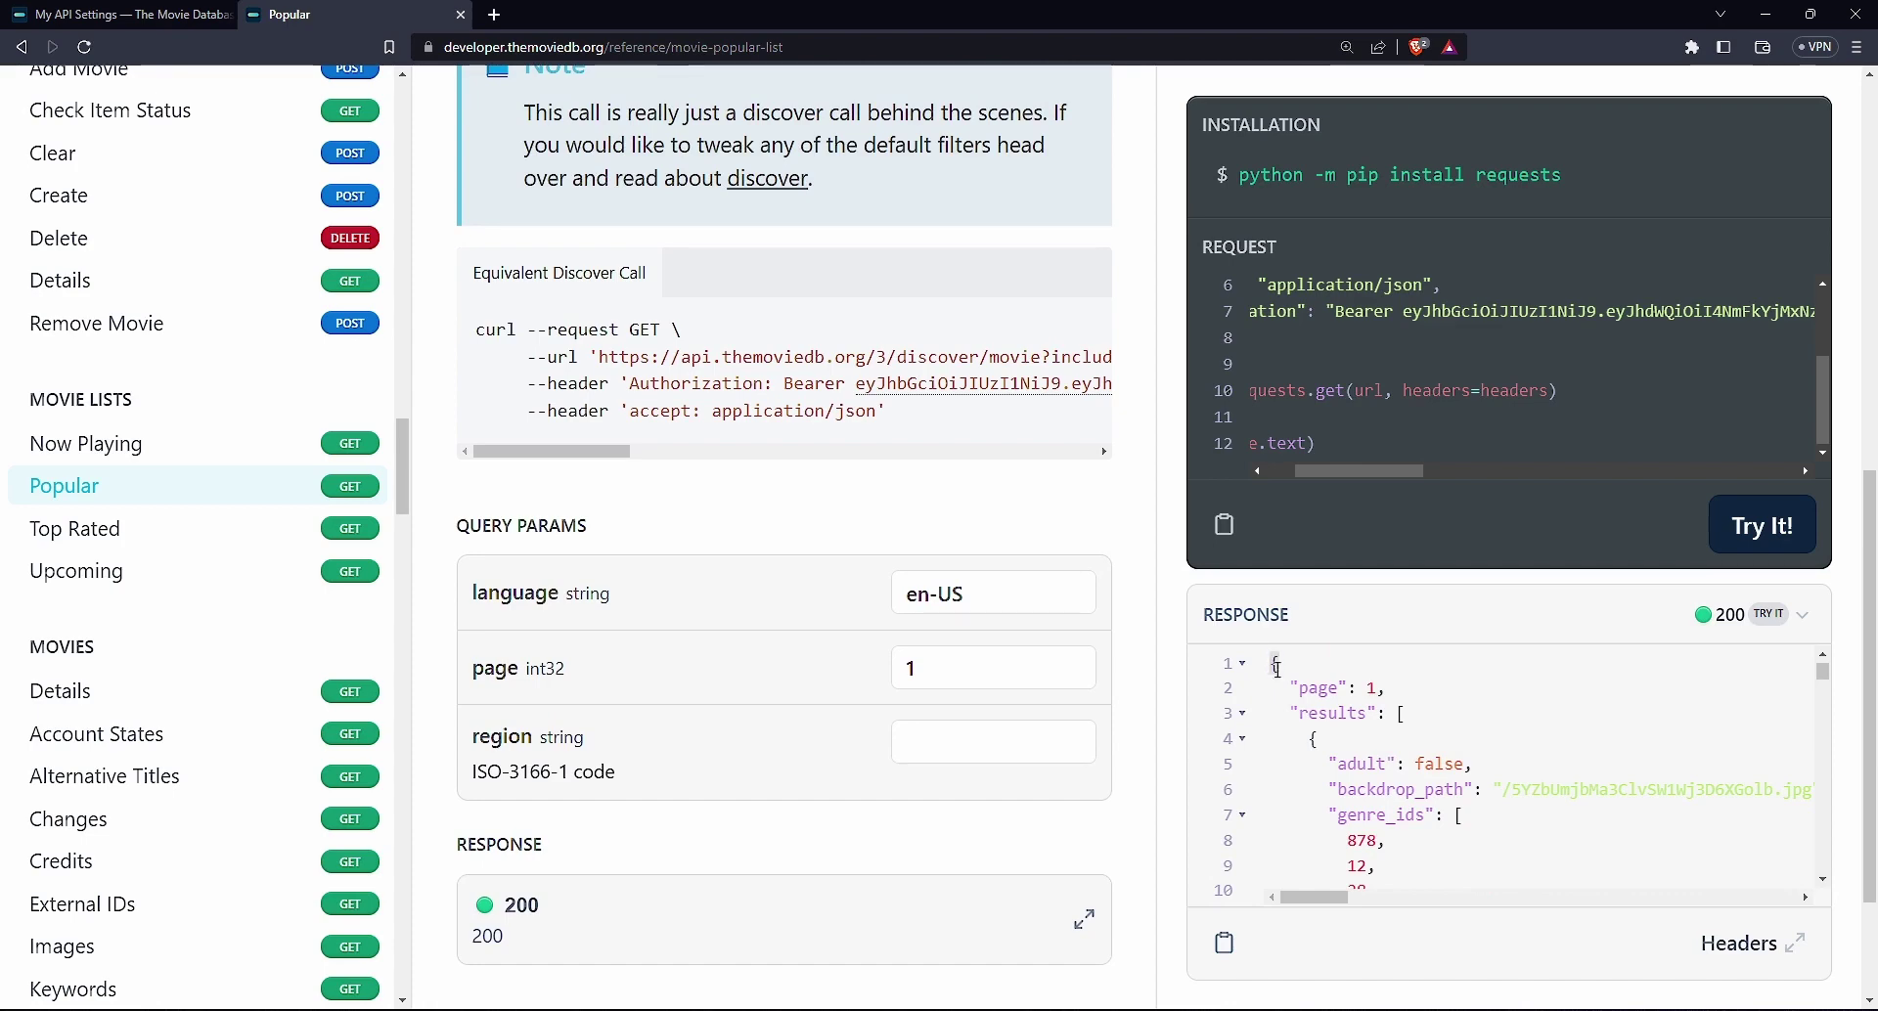
Examine the page and results keys and the first movie object in the JSON response
drag(1289, 685, 1359, 714)
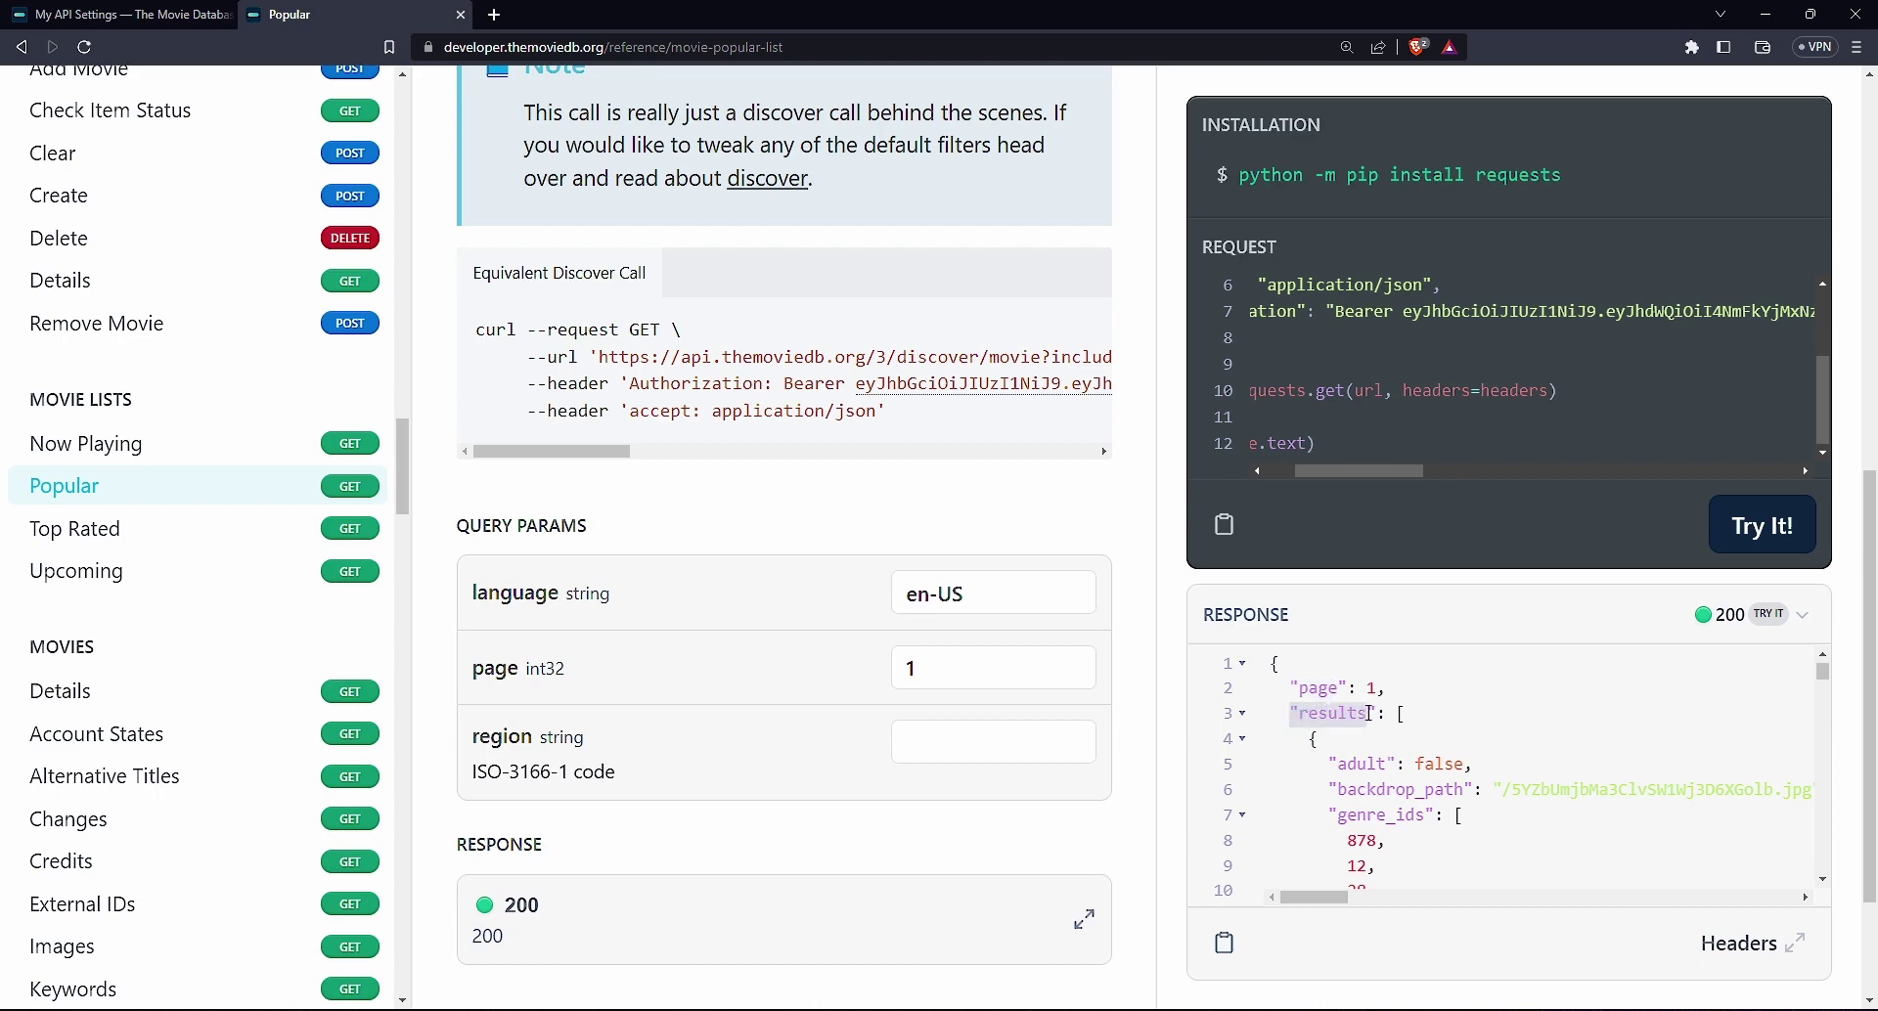
click(1398, 715)
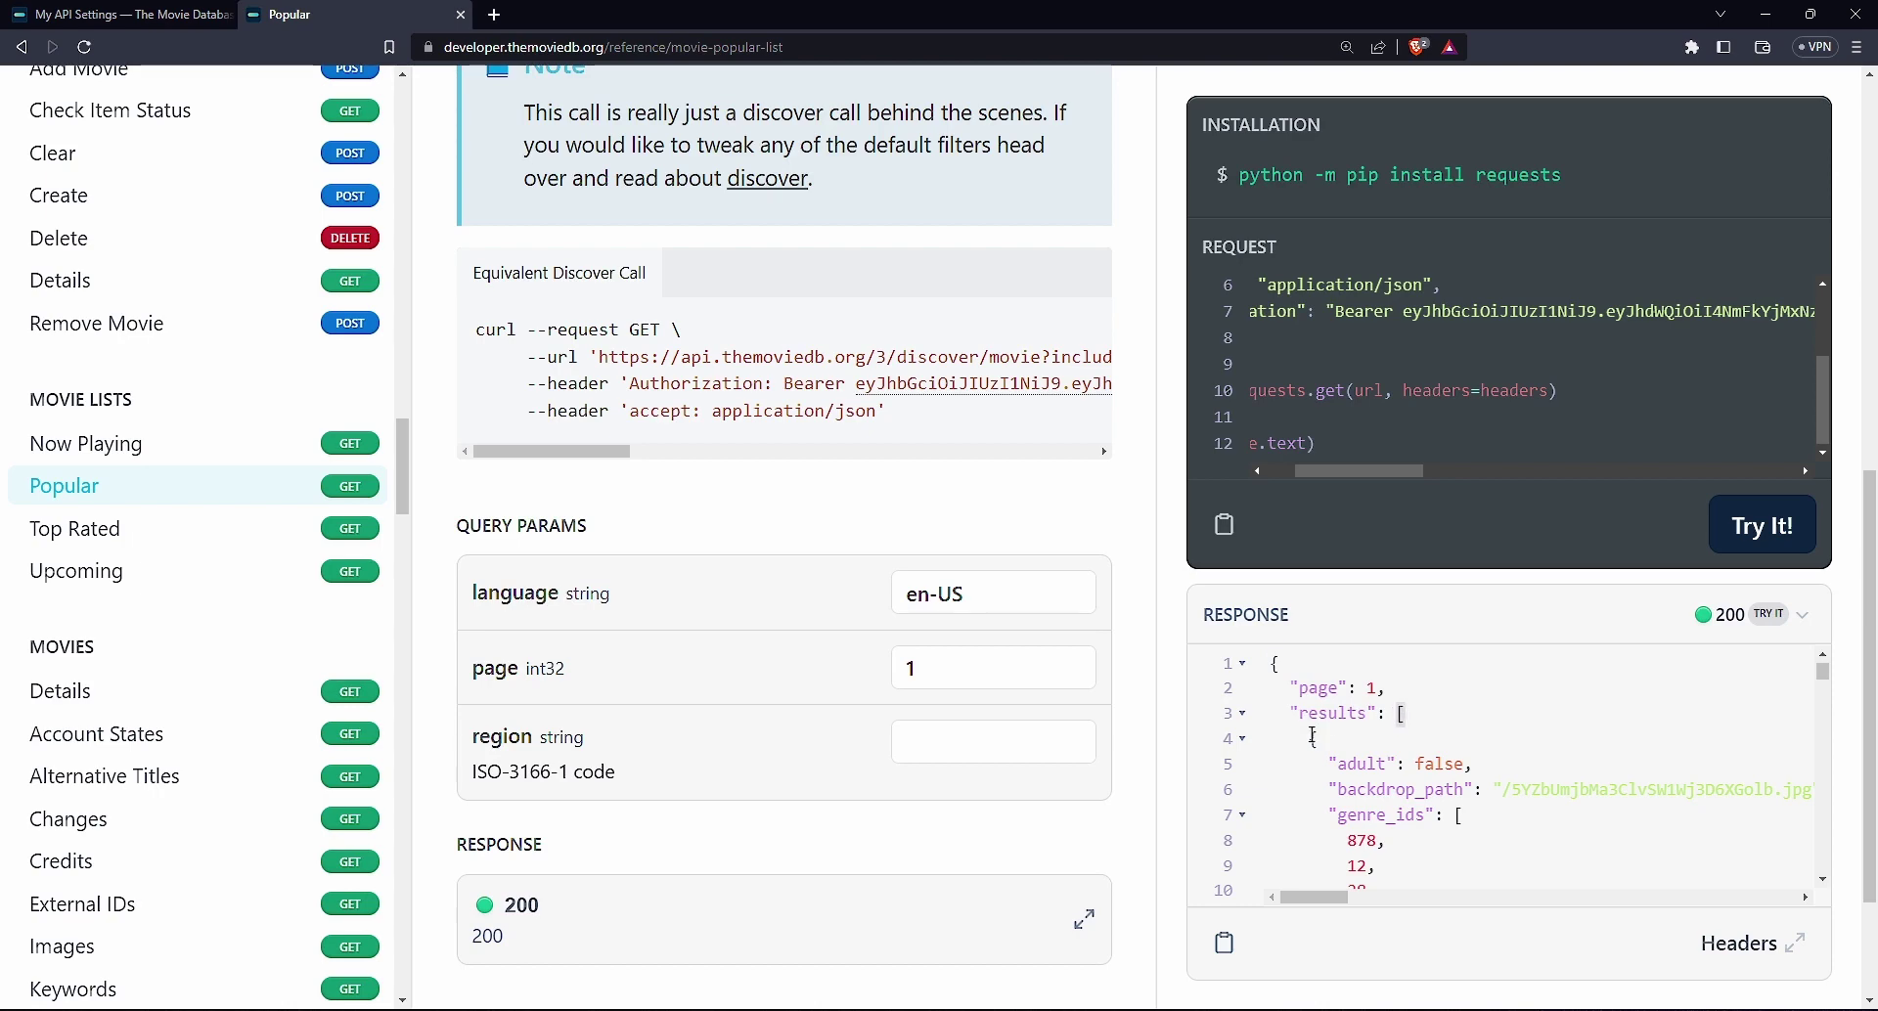
scroll(1313, 736, down, 5)
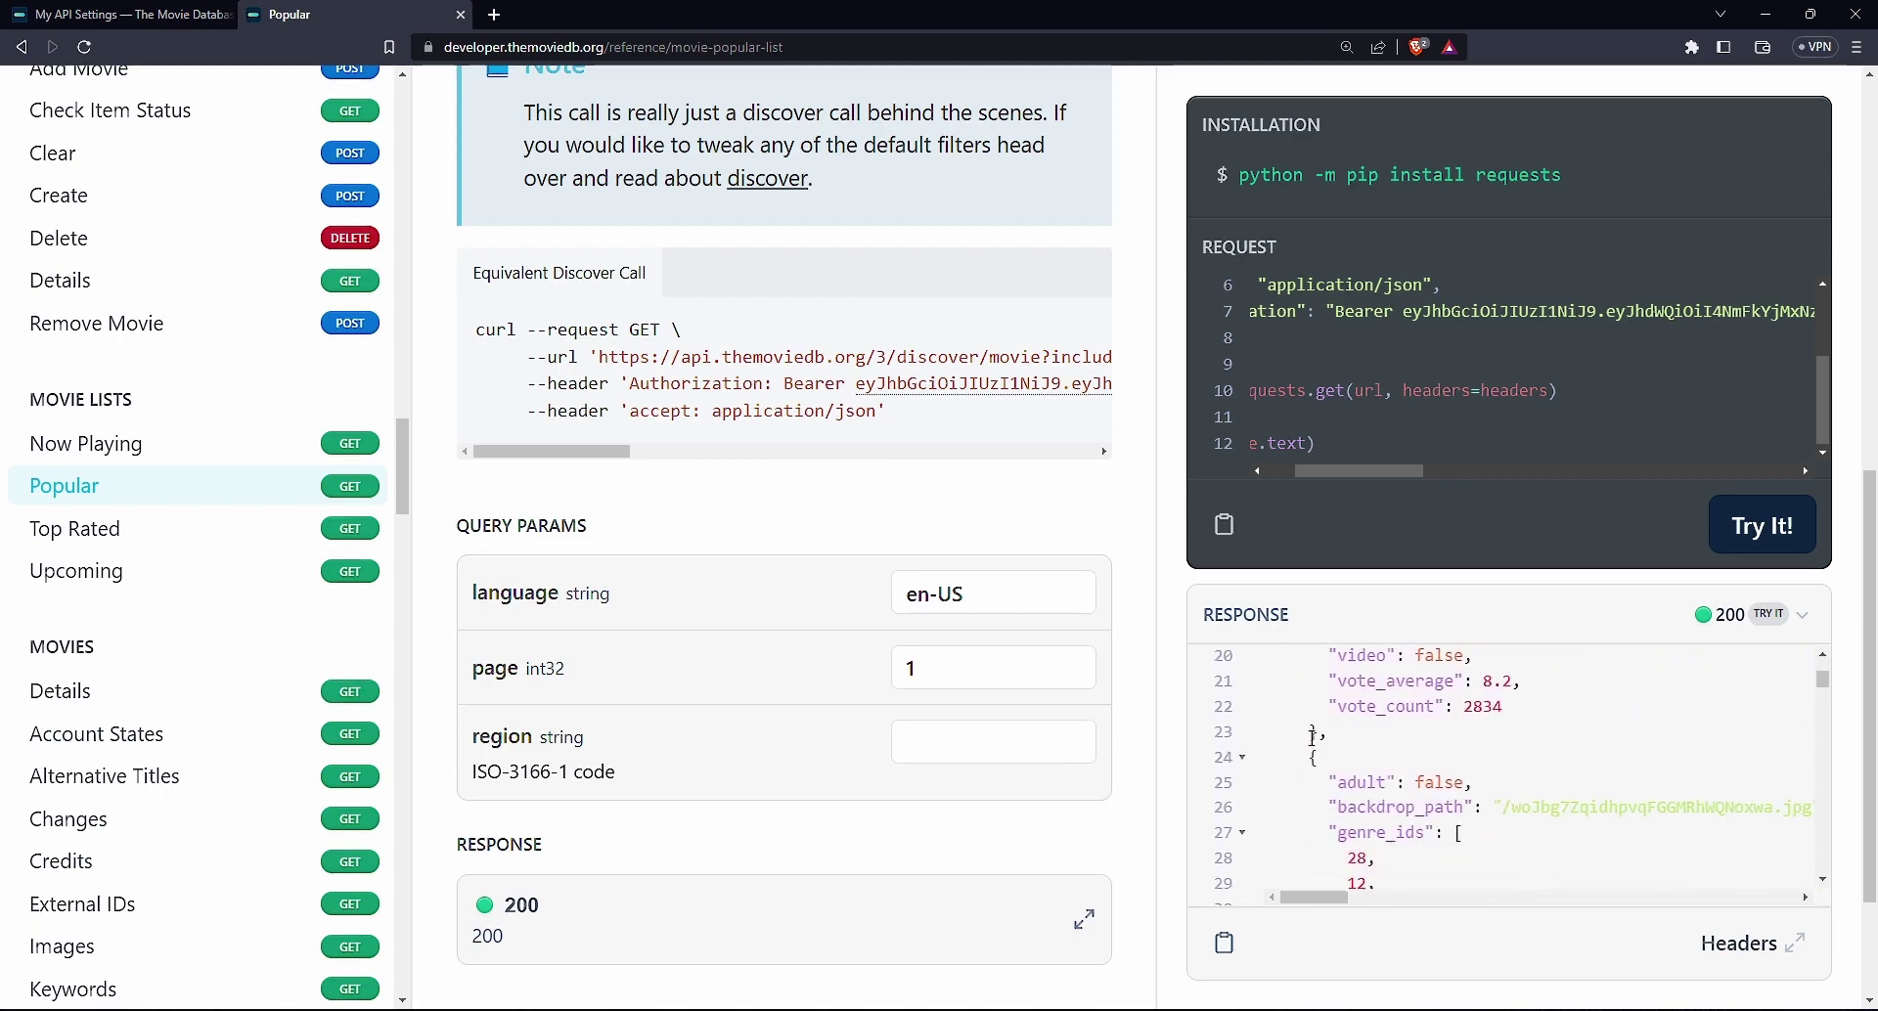
mouse_move(1318, 741)
mouse_down()
mouse_move(1316, 651)
mouse_move(1313, 741)
mouse_up()
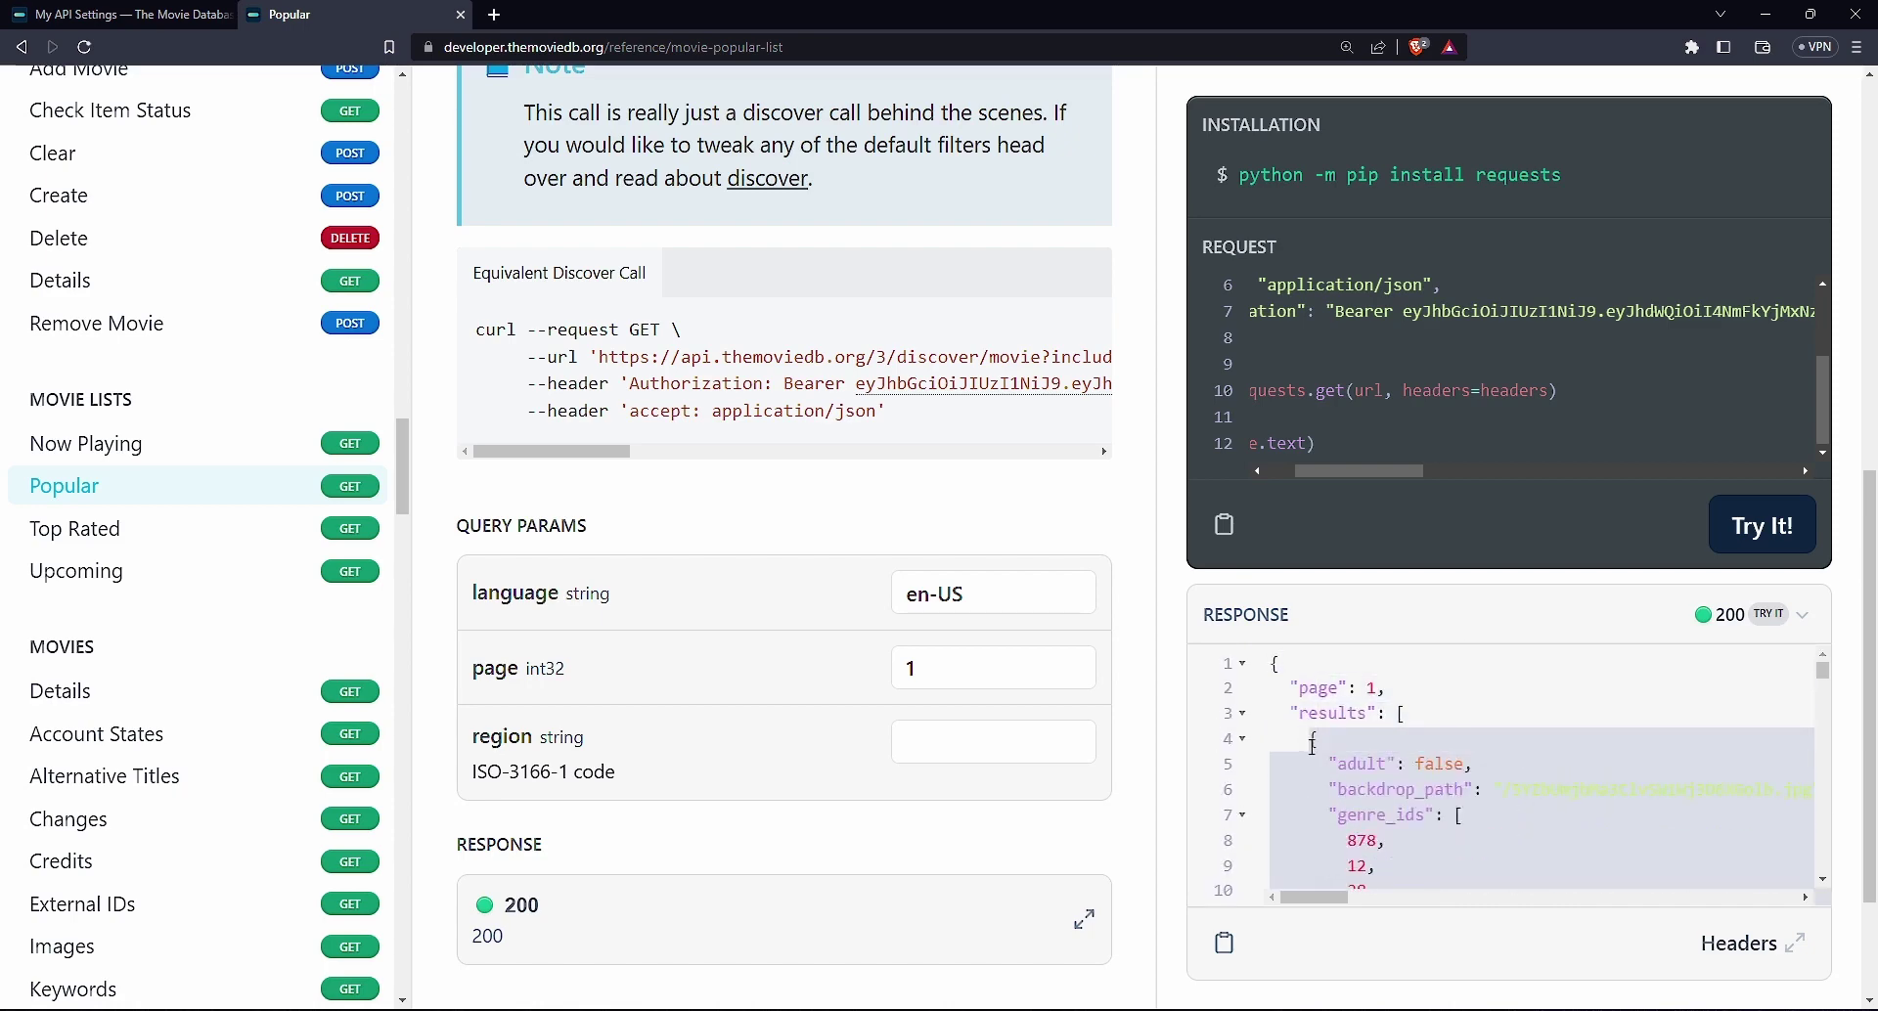
scroll(1356, 756, down, 1)
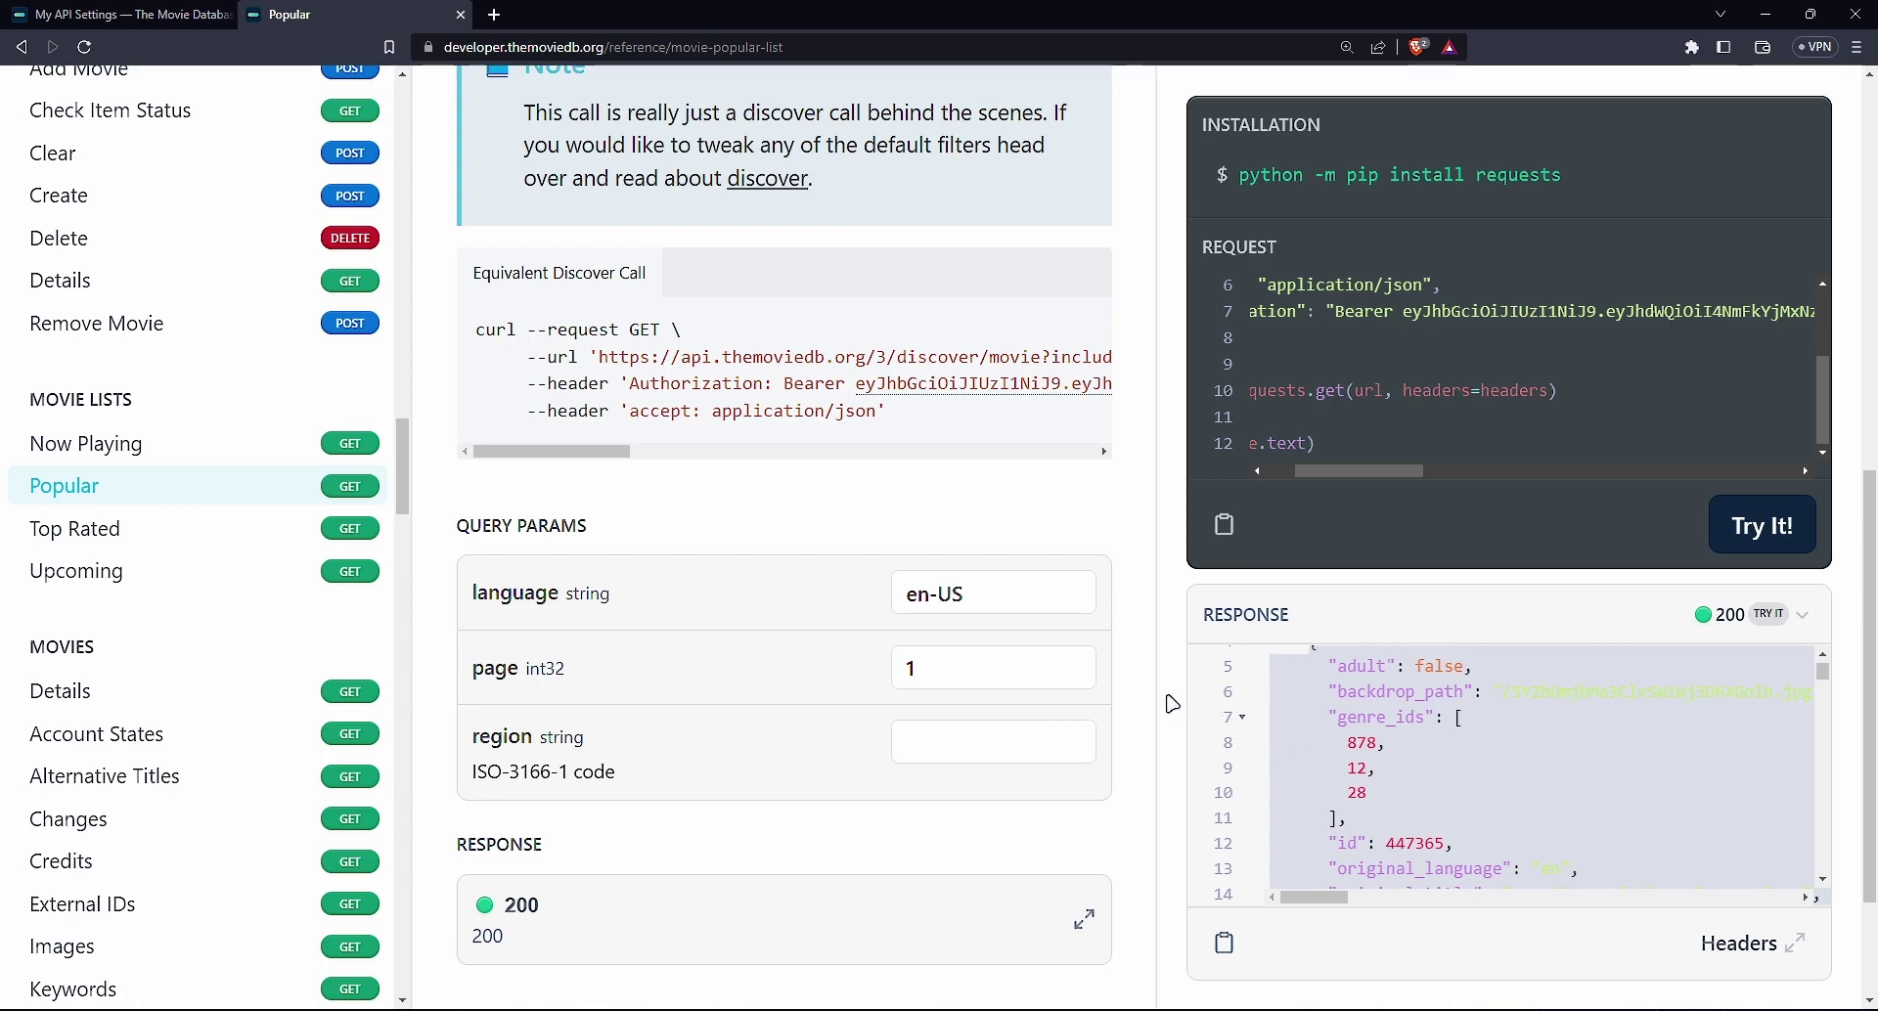
Read through the fields of the further movie entries in the response's results array
click(1492, 728)
scroll(1491, 728, down, 1)
scroll(1492, 728, down, 10)
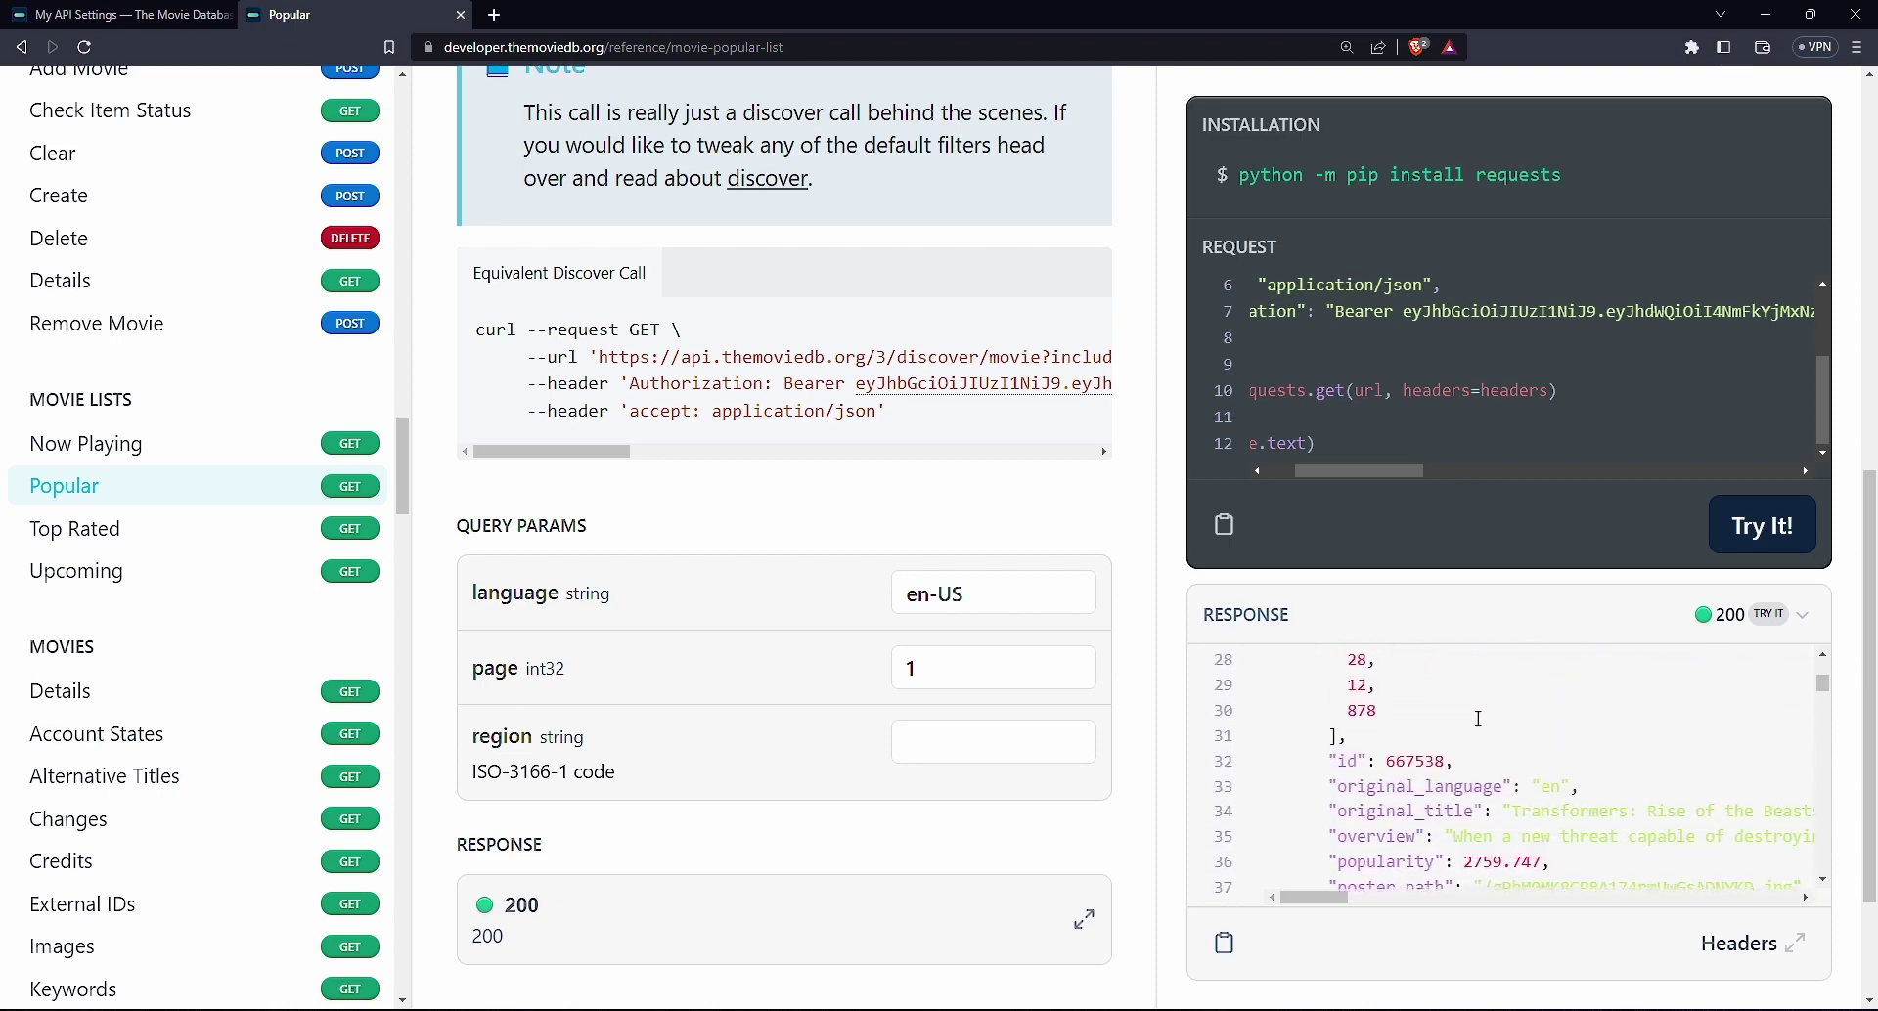
scroll(1478, 719, down, 5)
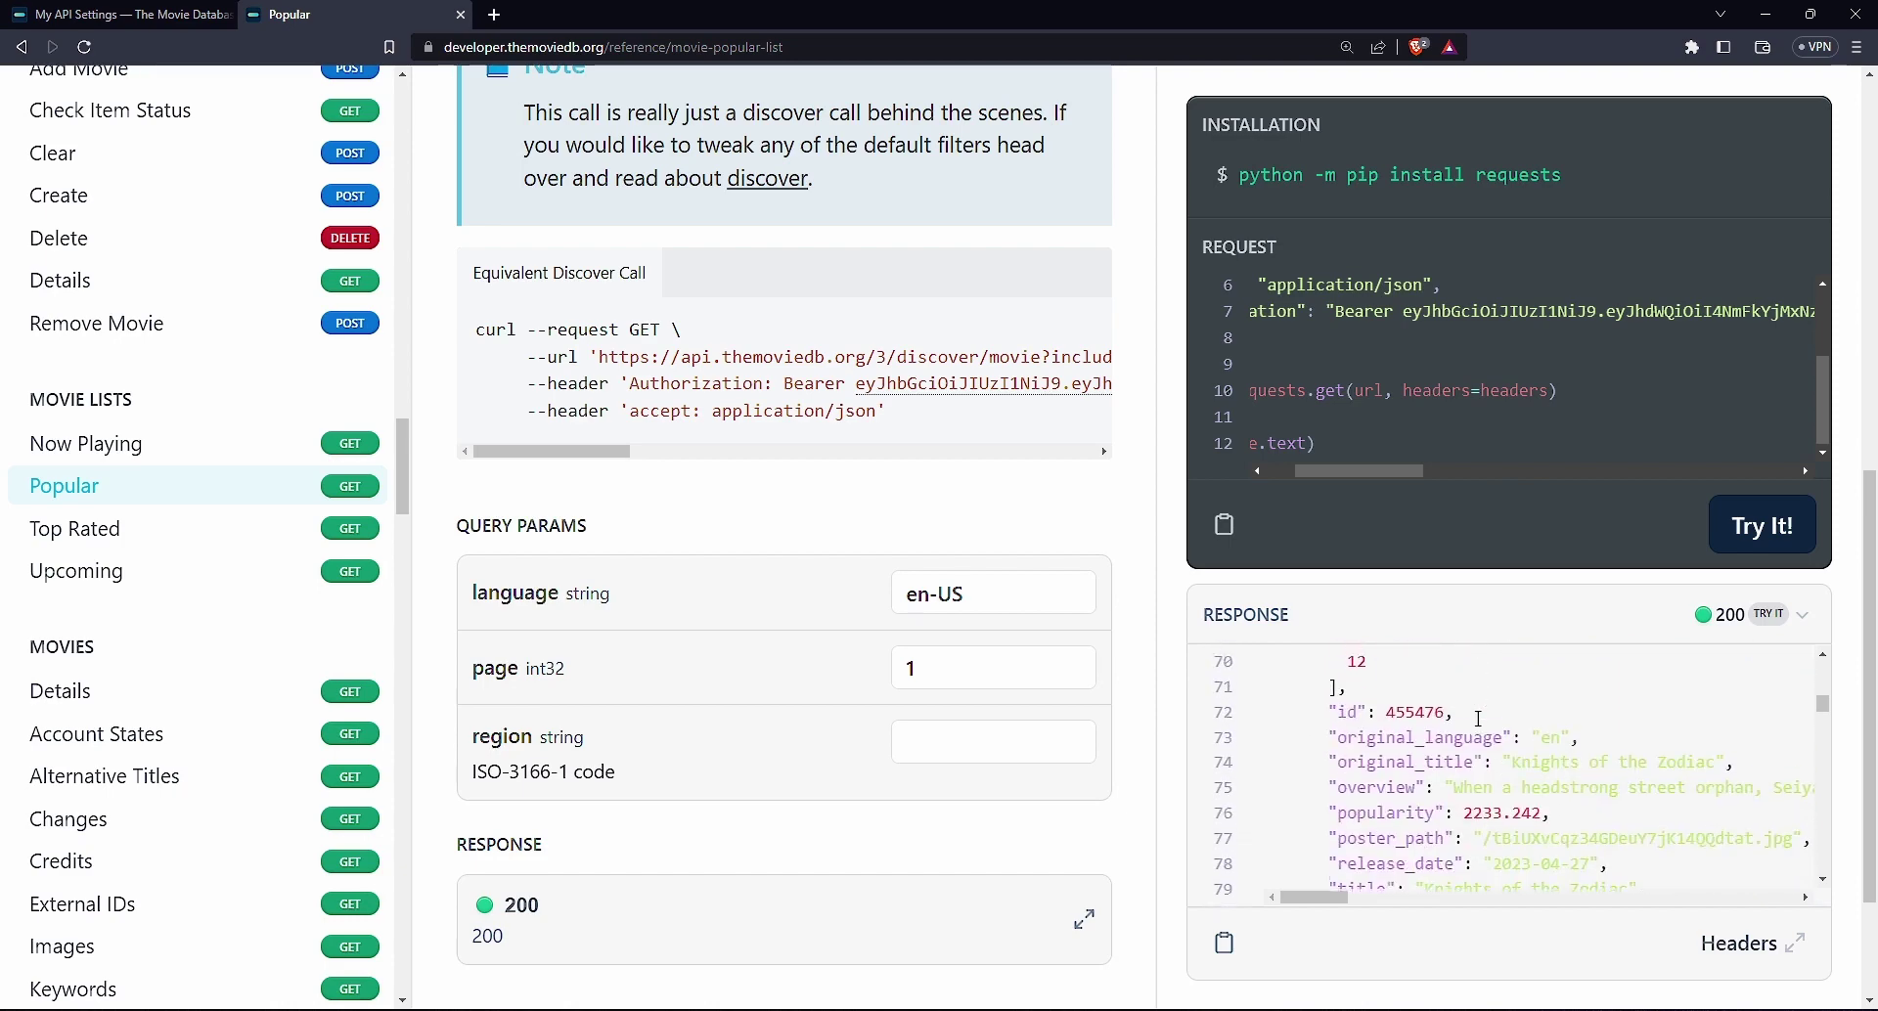
scroll(1485, 715, up, 3)
scroll(1638, 440, up, 2)
scroll(1592, 336, up, 4)
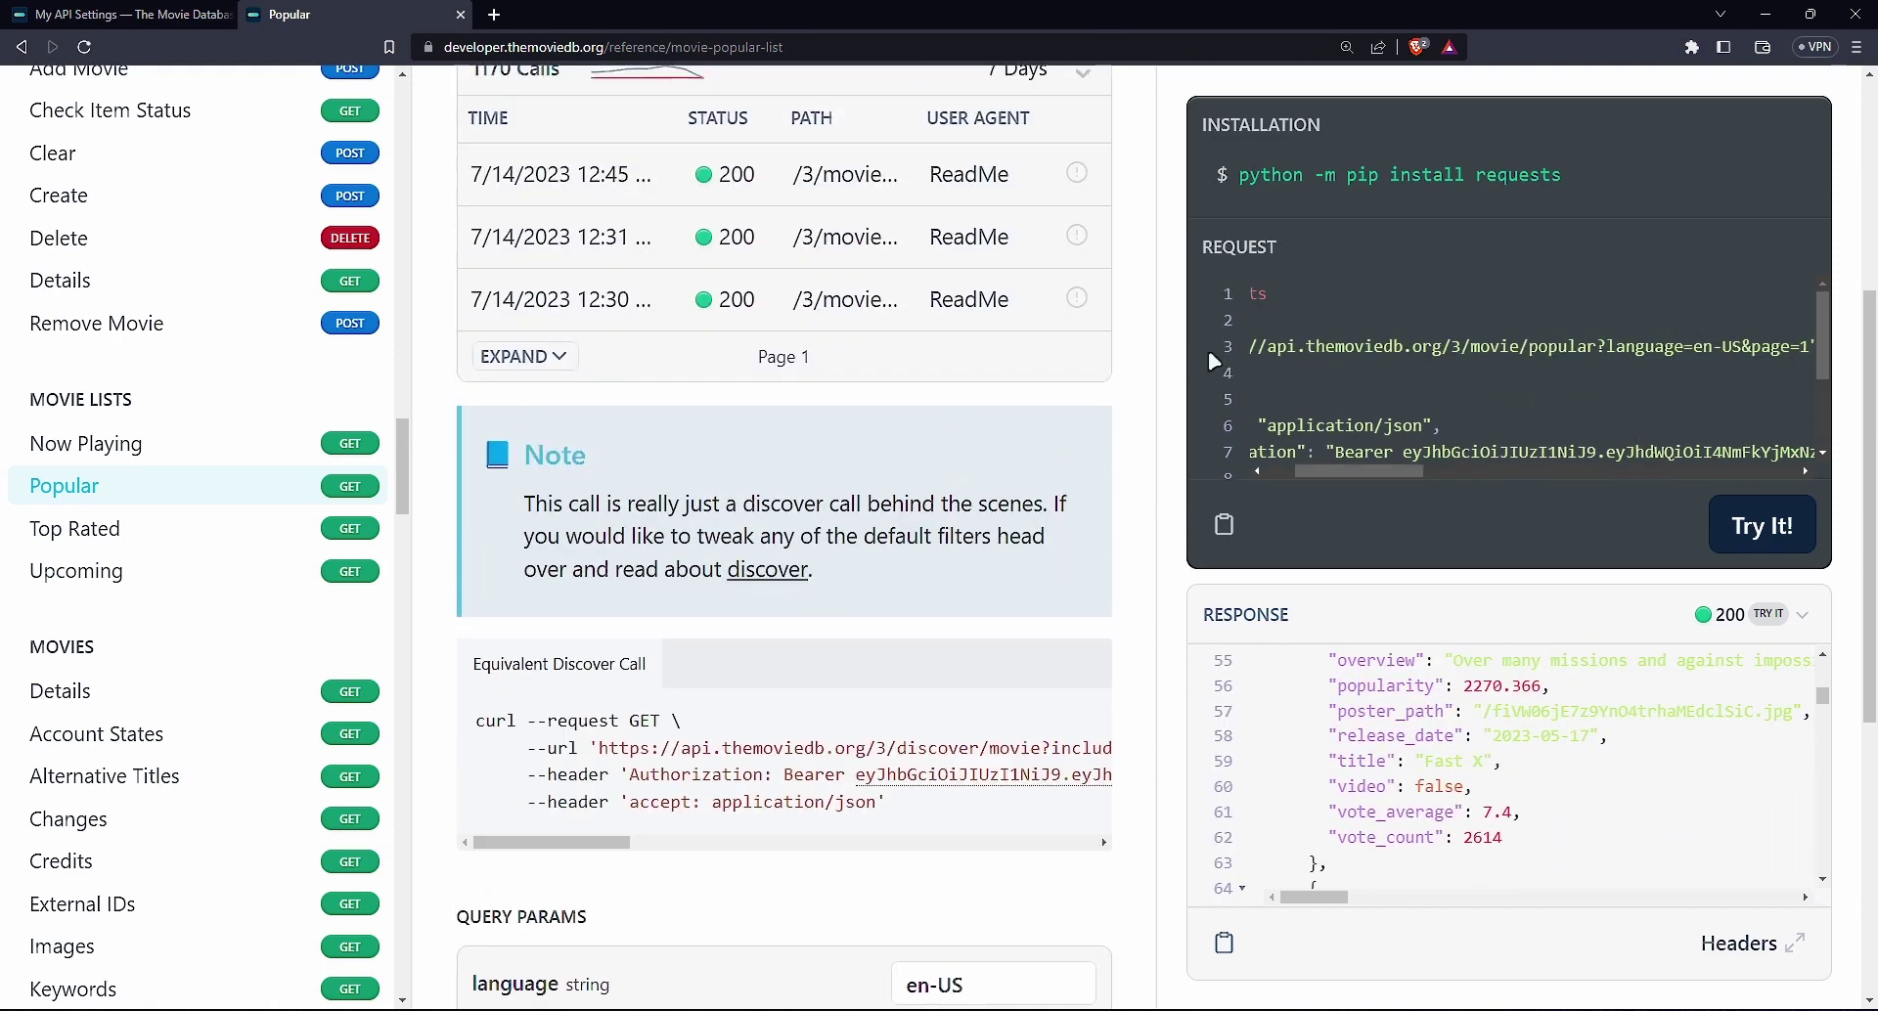
Switch the authorization credentials to API Key Auth, rerun the Popular request and read its response
scroll(920, 641, up, 5)
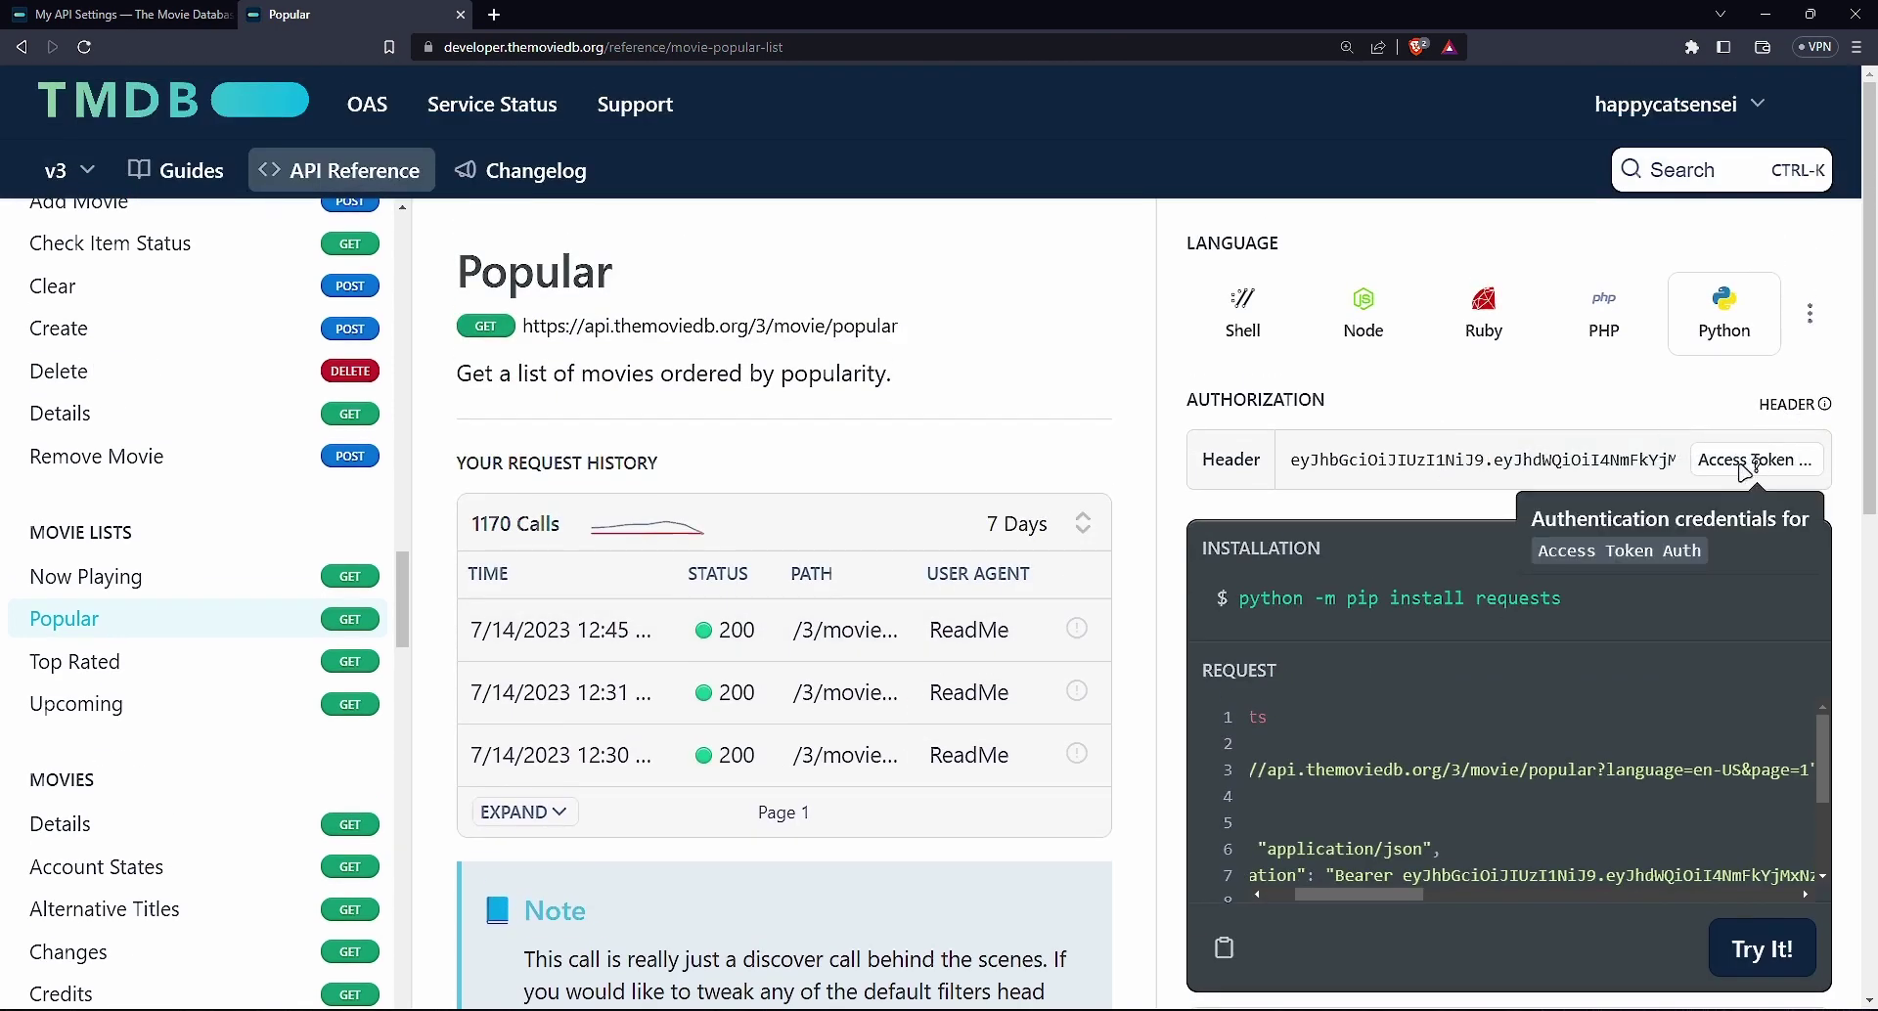
click(1749, 465)
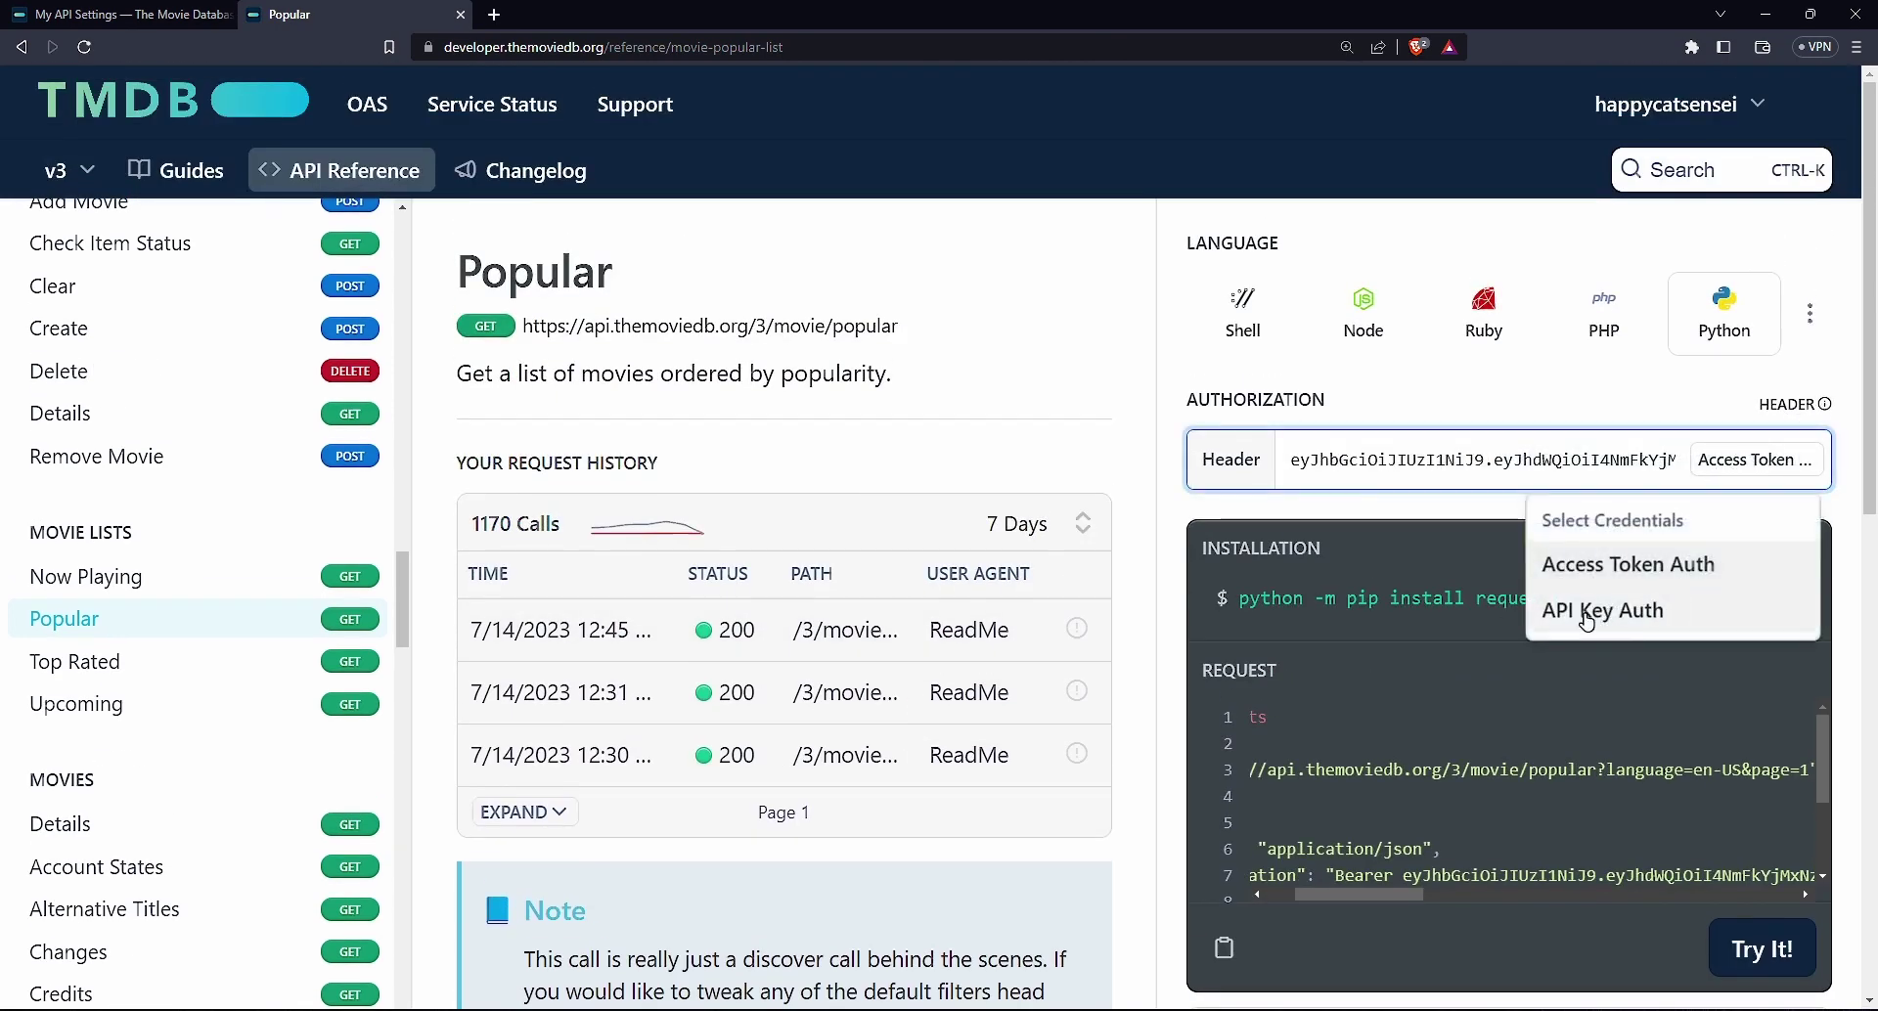
click(1584, 611)
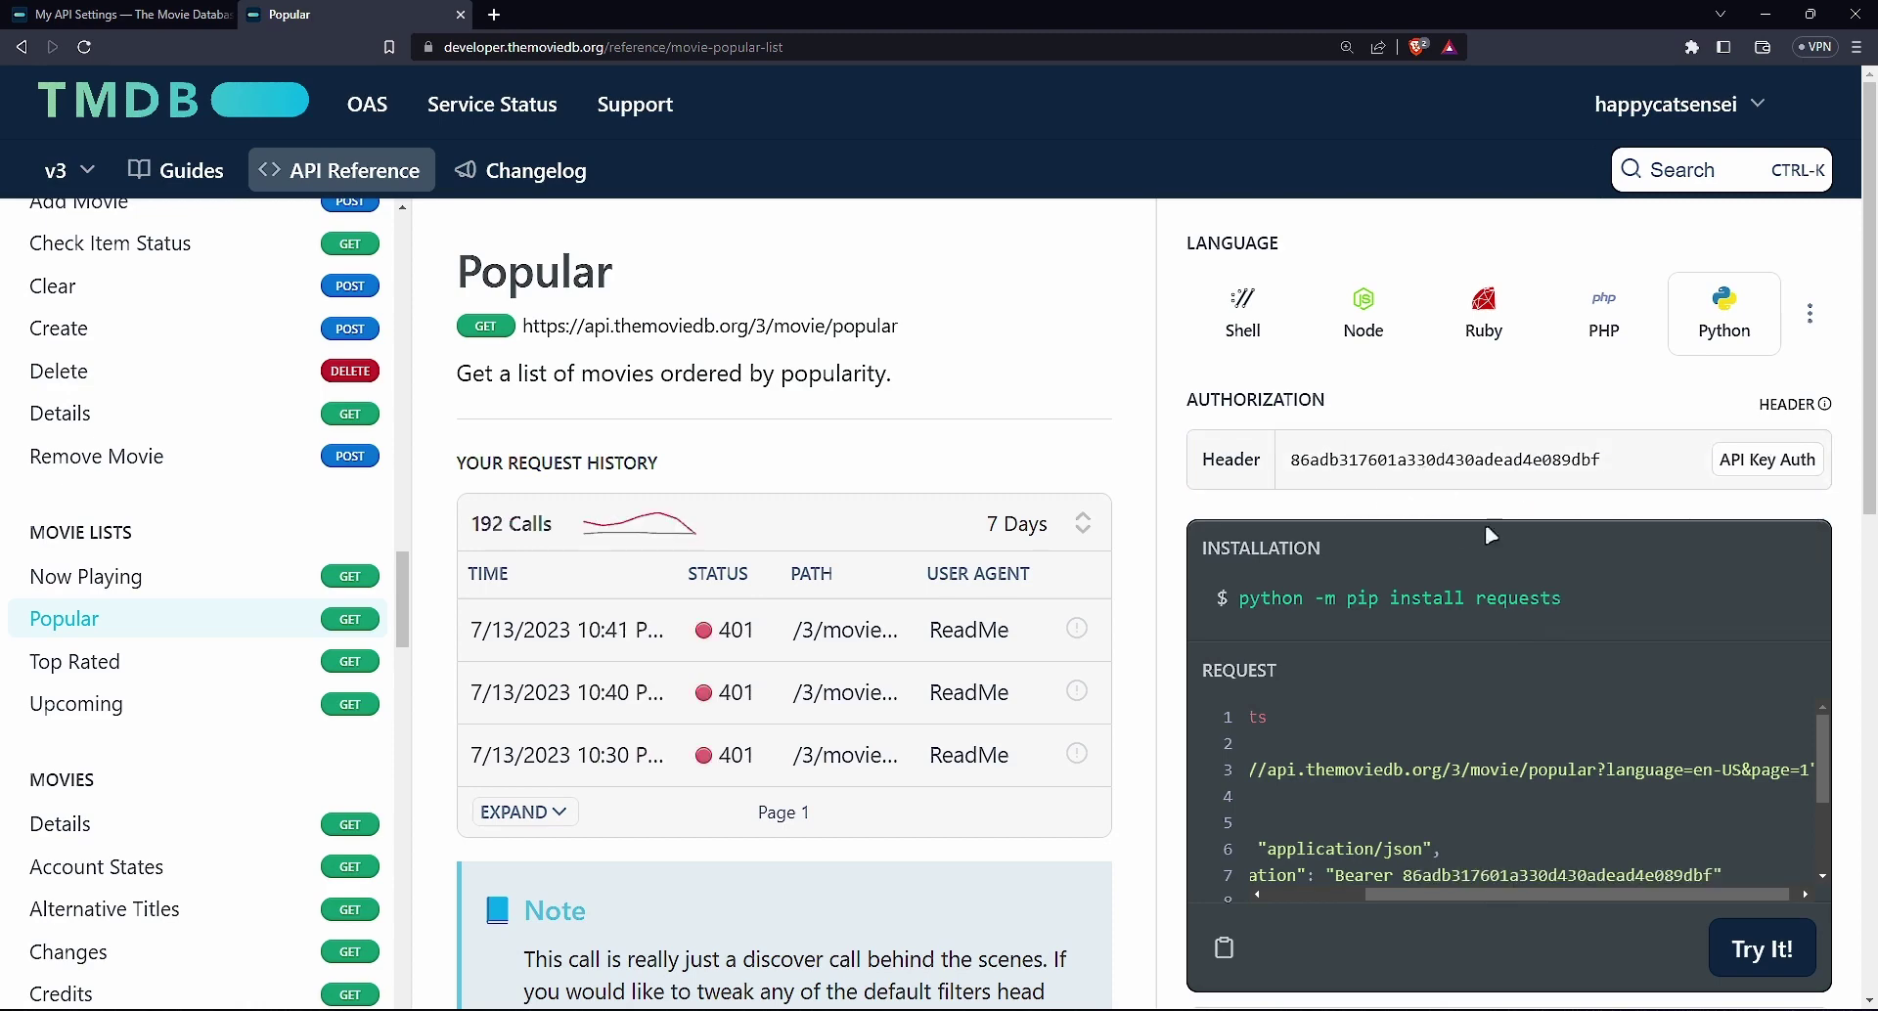
scroll(1765, 724, down, 5)
click(1775, 577)
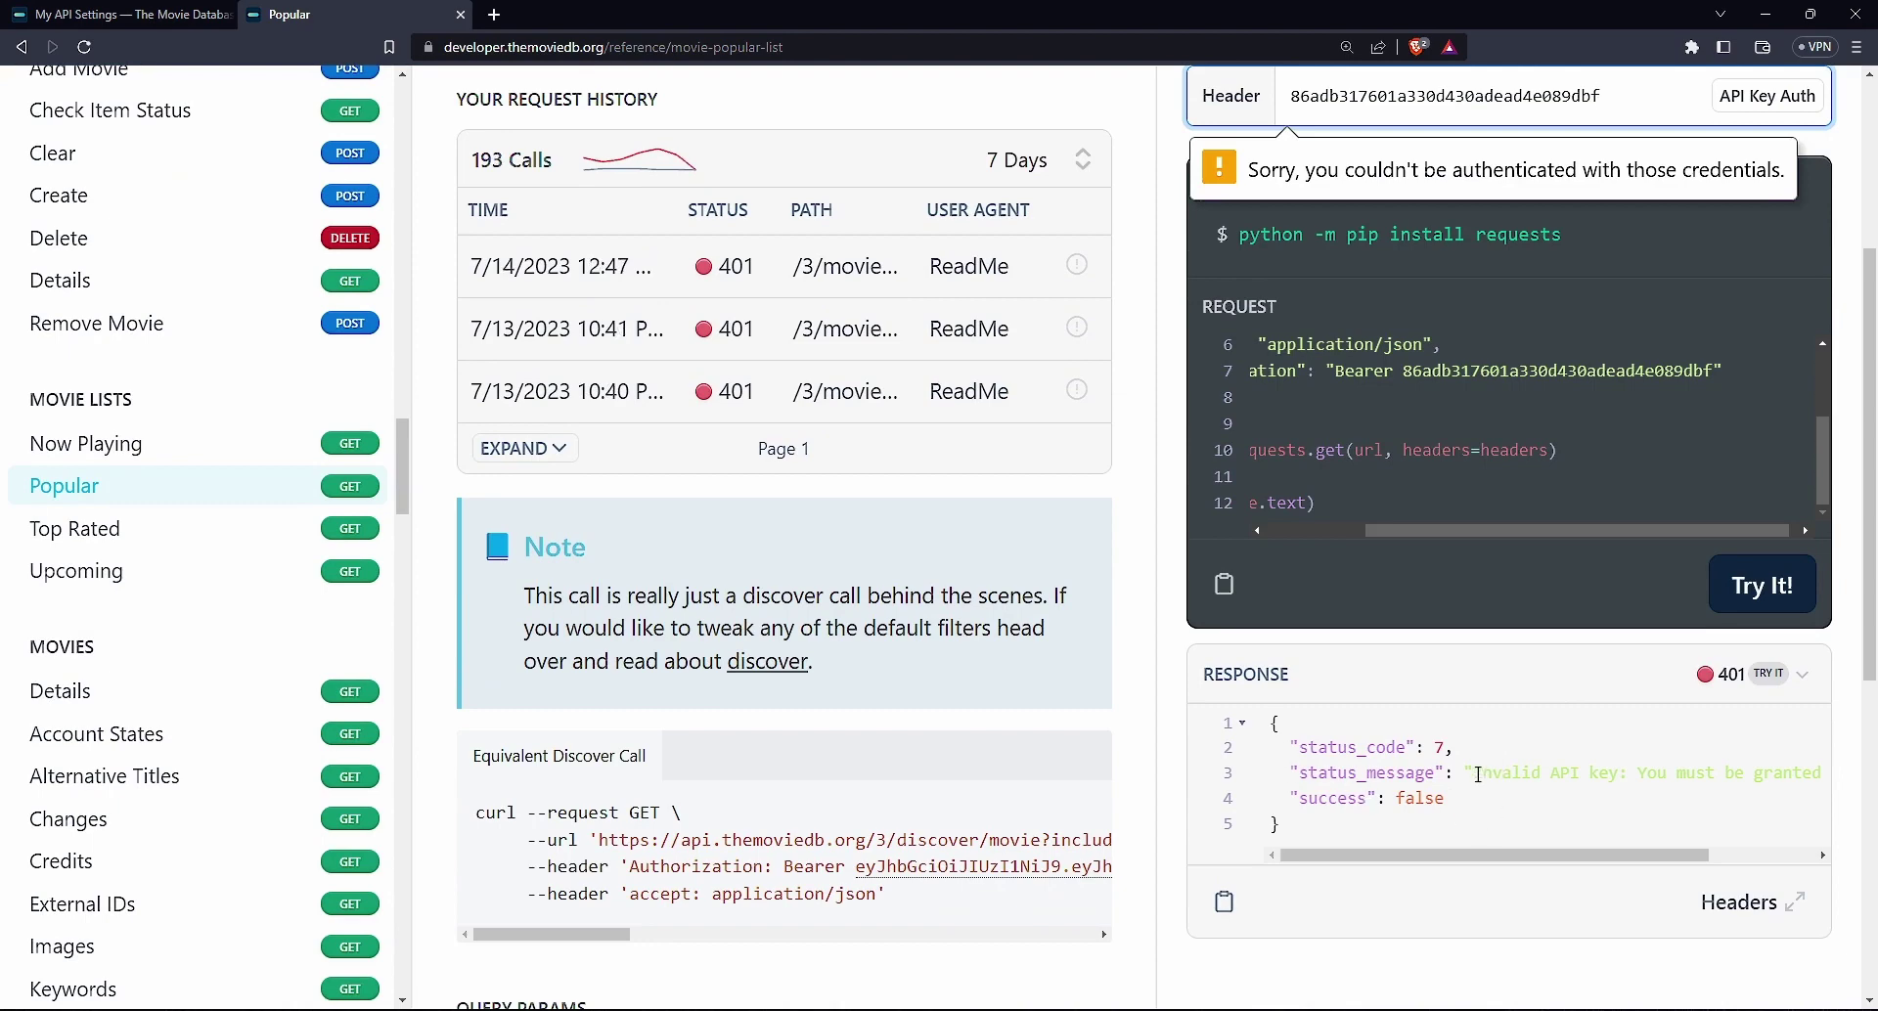
mouse_move(1477, 774)
mouse_down()
mouse_move(1687, 774)
mouse_move(1466, 768)
mouse_up()
scroll(1195, 663, down, 2)
scroll(1195, 662, down, 2)
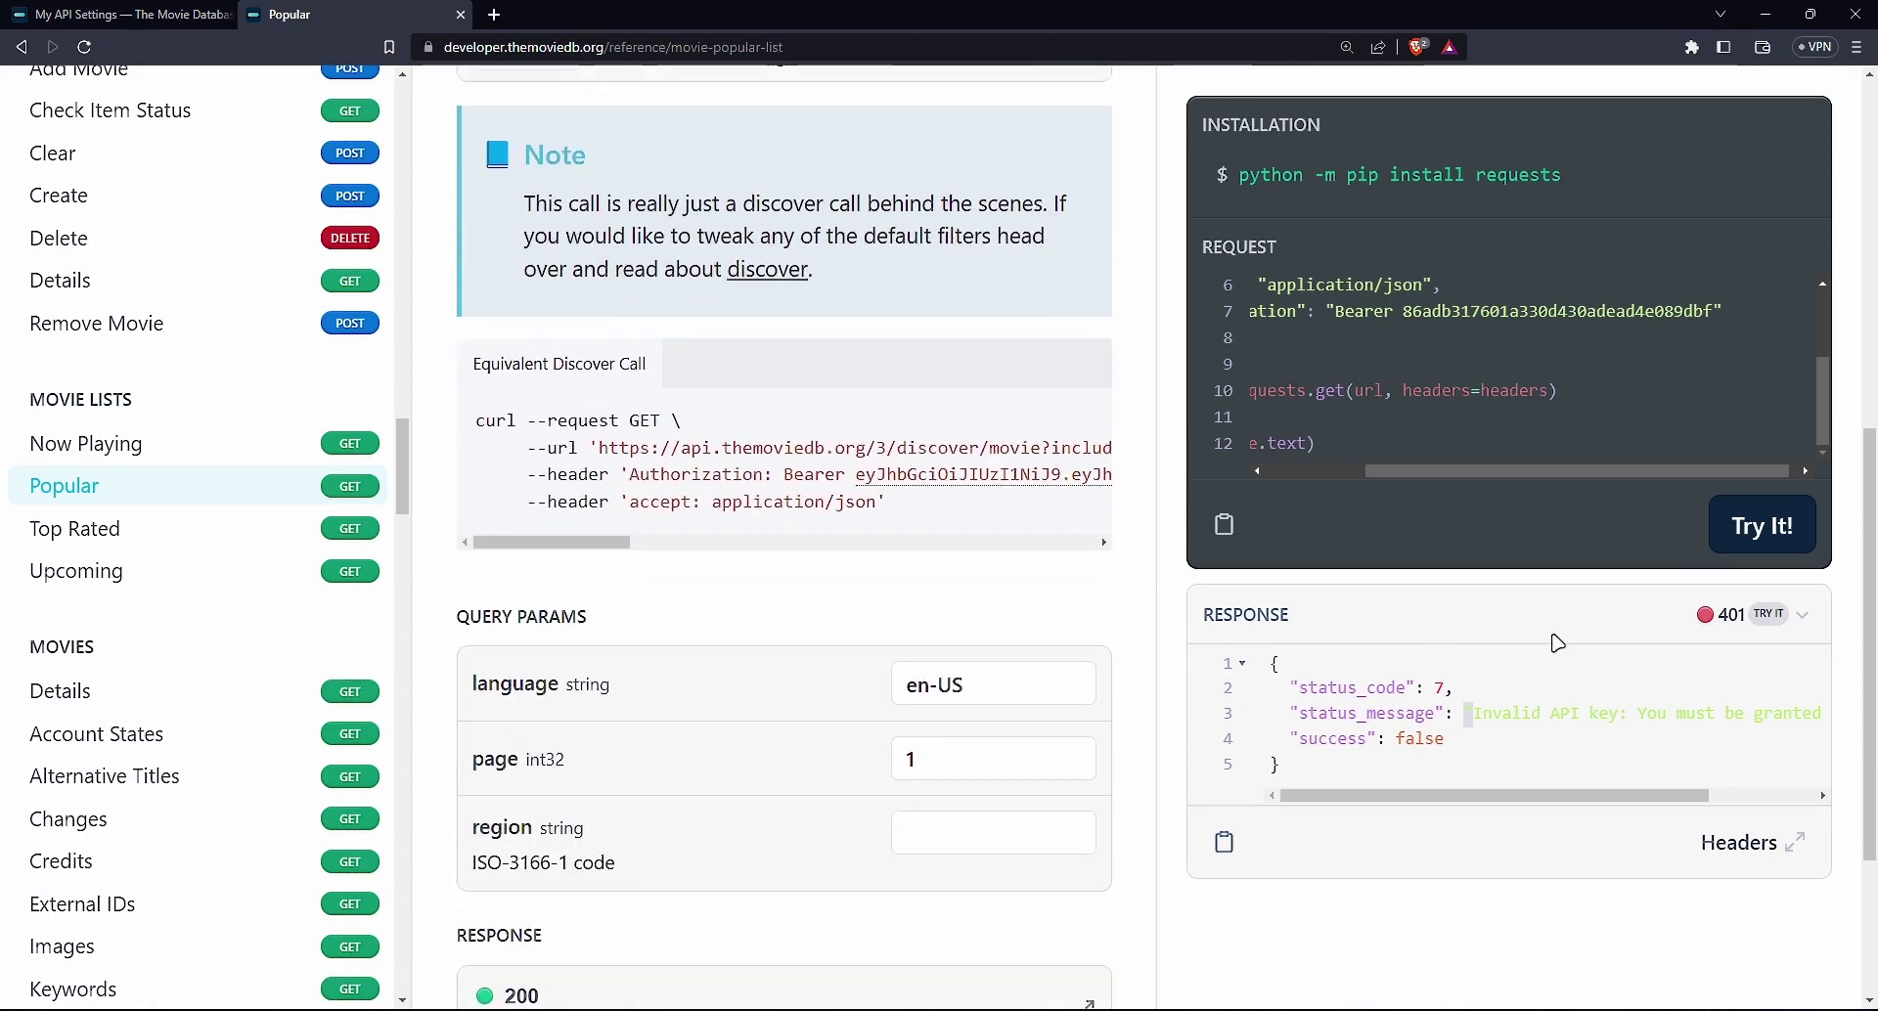
scroll(1557, 642, up, 5)
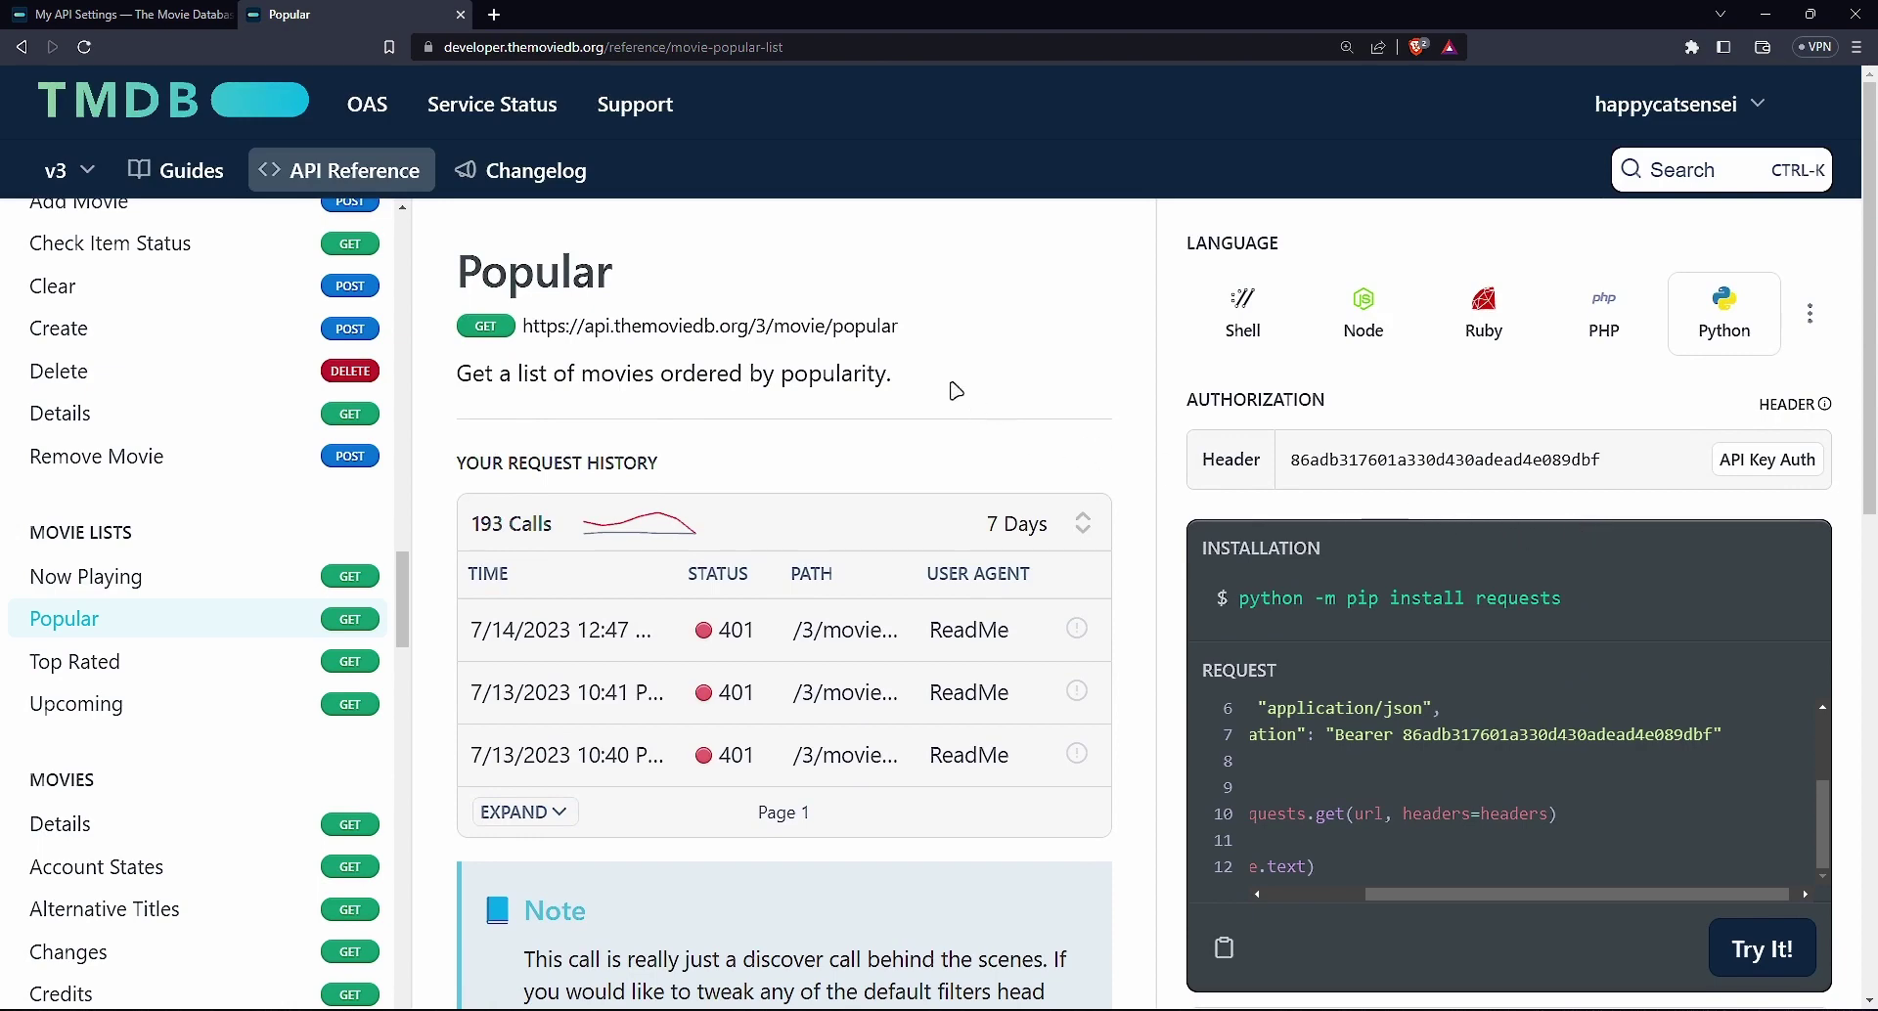
drag(905, 327, 523, 333)
key(ctrl+c)
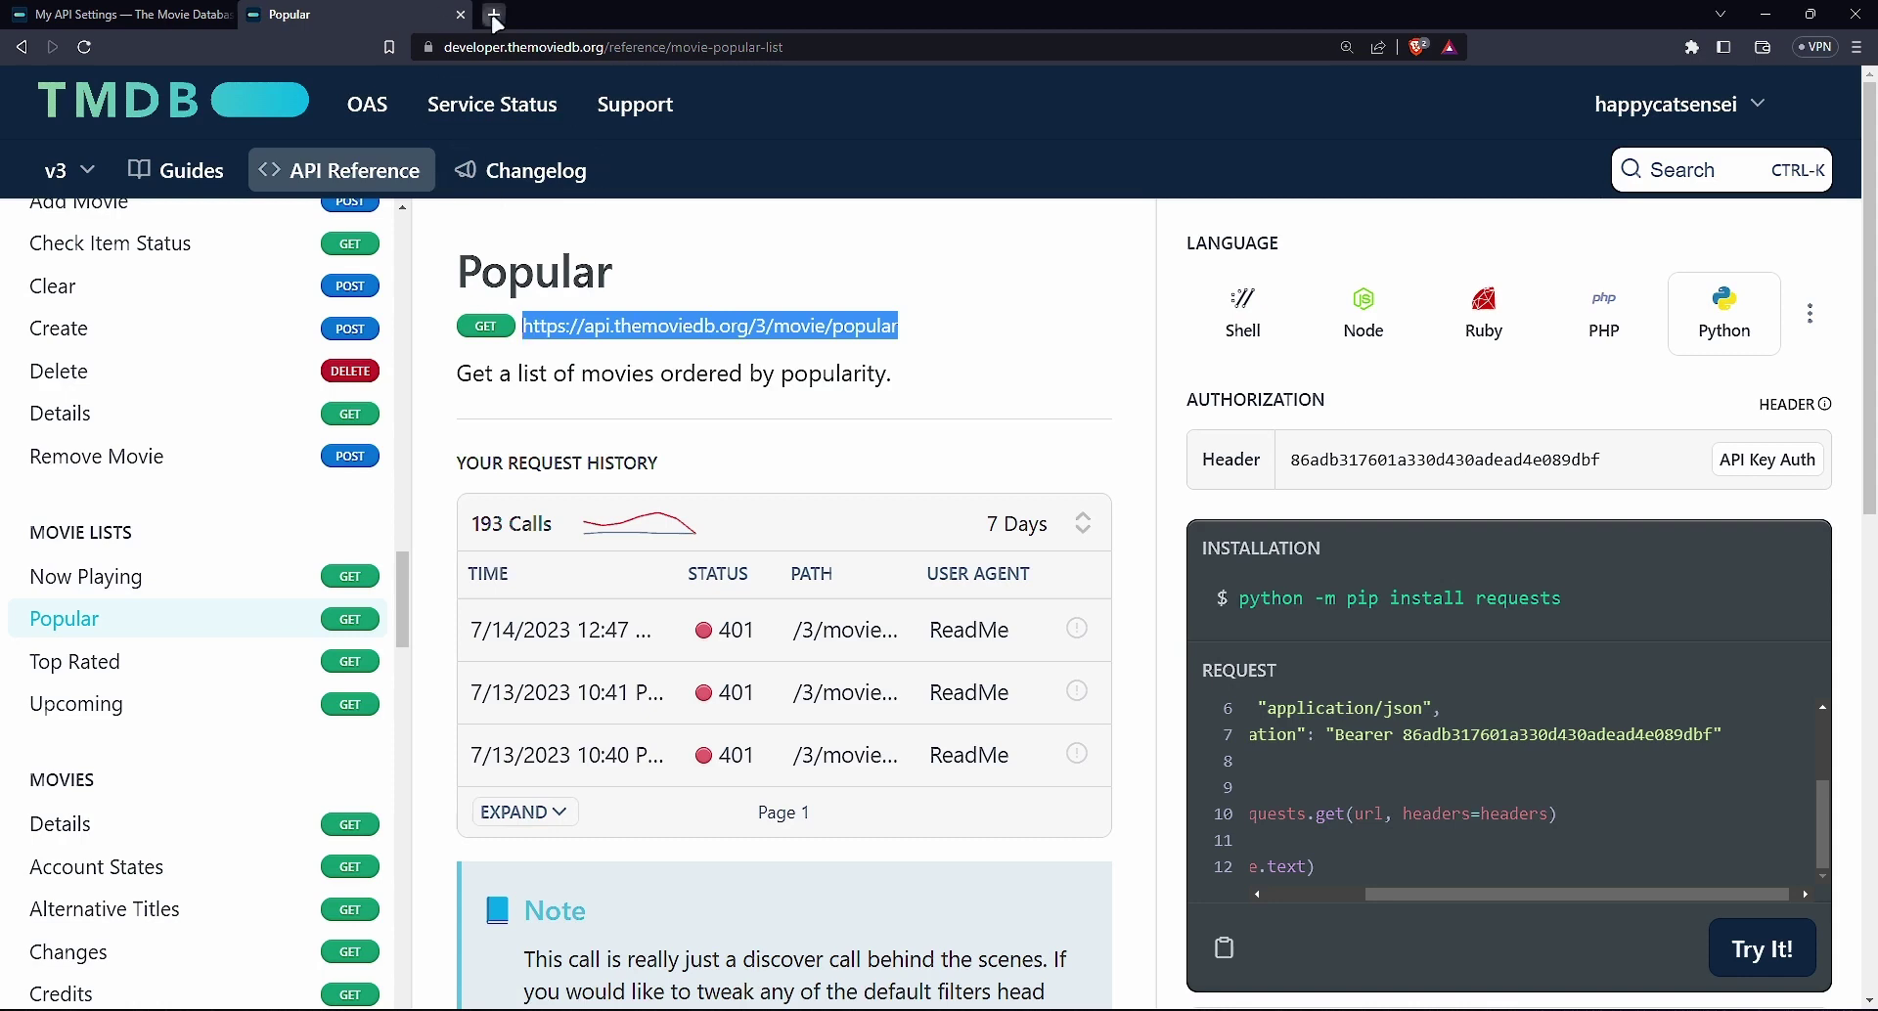
click(493, 15)
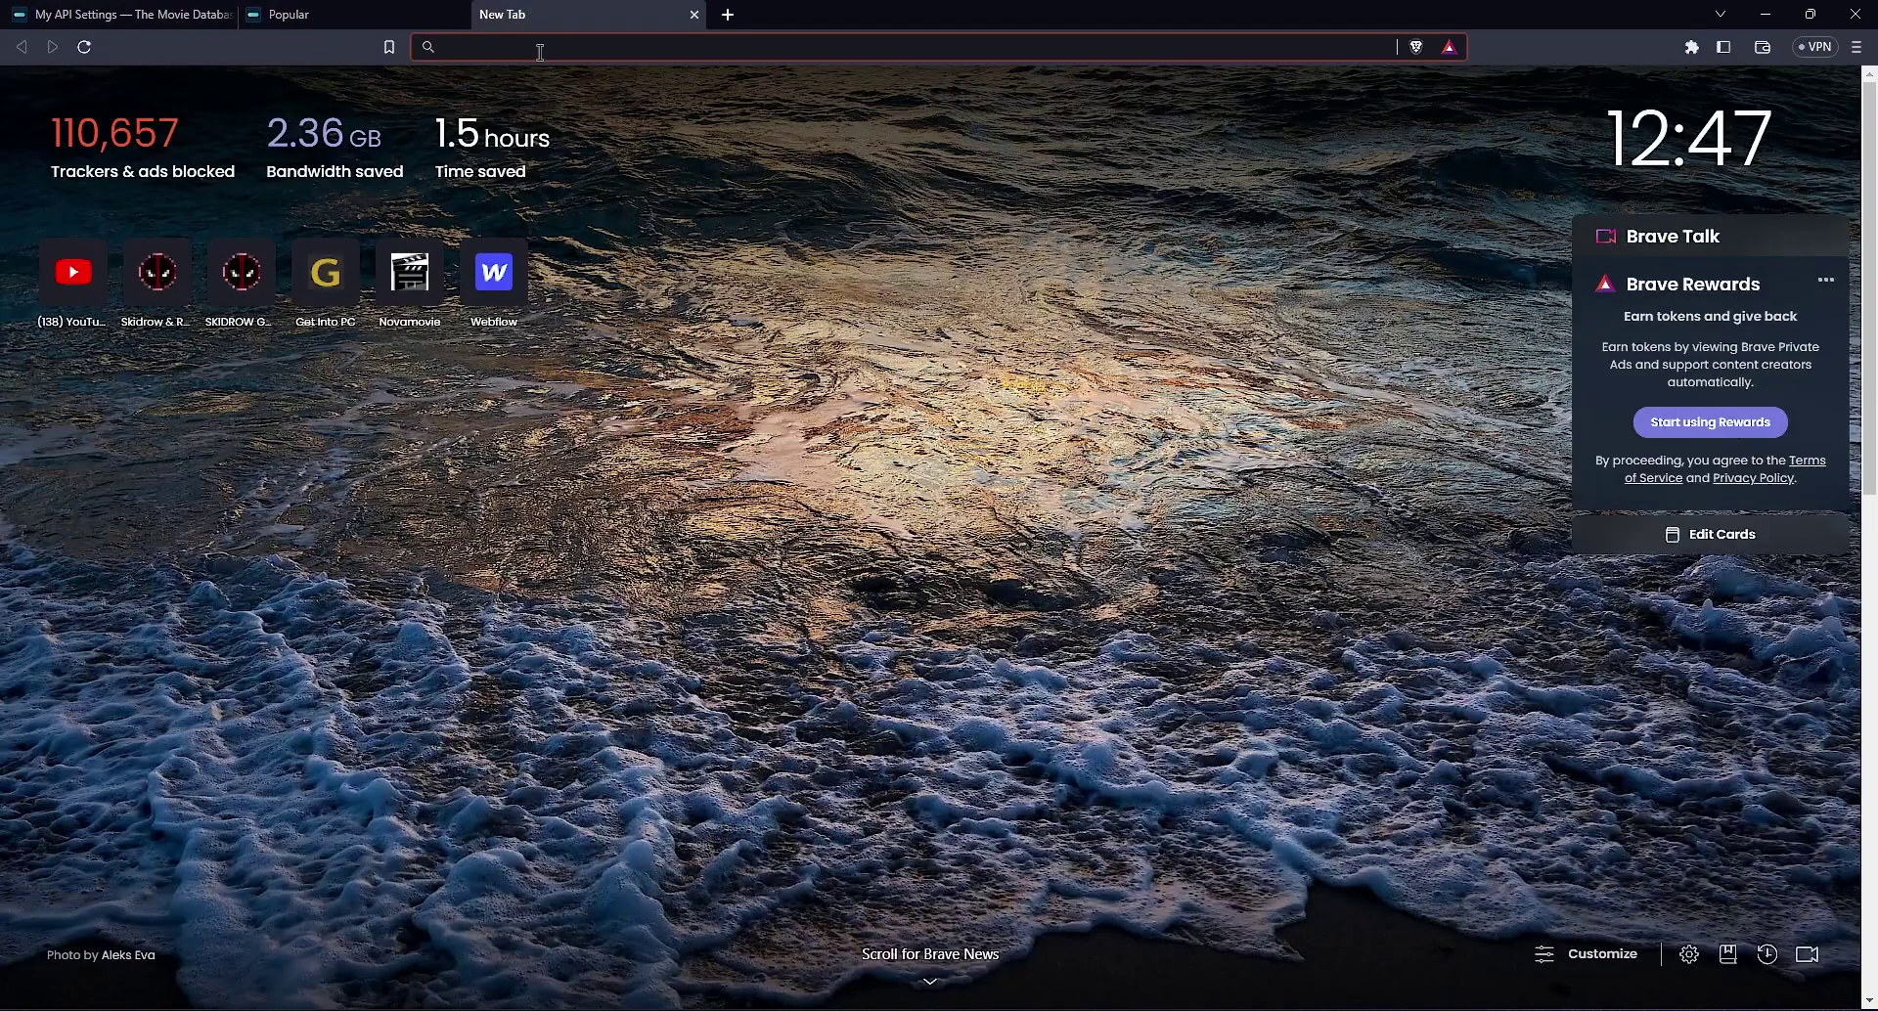
key(ctrl+v)
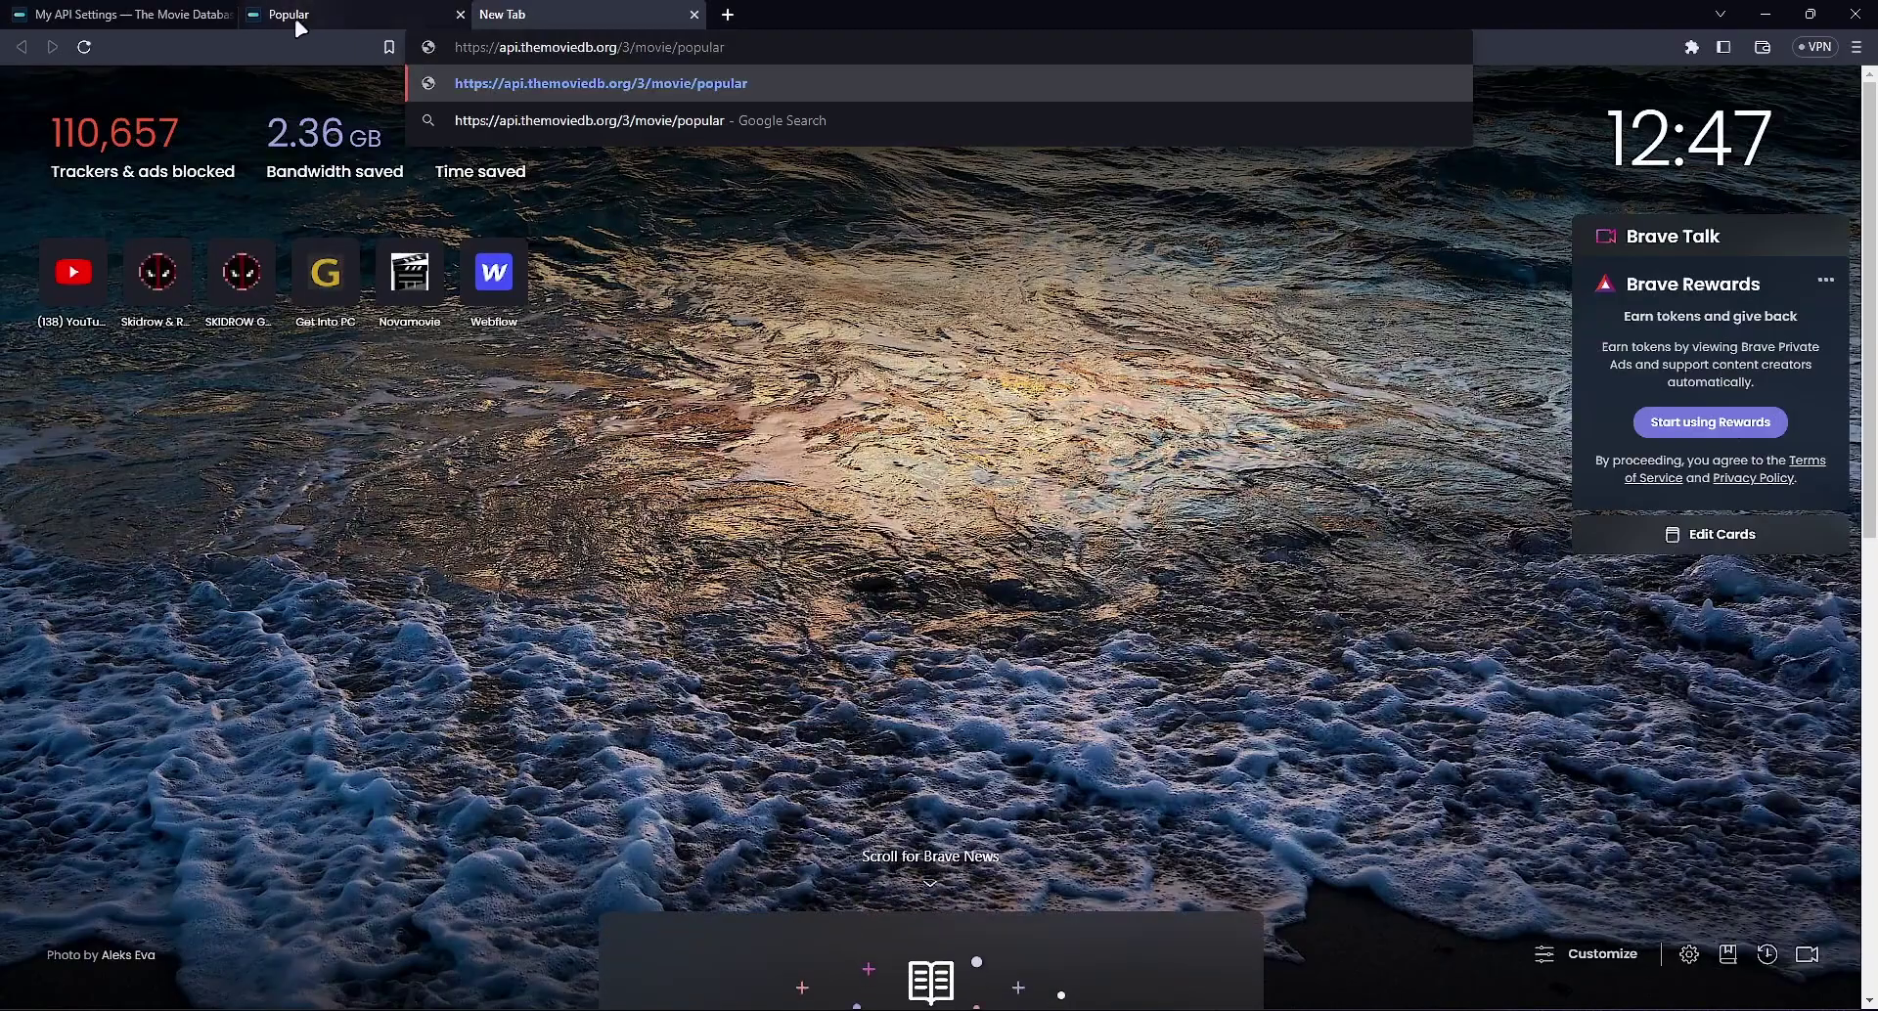
Copy the API key from the Popular endpoint's authorization header and return to the tab holding the endpoint URL
click(296, 14)
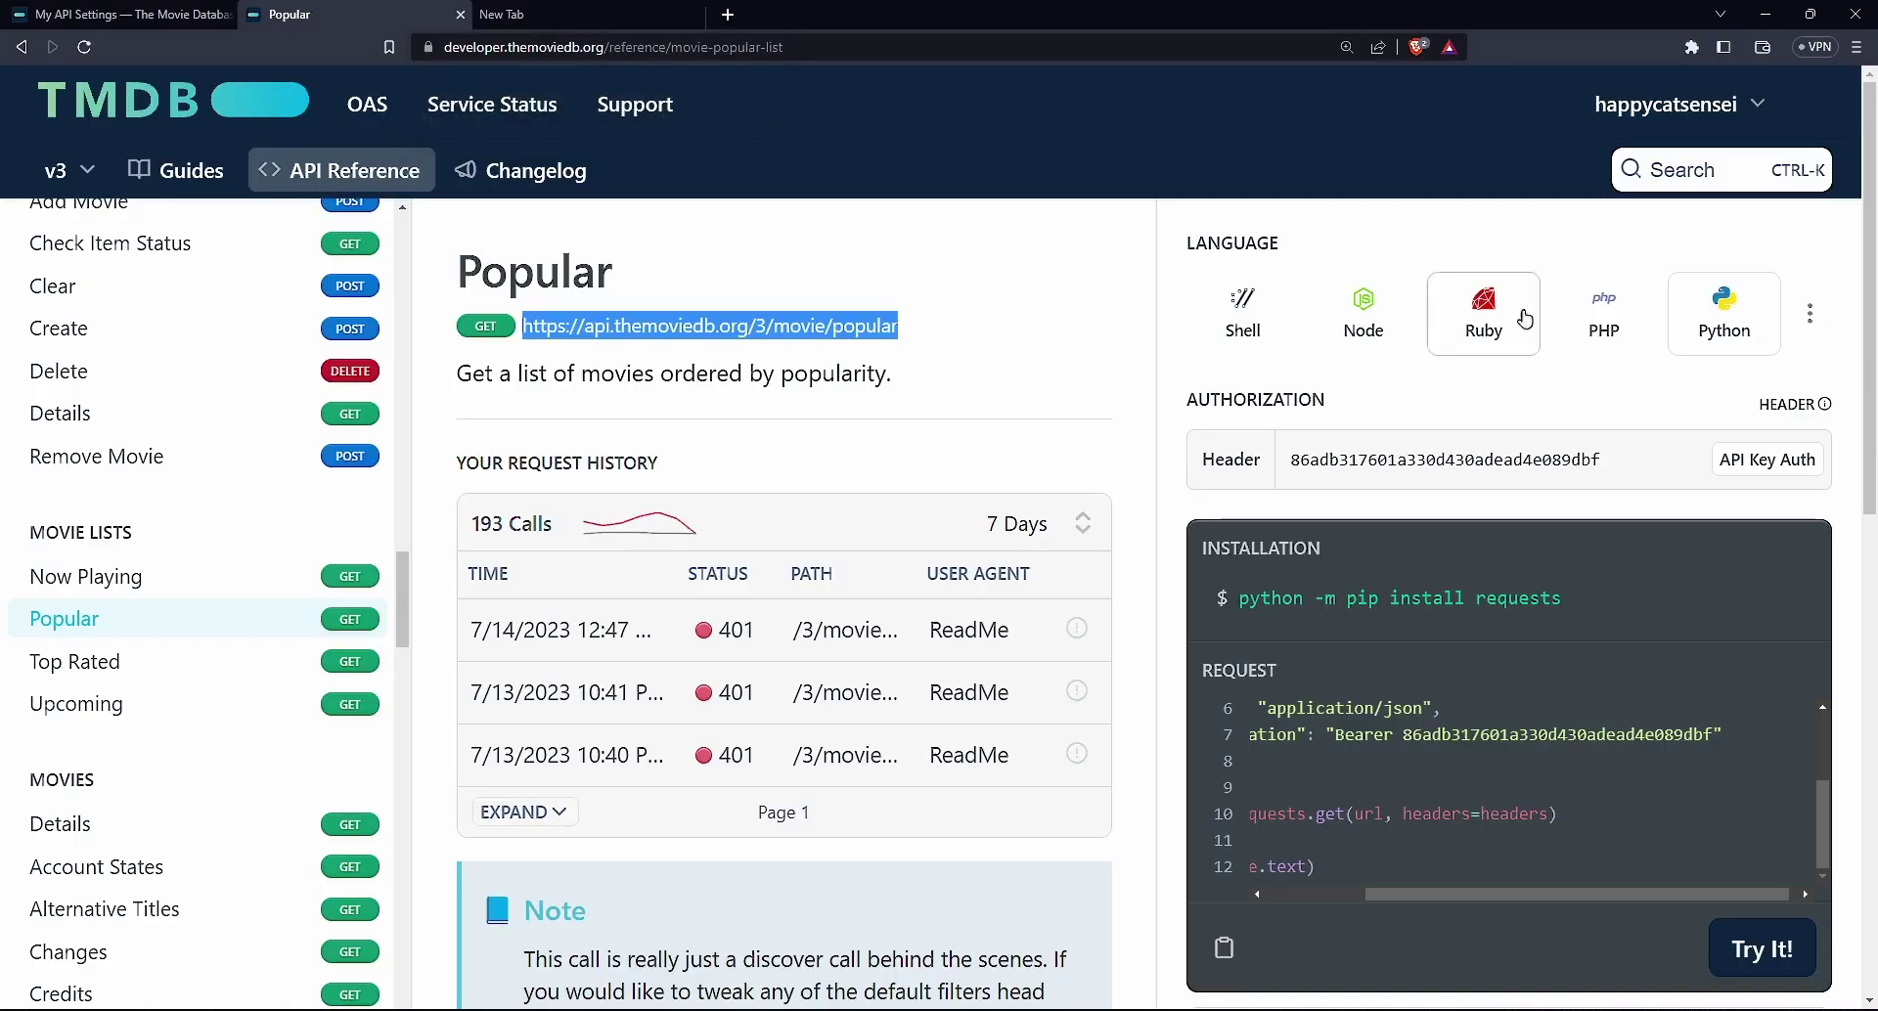
drag(1600, 460, 1282, 465)
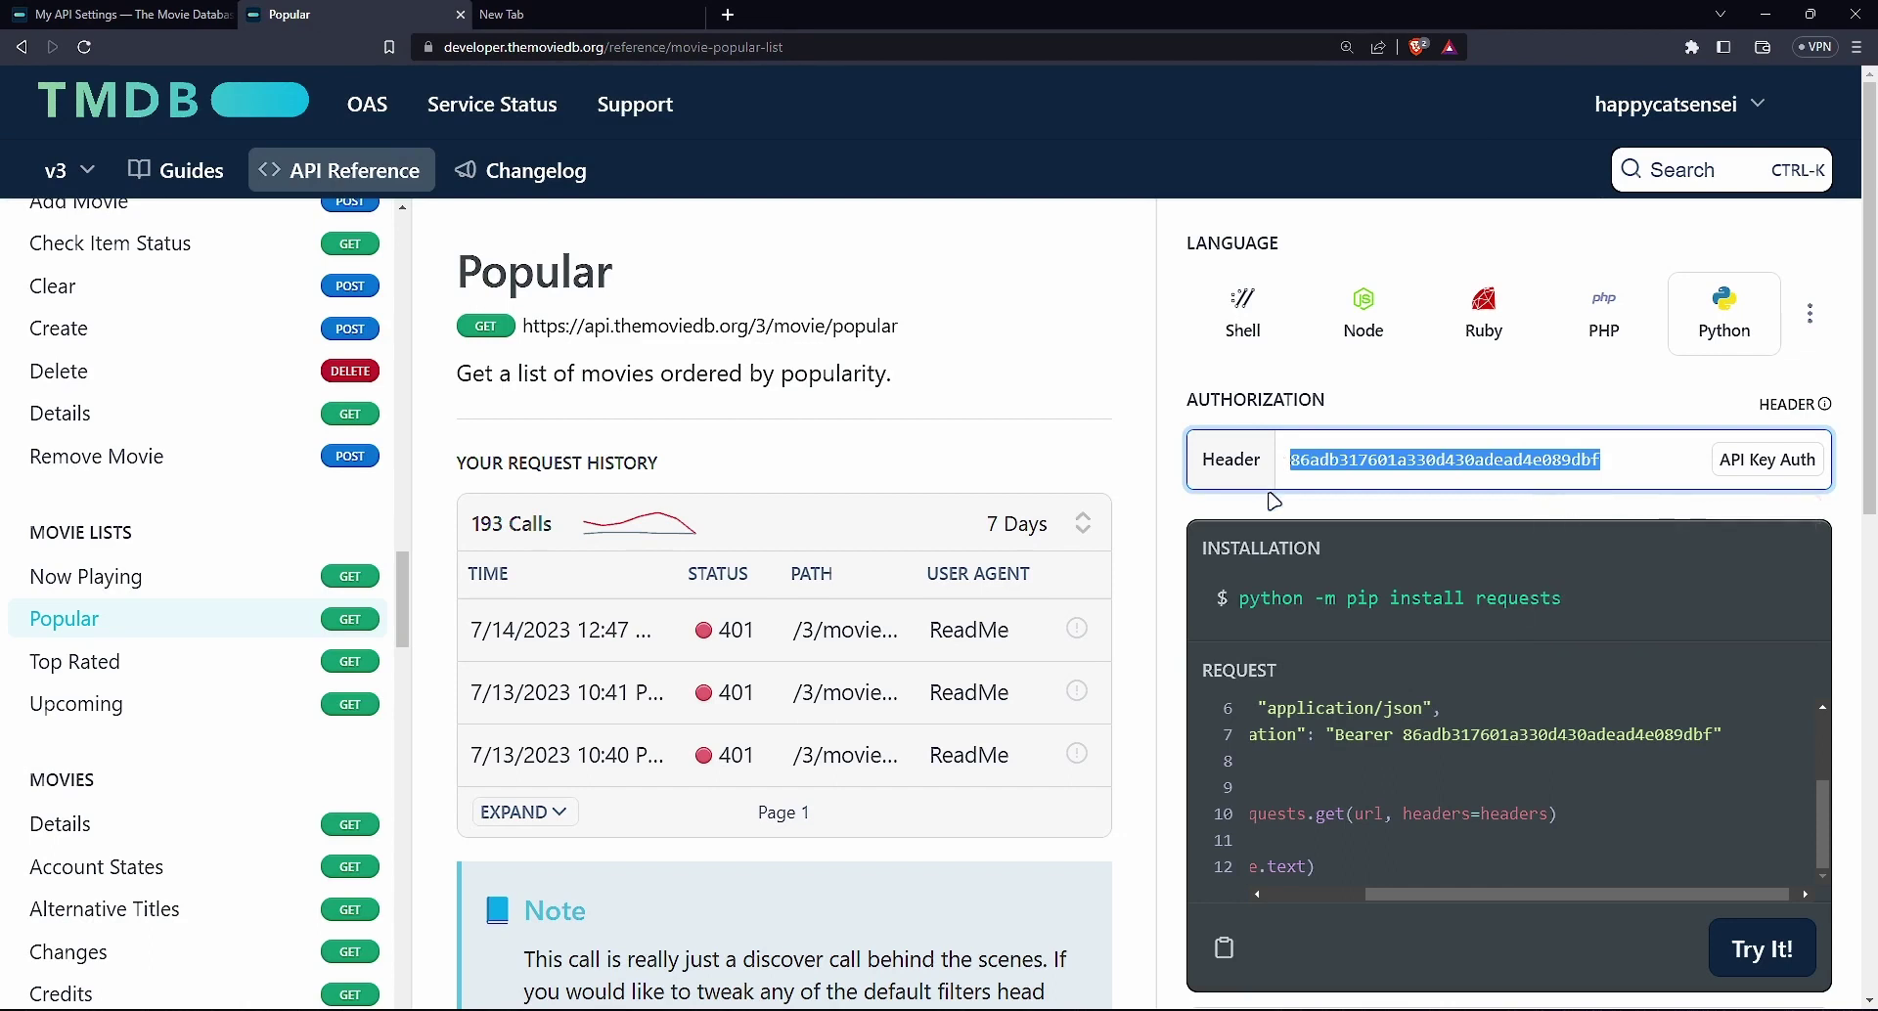
click(135, 14)
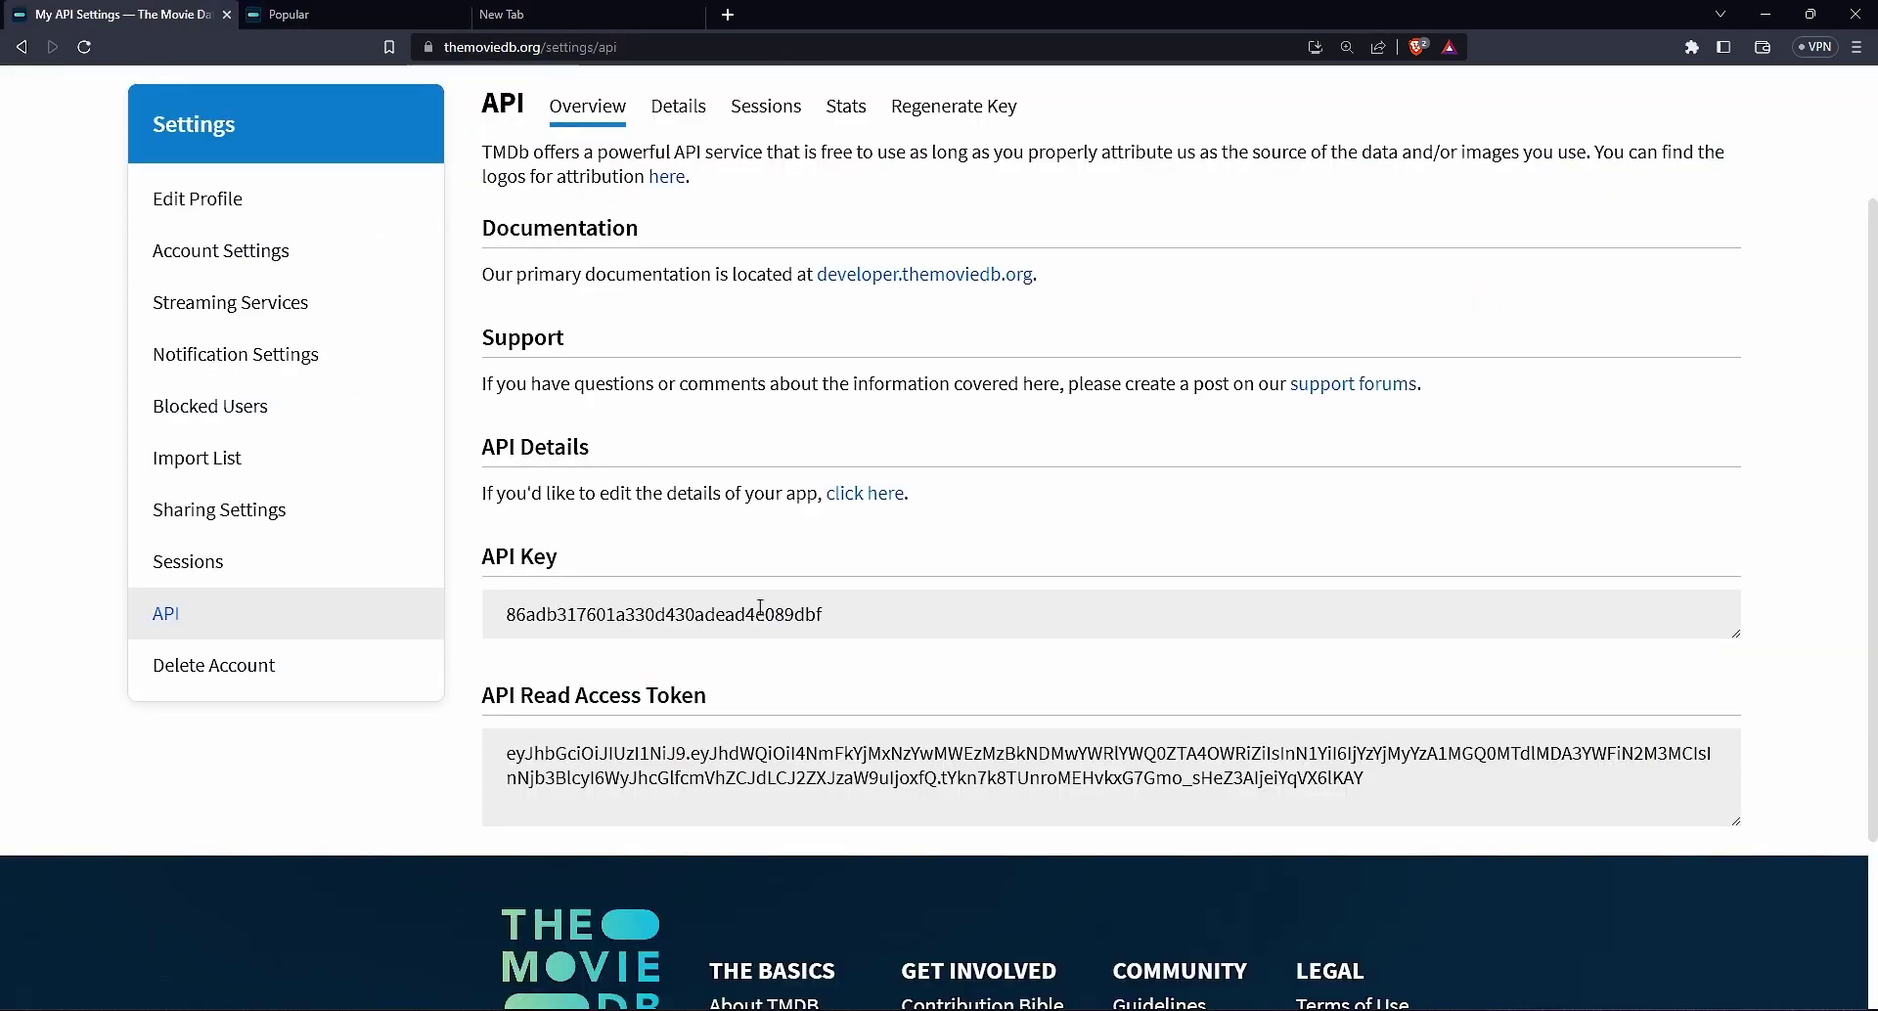
click(544, 12)
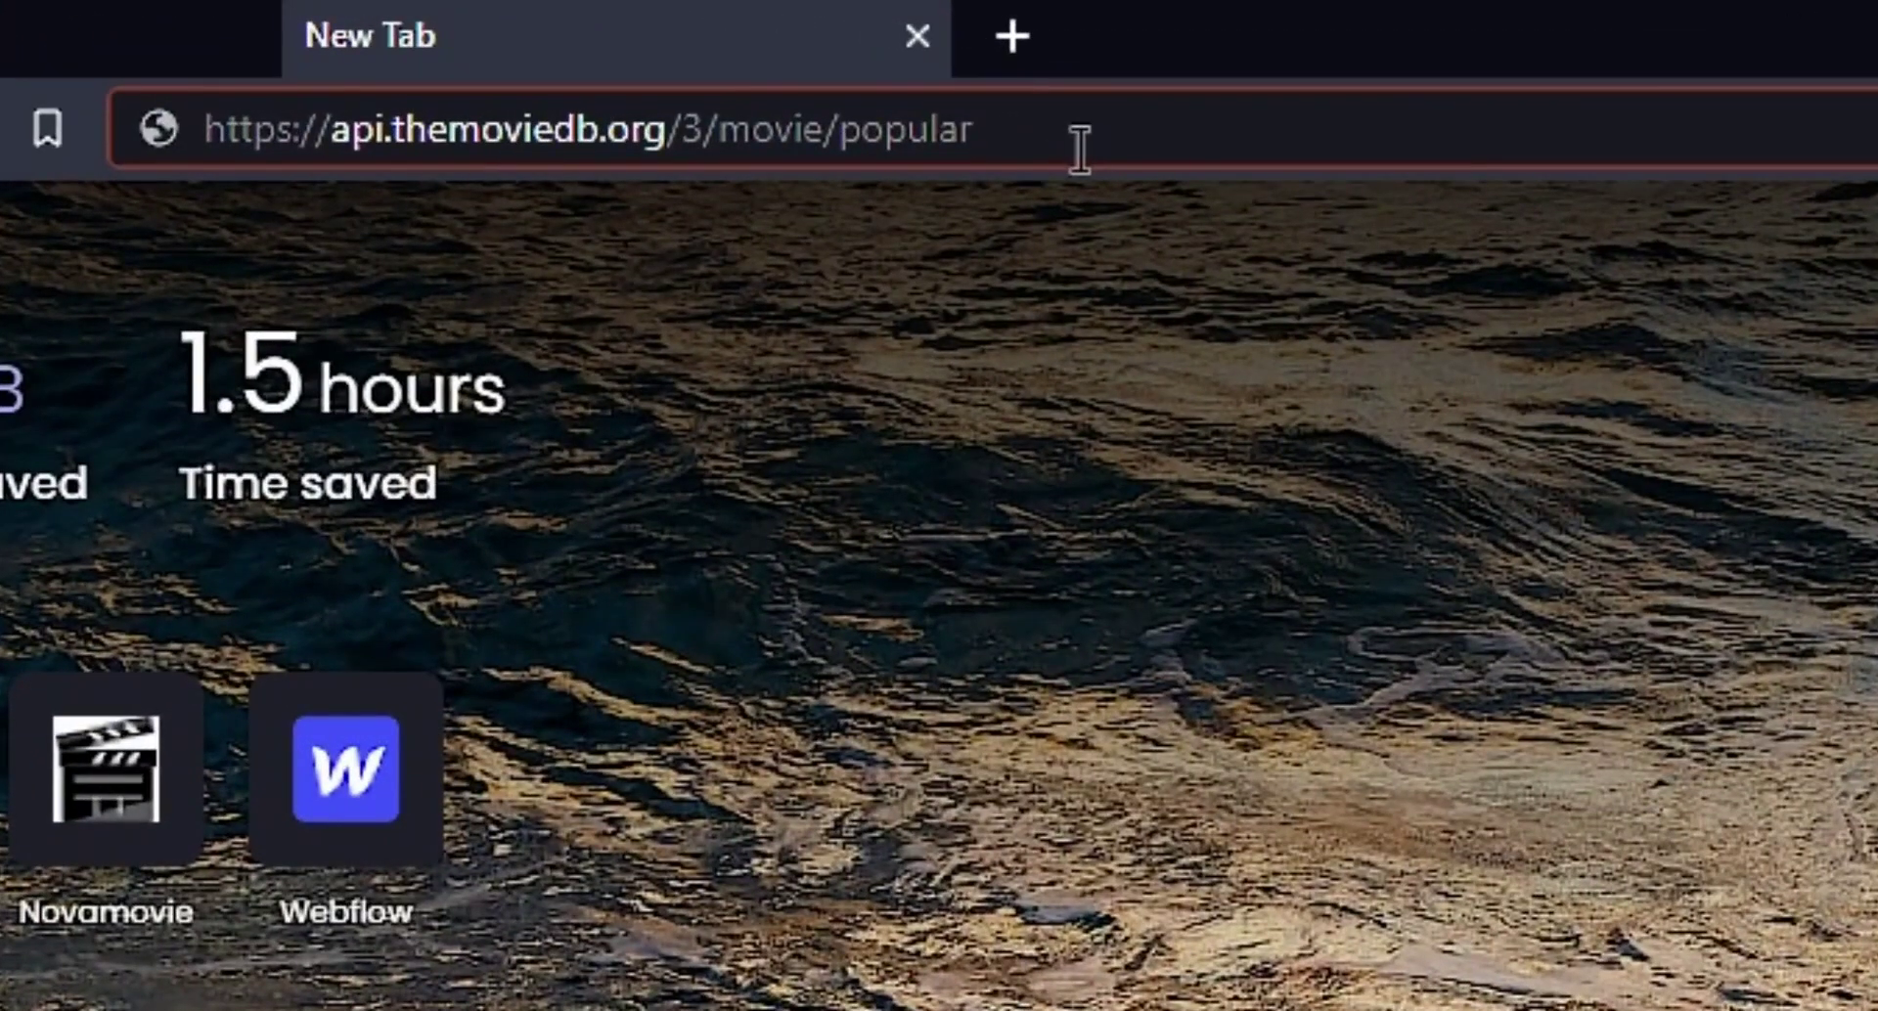
Append ?api_key= and the API key to the endpoint URL, load it and look over the JSON response
text(?)
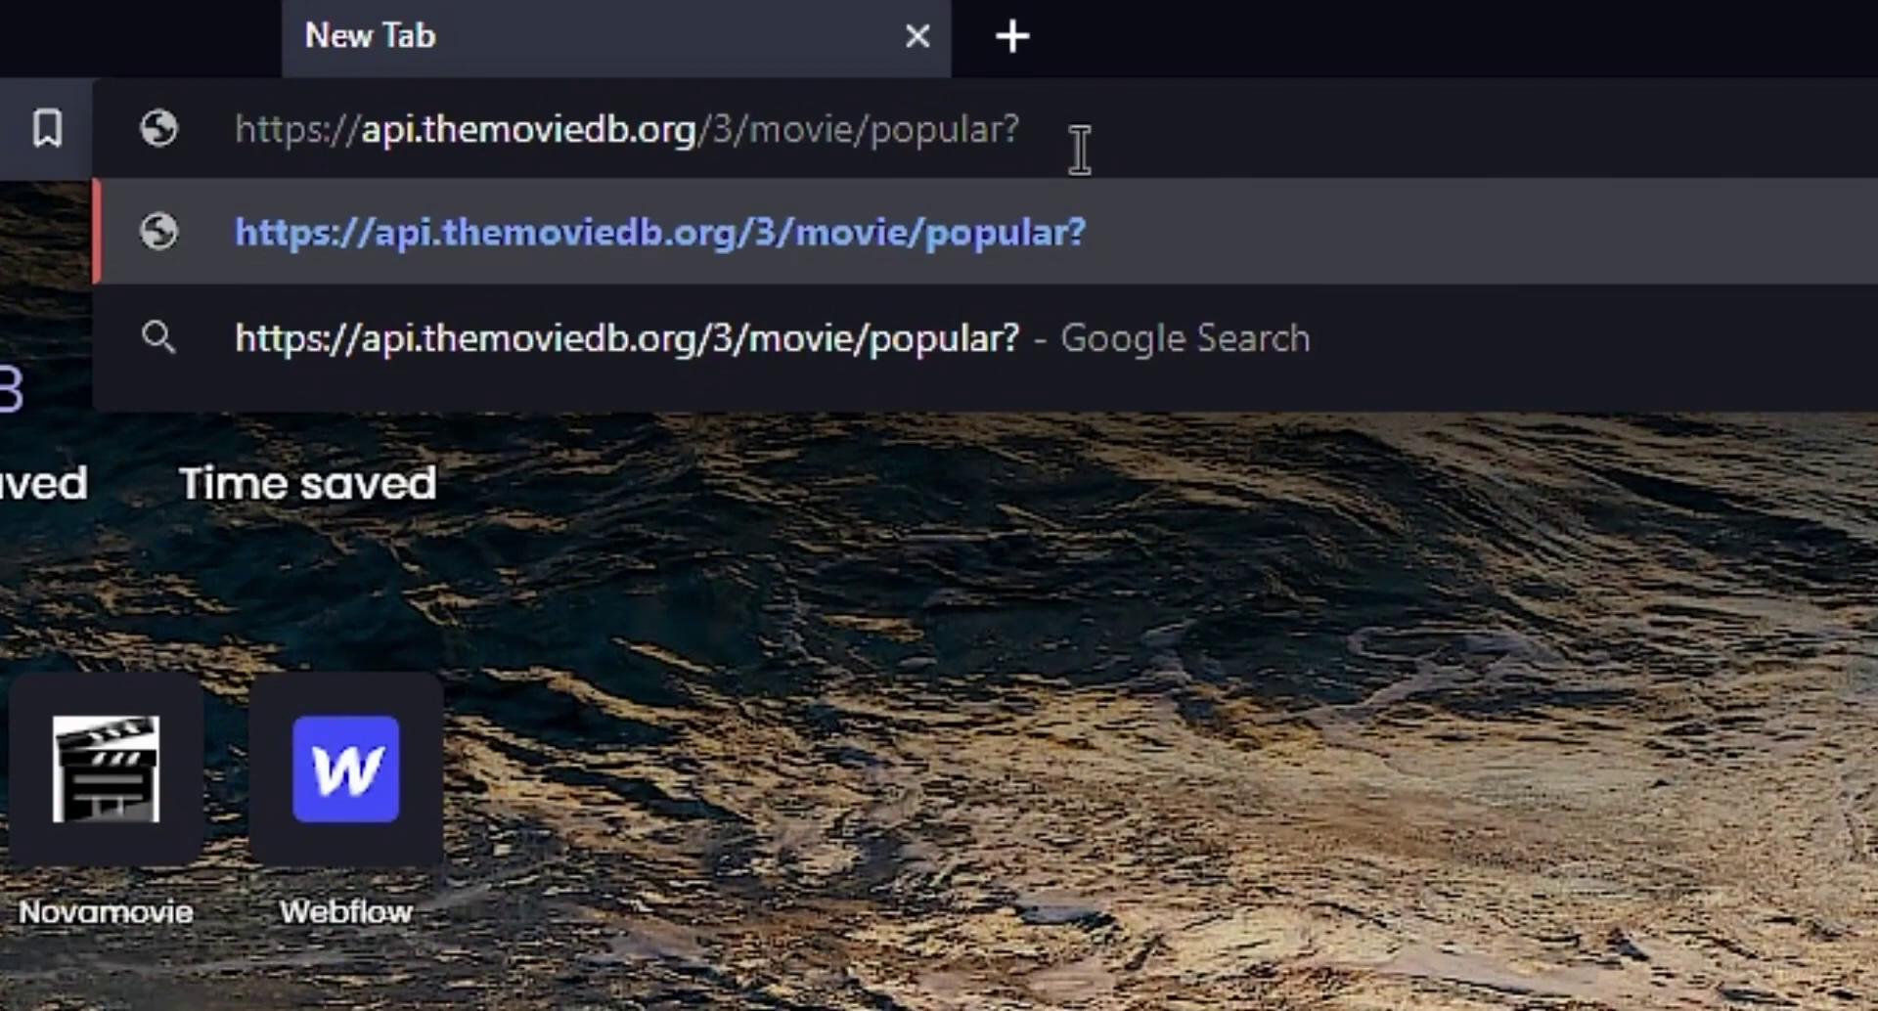
text(api_)
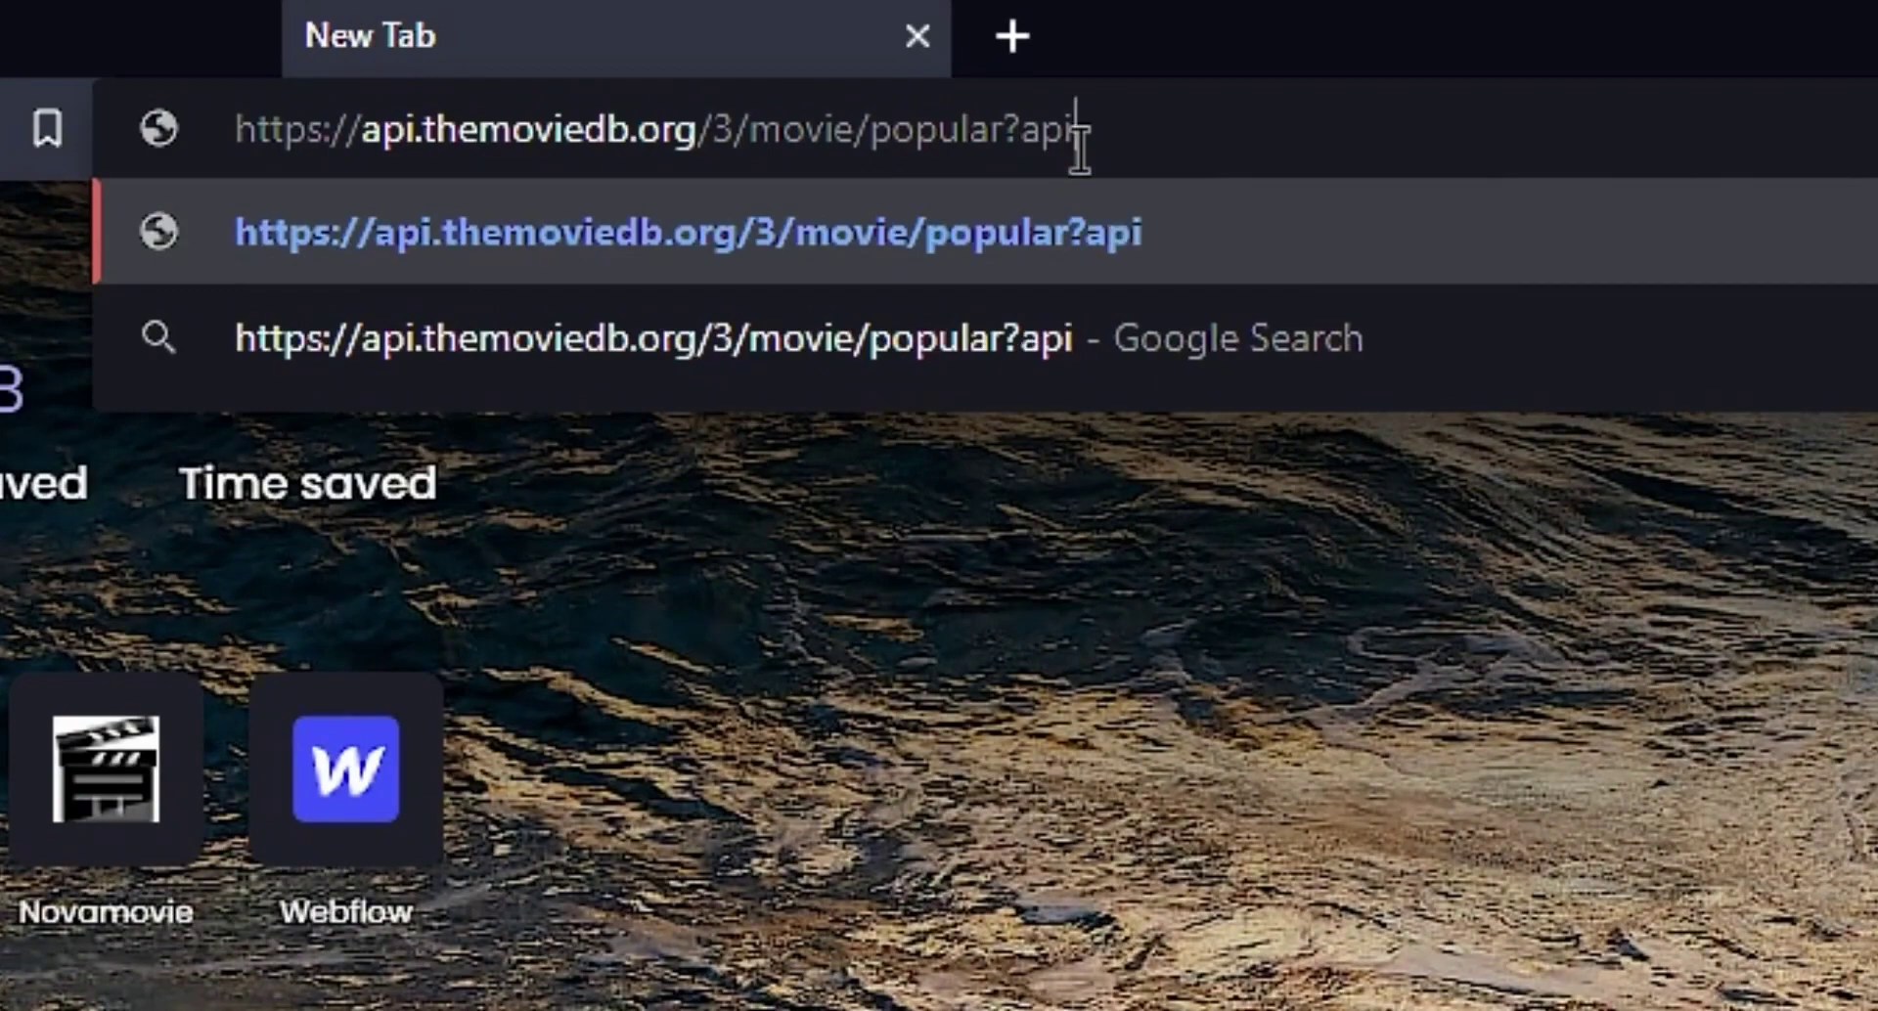
text(key=)
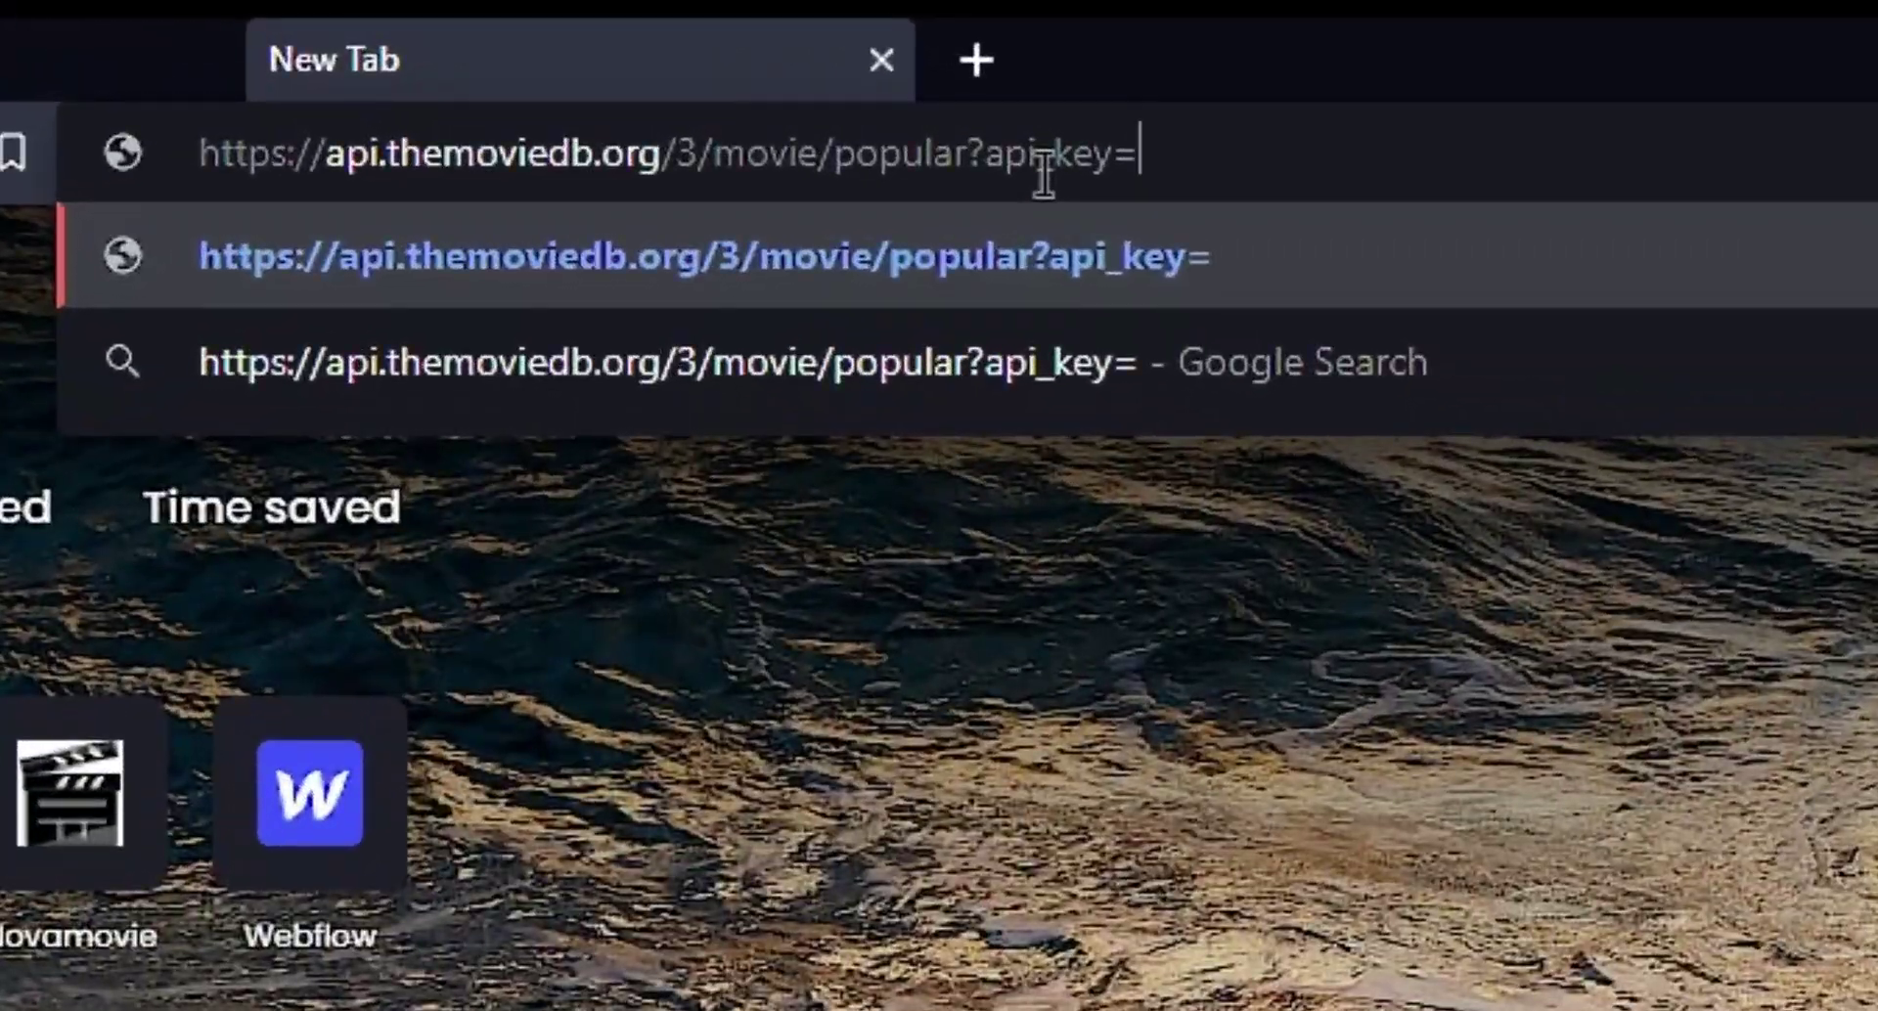
key(ctrl+v)
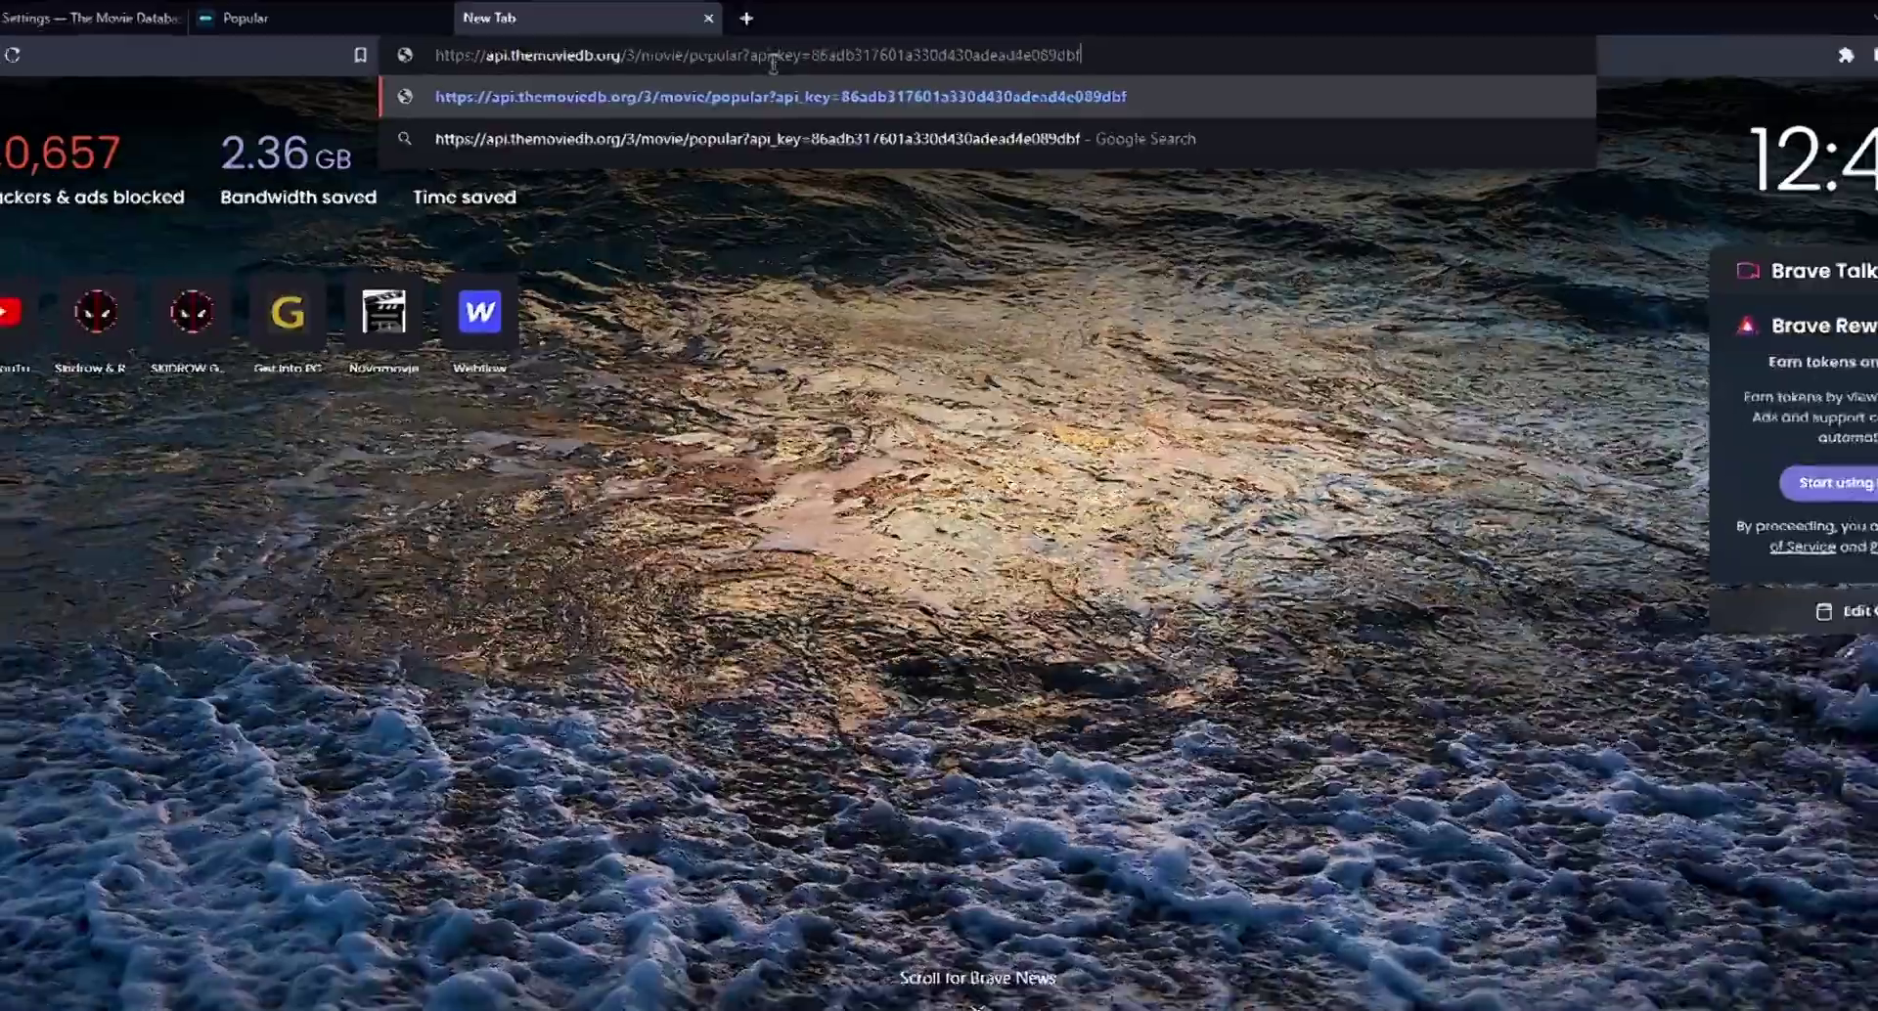
key(Return)
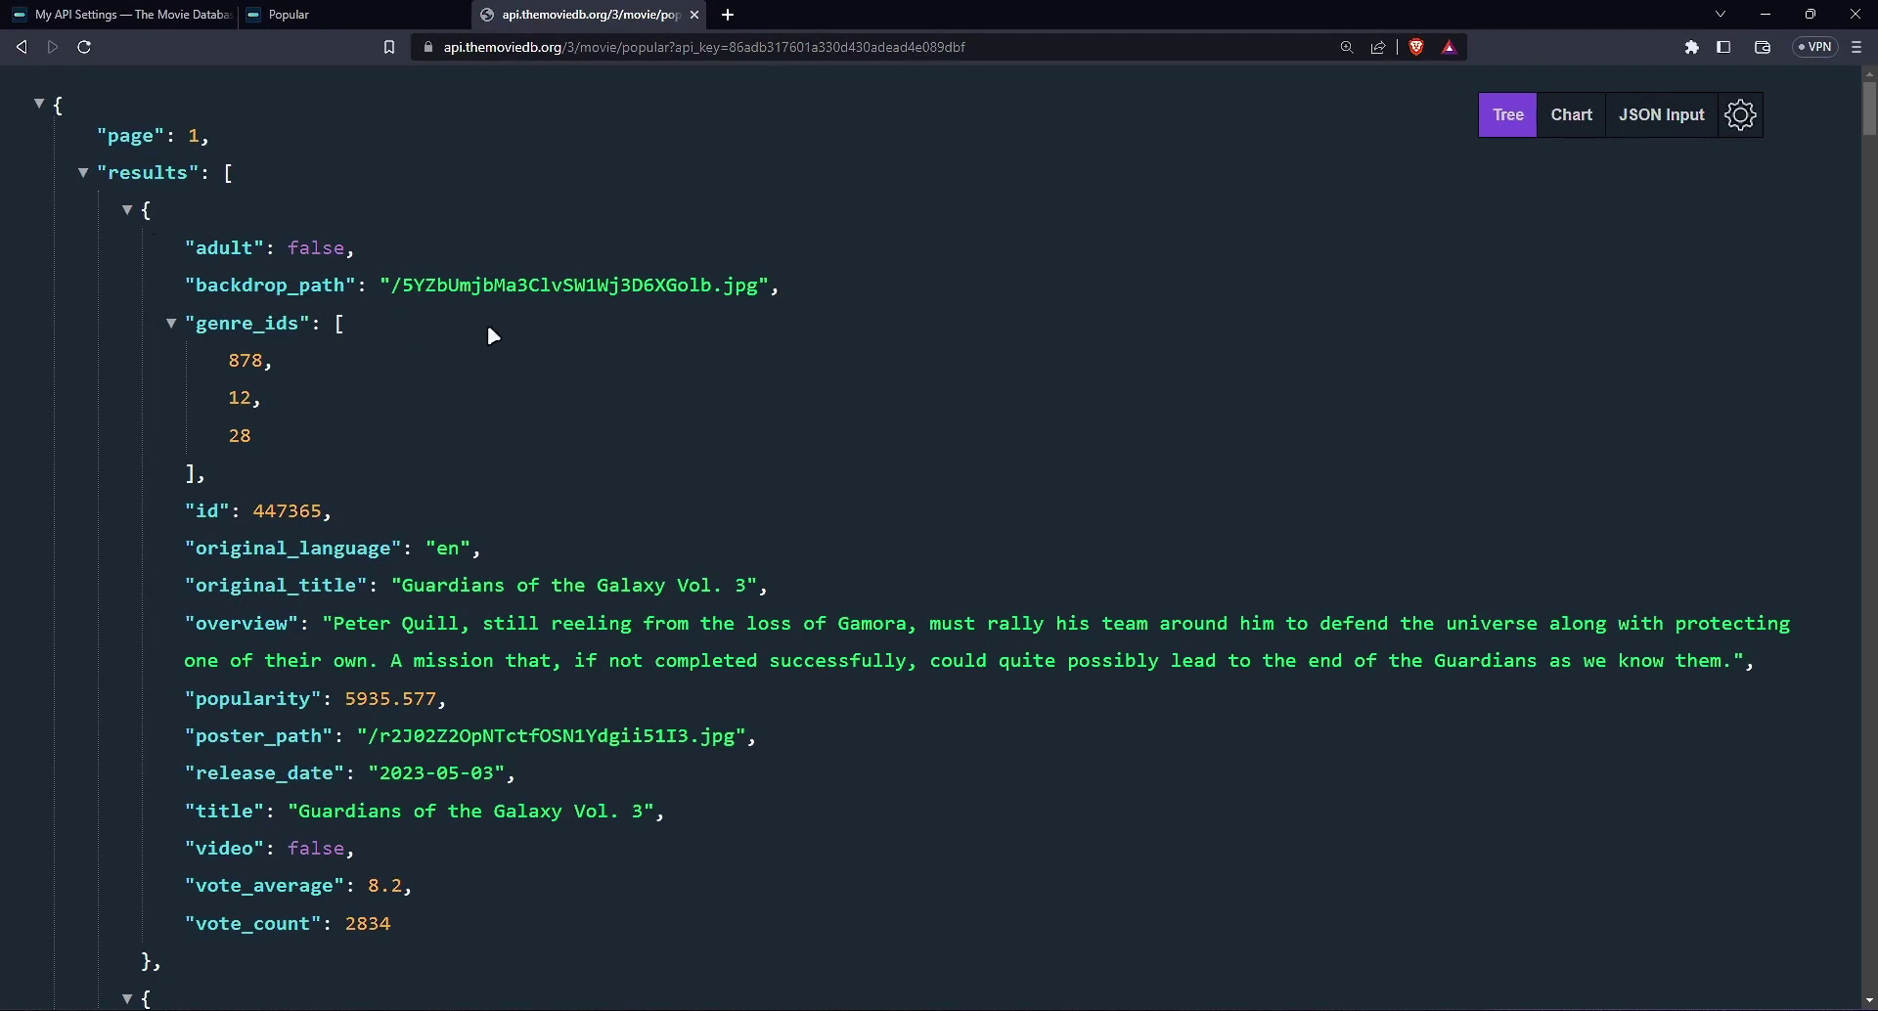
scroll(365, 455, down, 2)
scroll(367, 458, up, 2)
click(1690, 49)
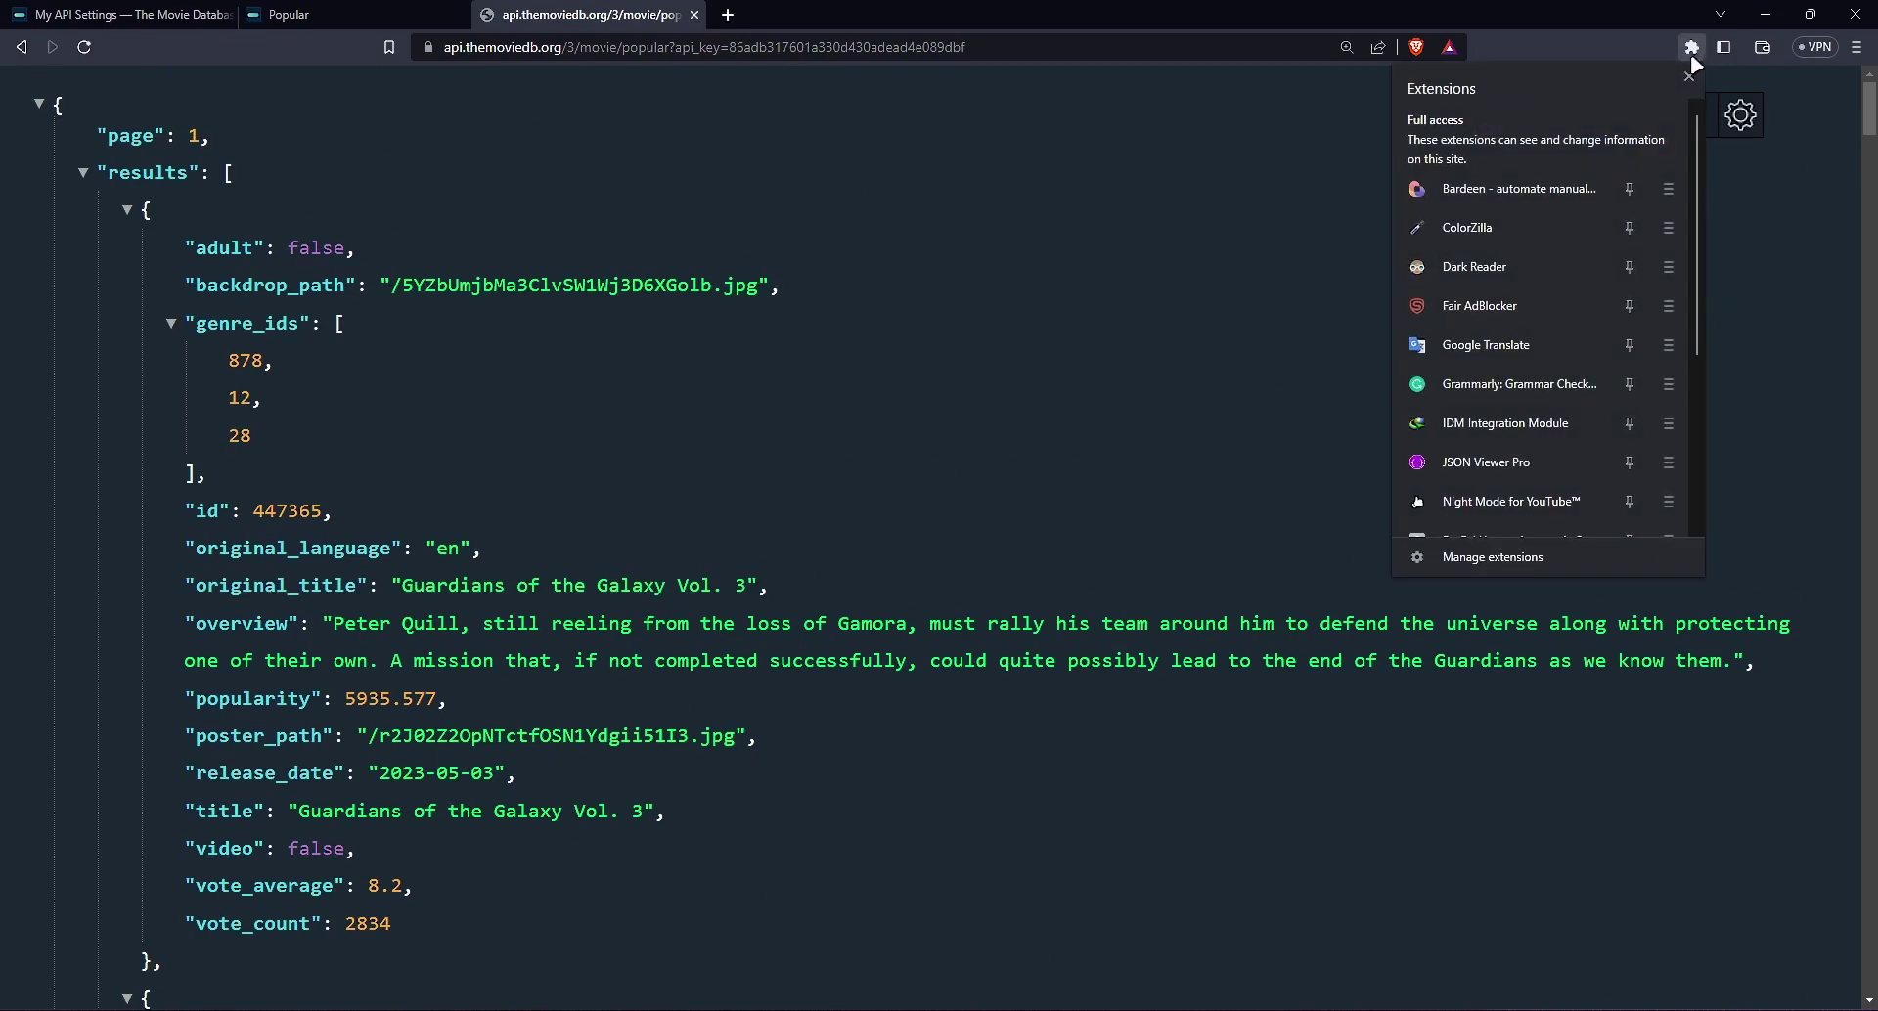
scroll(1448, 518, down, 1)
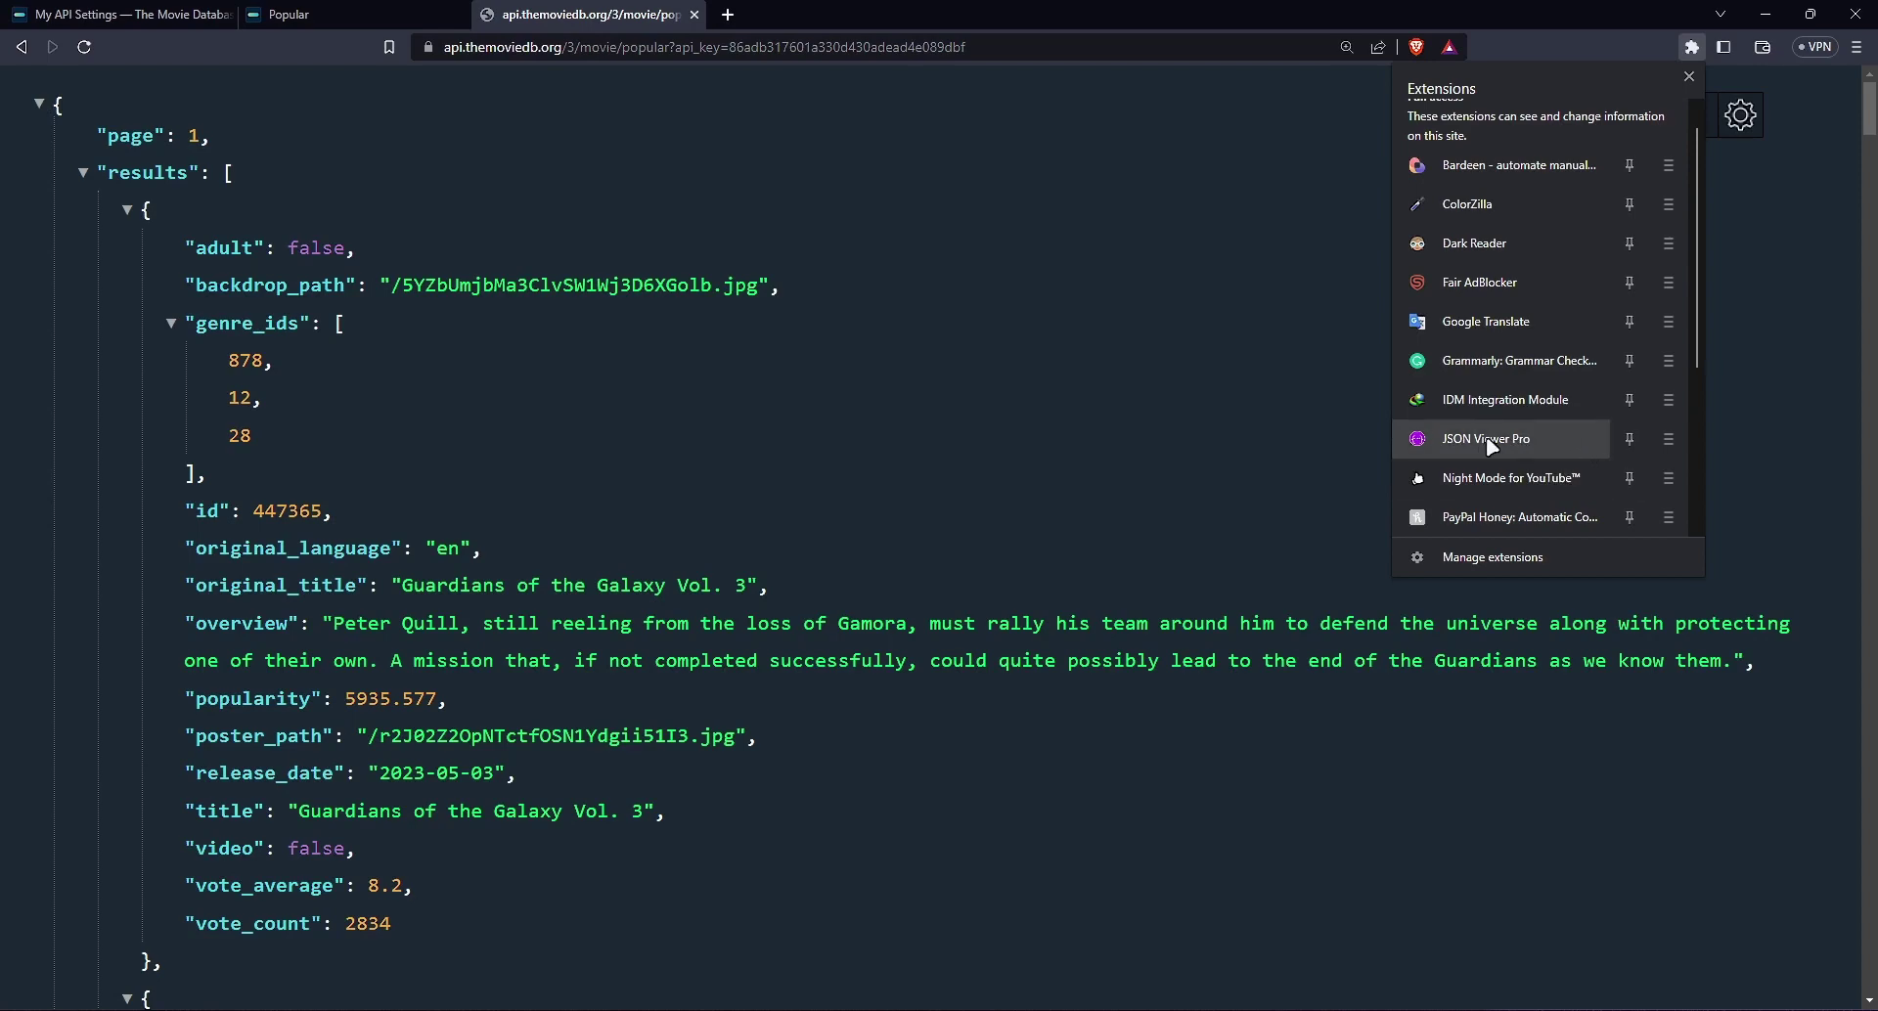
click(1565, 445)
click(927, 15)
Restrict JSON Viewer Pro's site access to when the extension is clicked, reload the page and look through the raw JSON
click(1690, 47)
click(1670, 461)
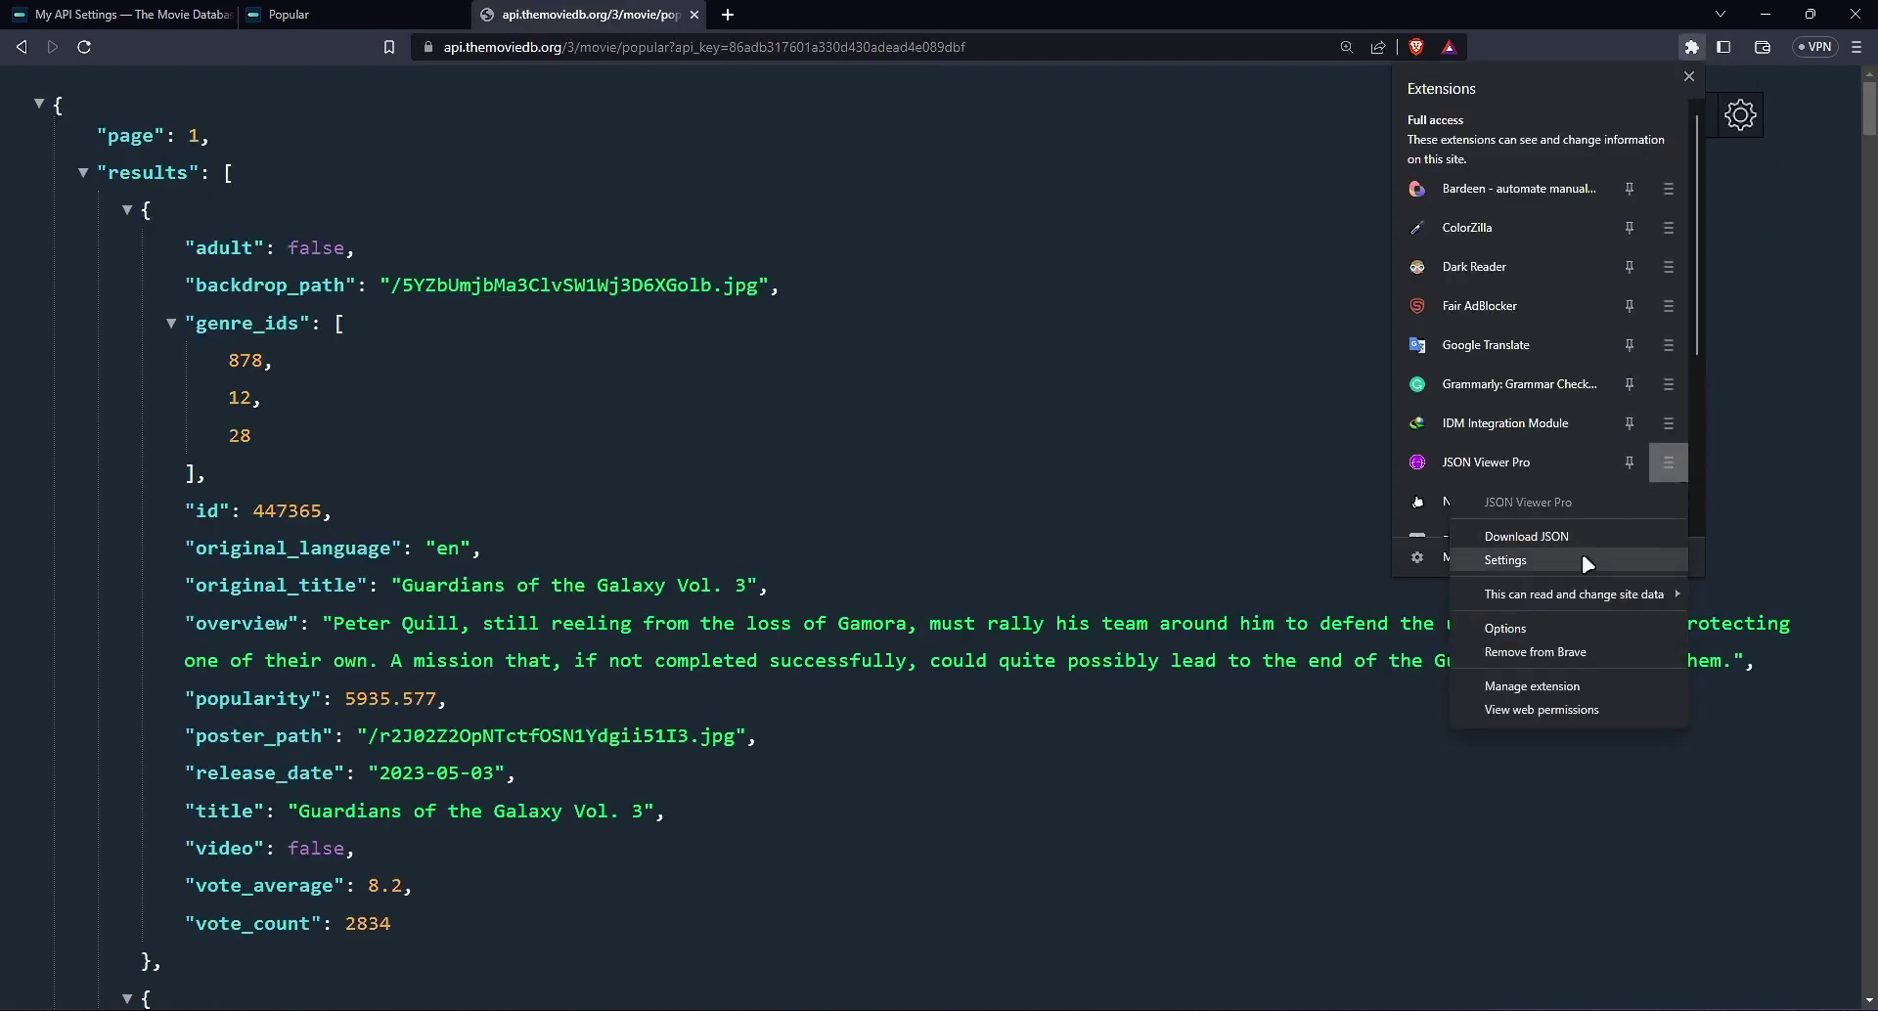
mouse_move(1603, 594)
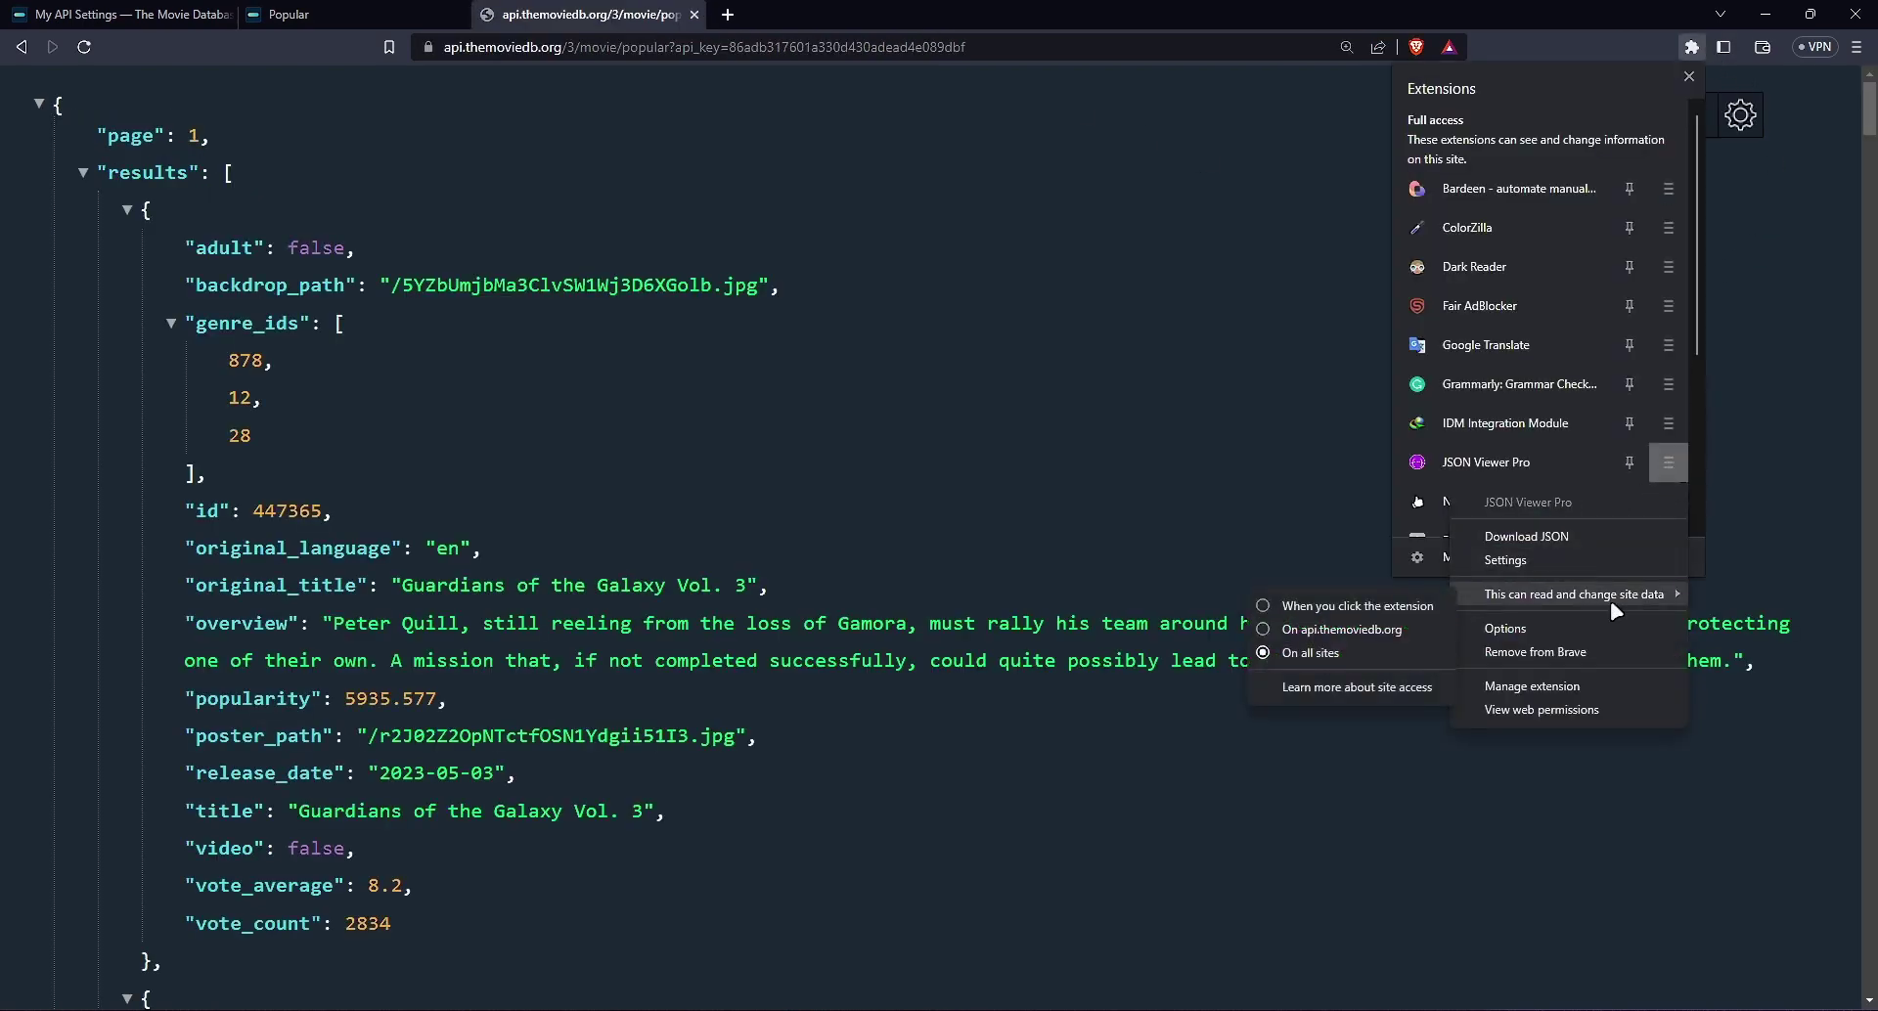
click(1430, 605)
click(1618, 157)
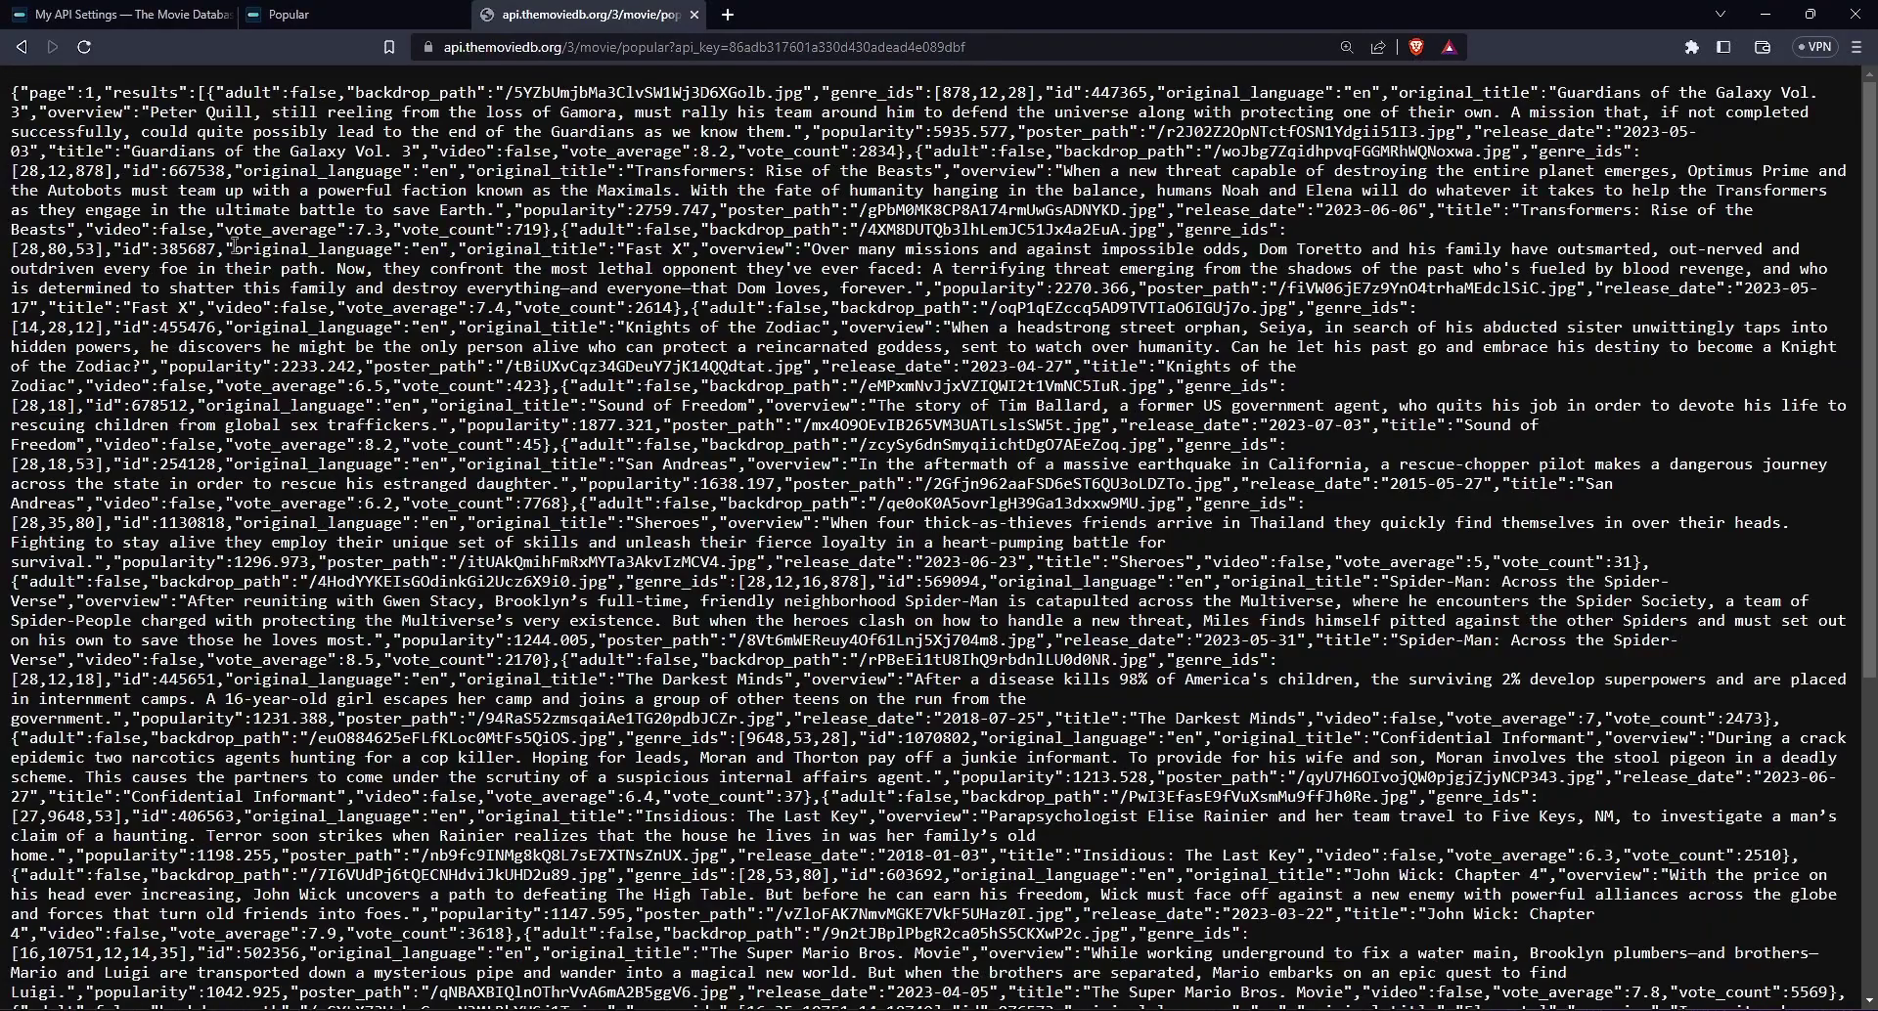
scroll(235, 245, down, 5)
scroll(110, 221, up, 5)
Allow JSON Viewer Pro to read and change site data on all sites and reload the page
click(1691, 47)
scroll(1559, 273, down, 3)
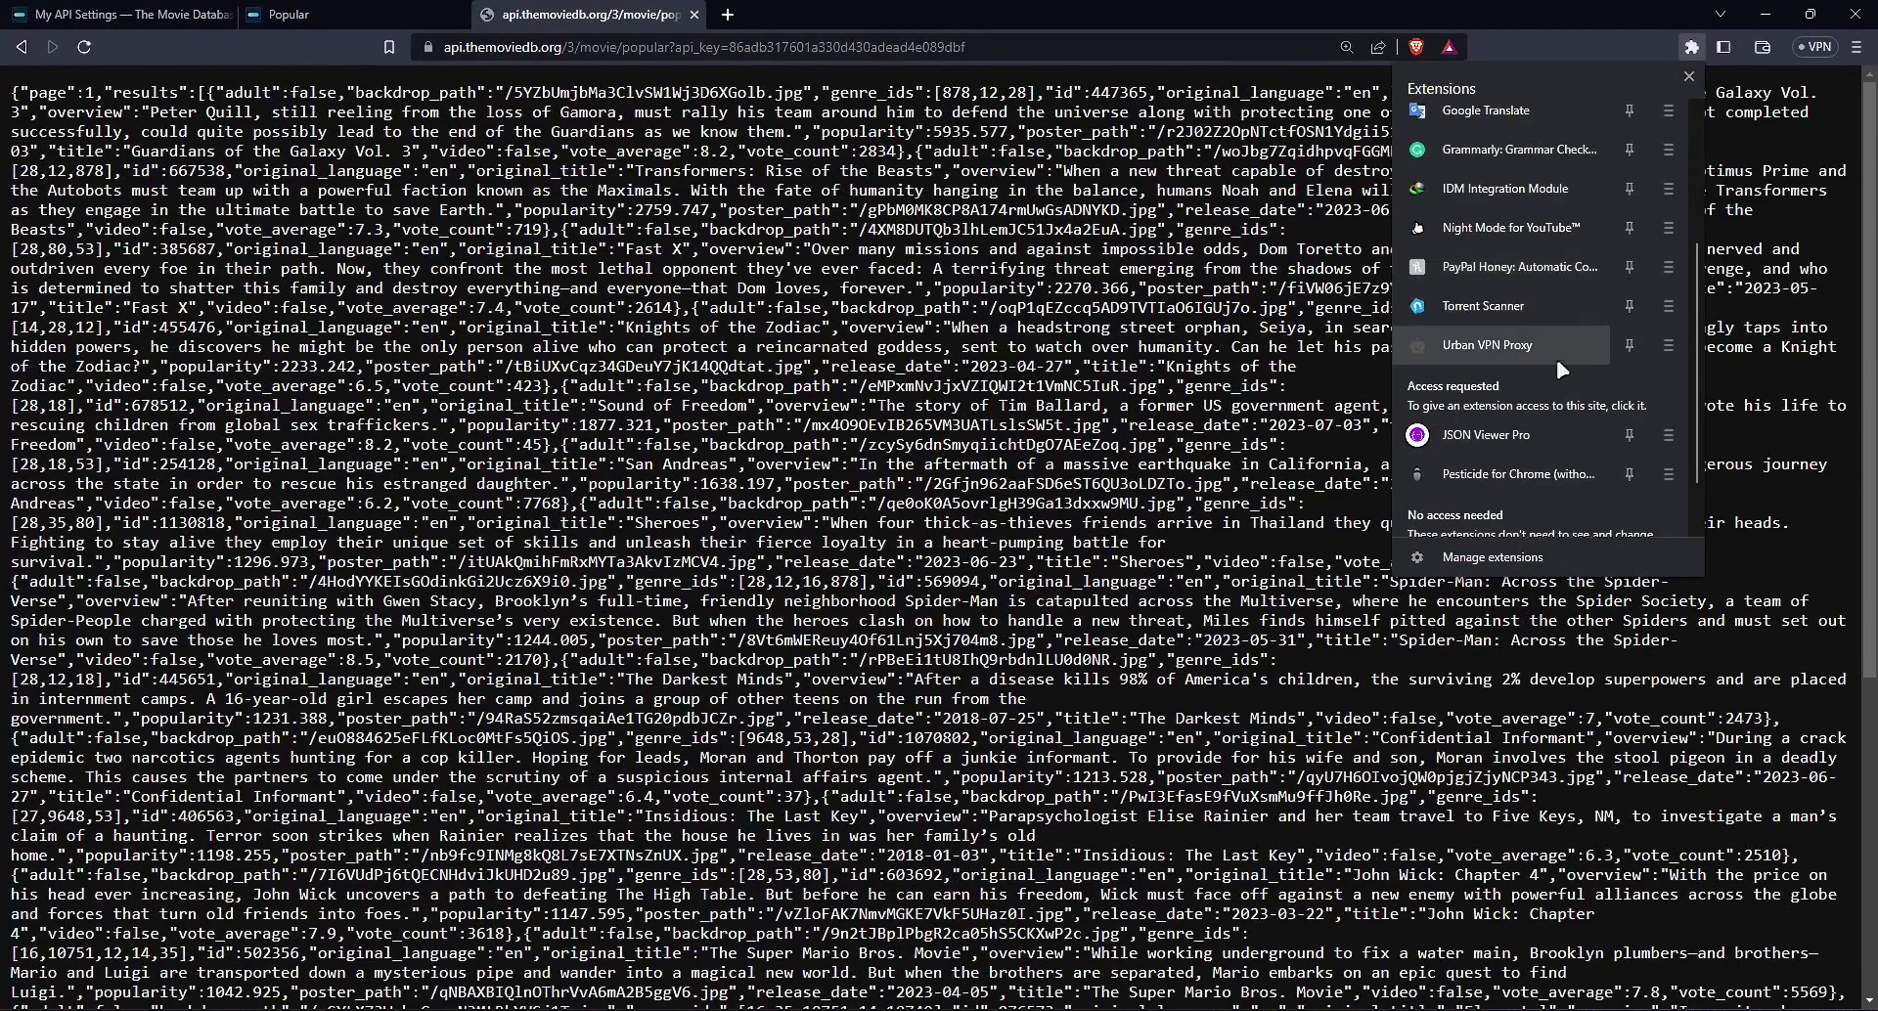
click(1664, 435)
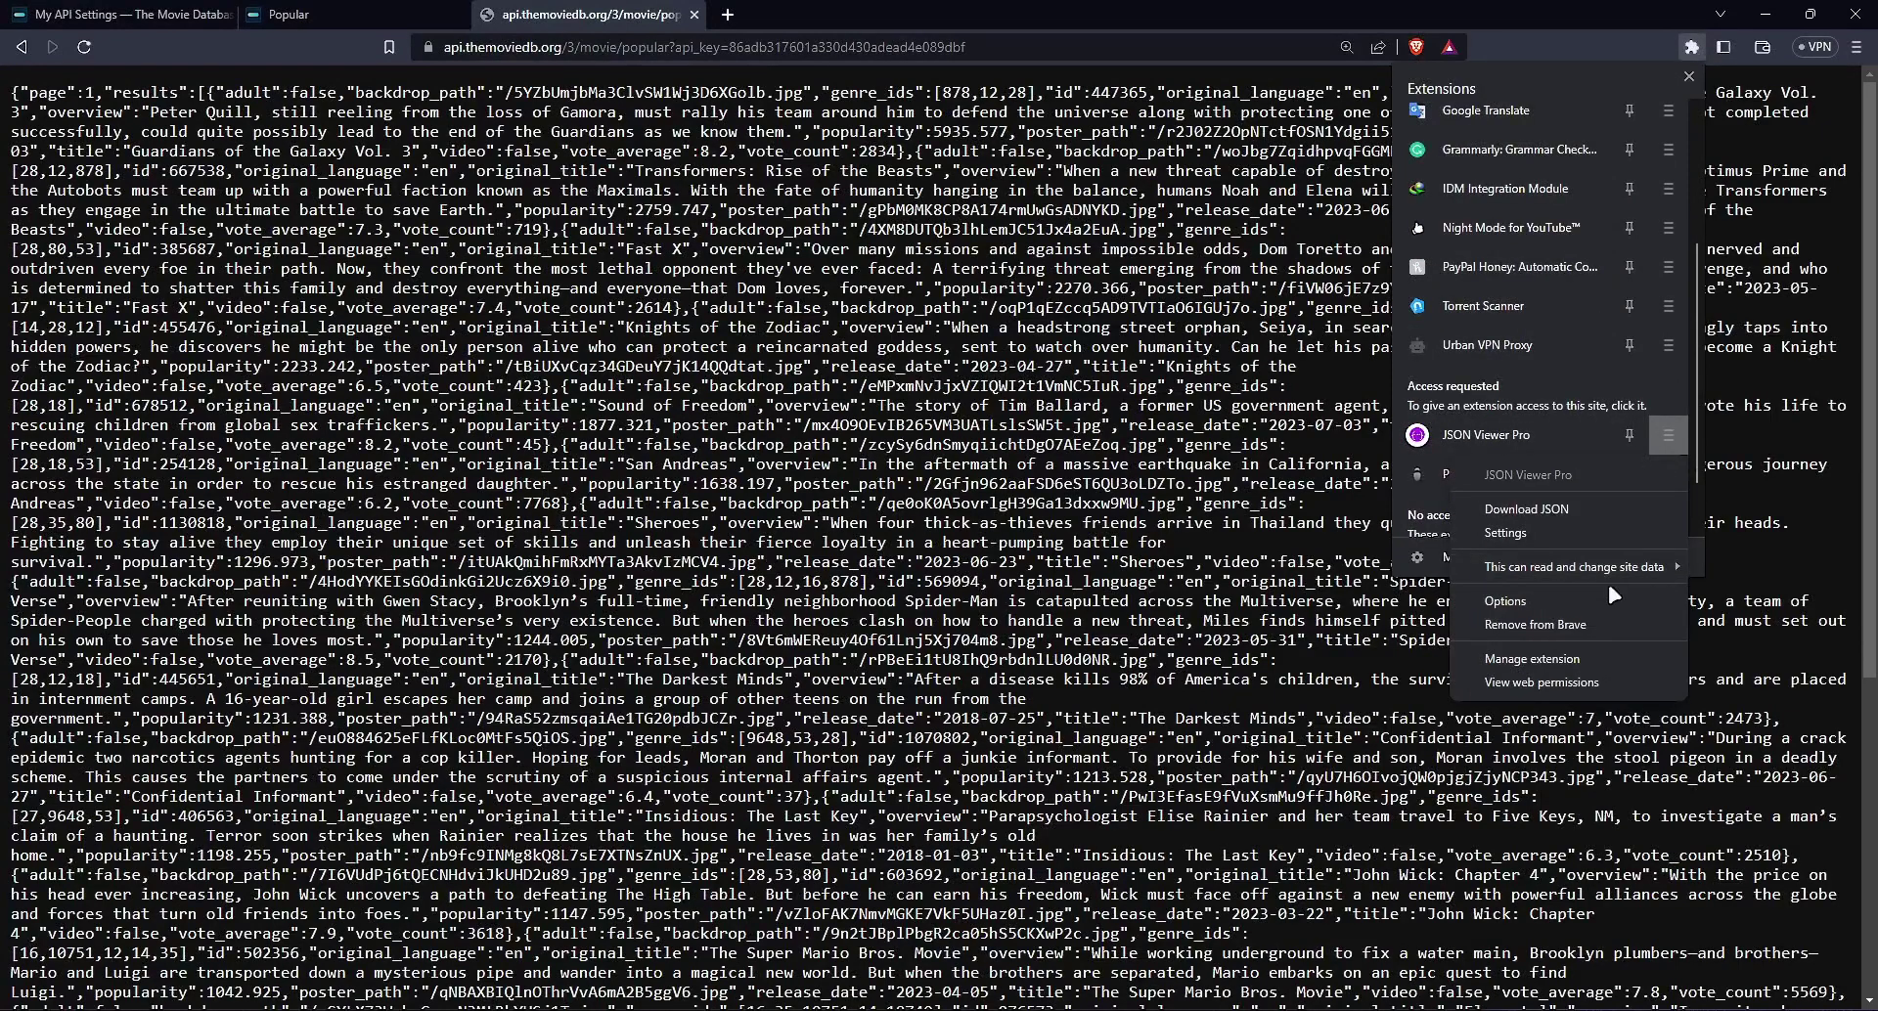
mouse_move(1611, 579)
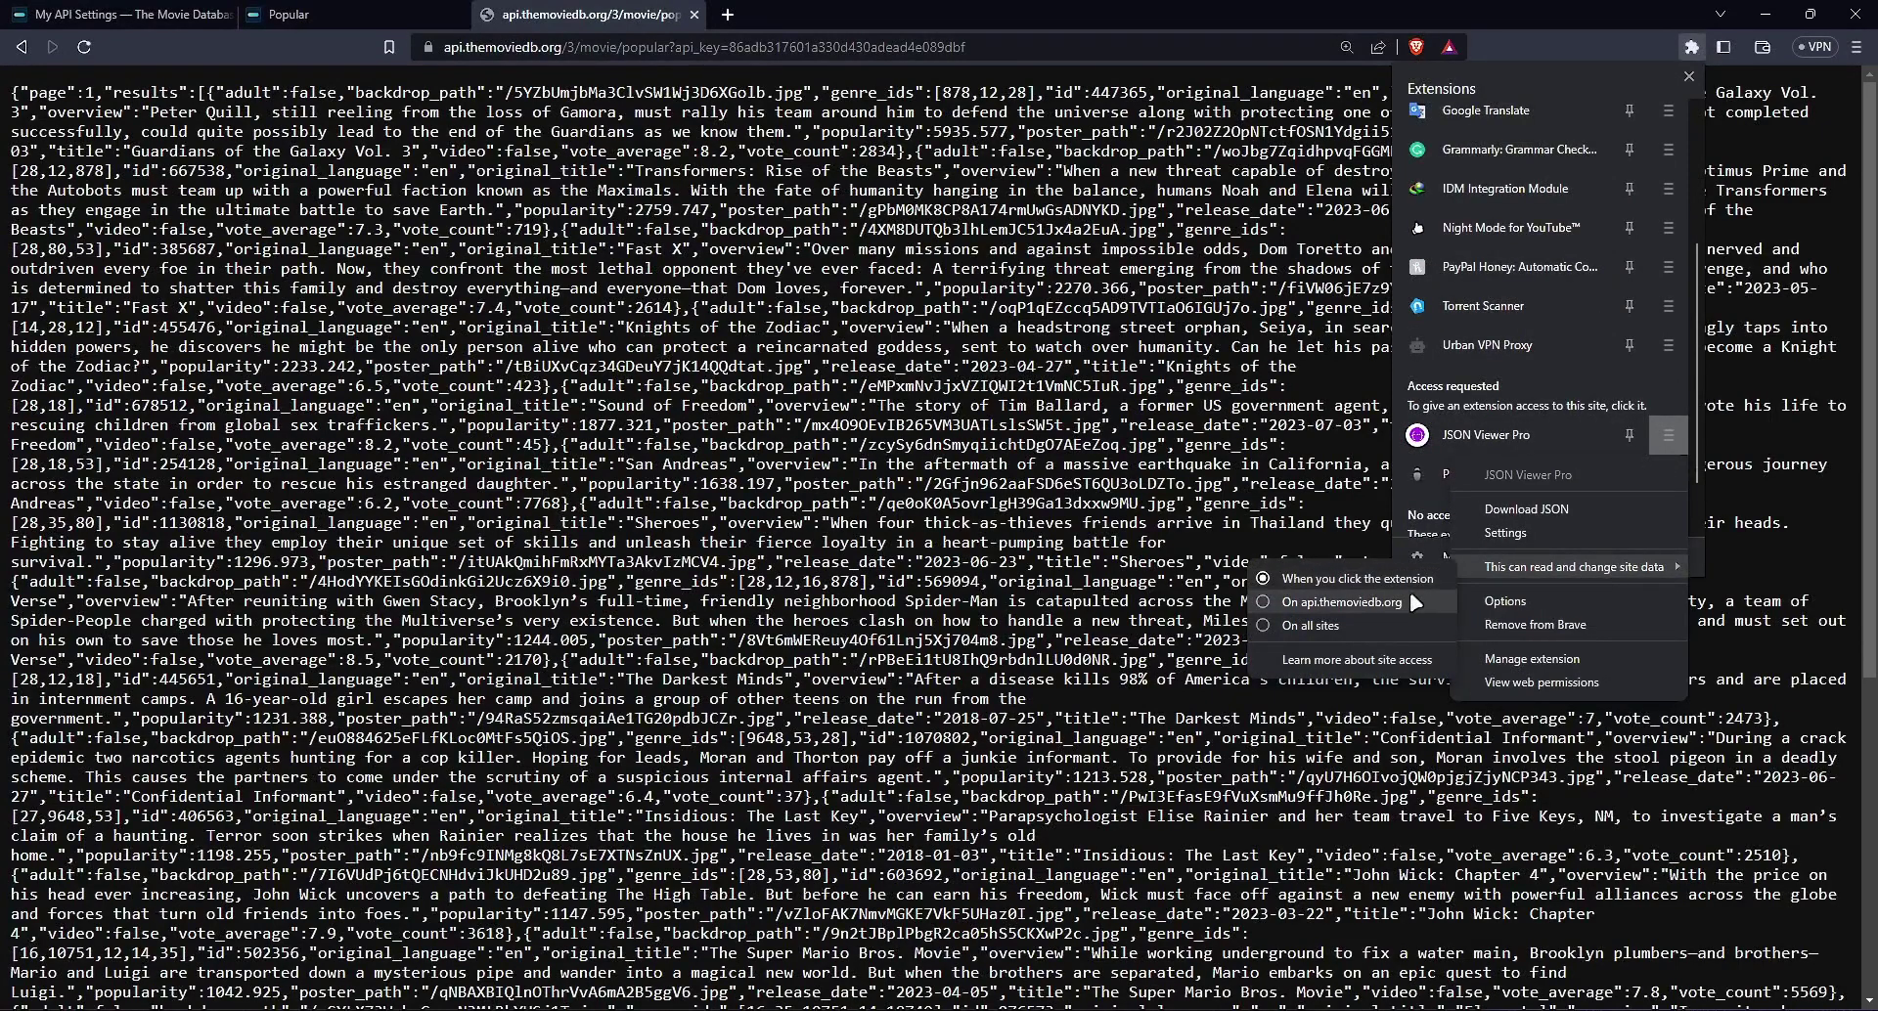
click(1372, 625)
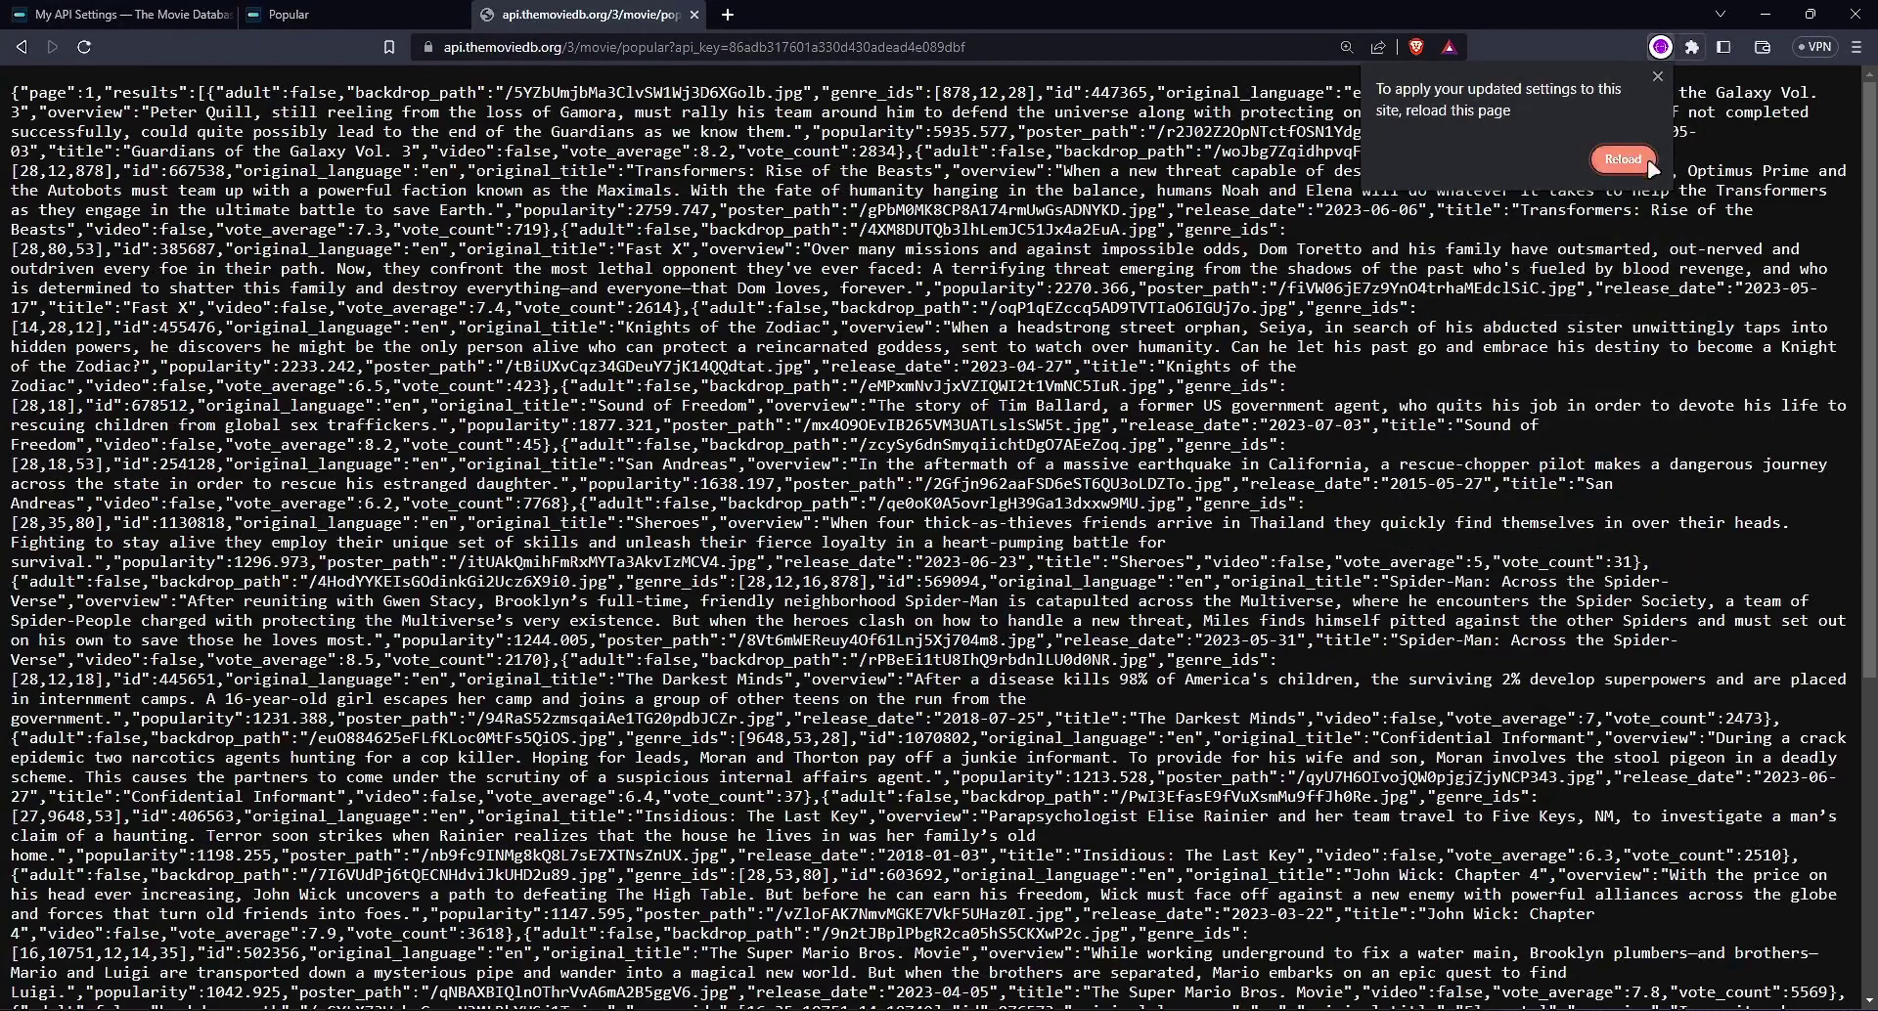
click(1629, 158)
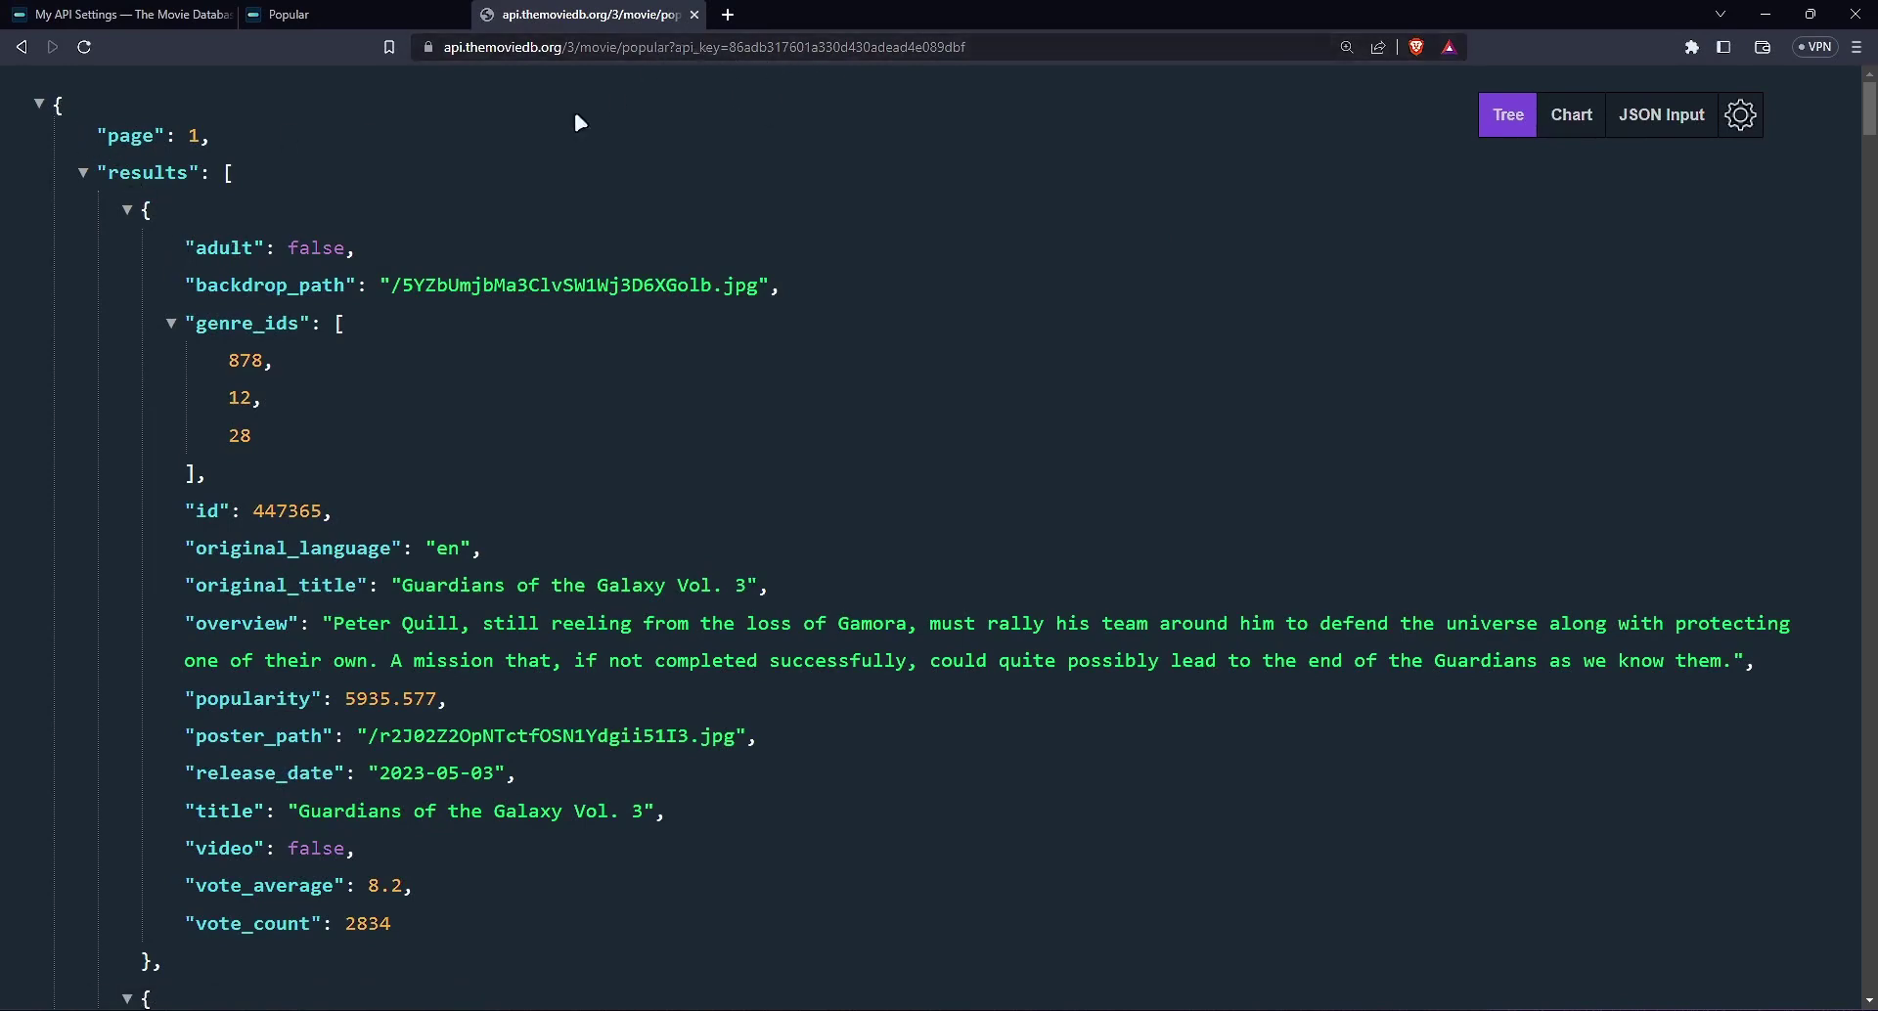
Examine the root object, the page key, the collapsed and expanded results array, and the first movie object's fields
click(39, 103)
click(39, 106)
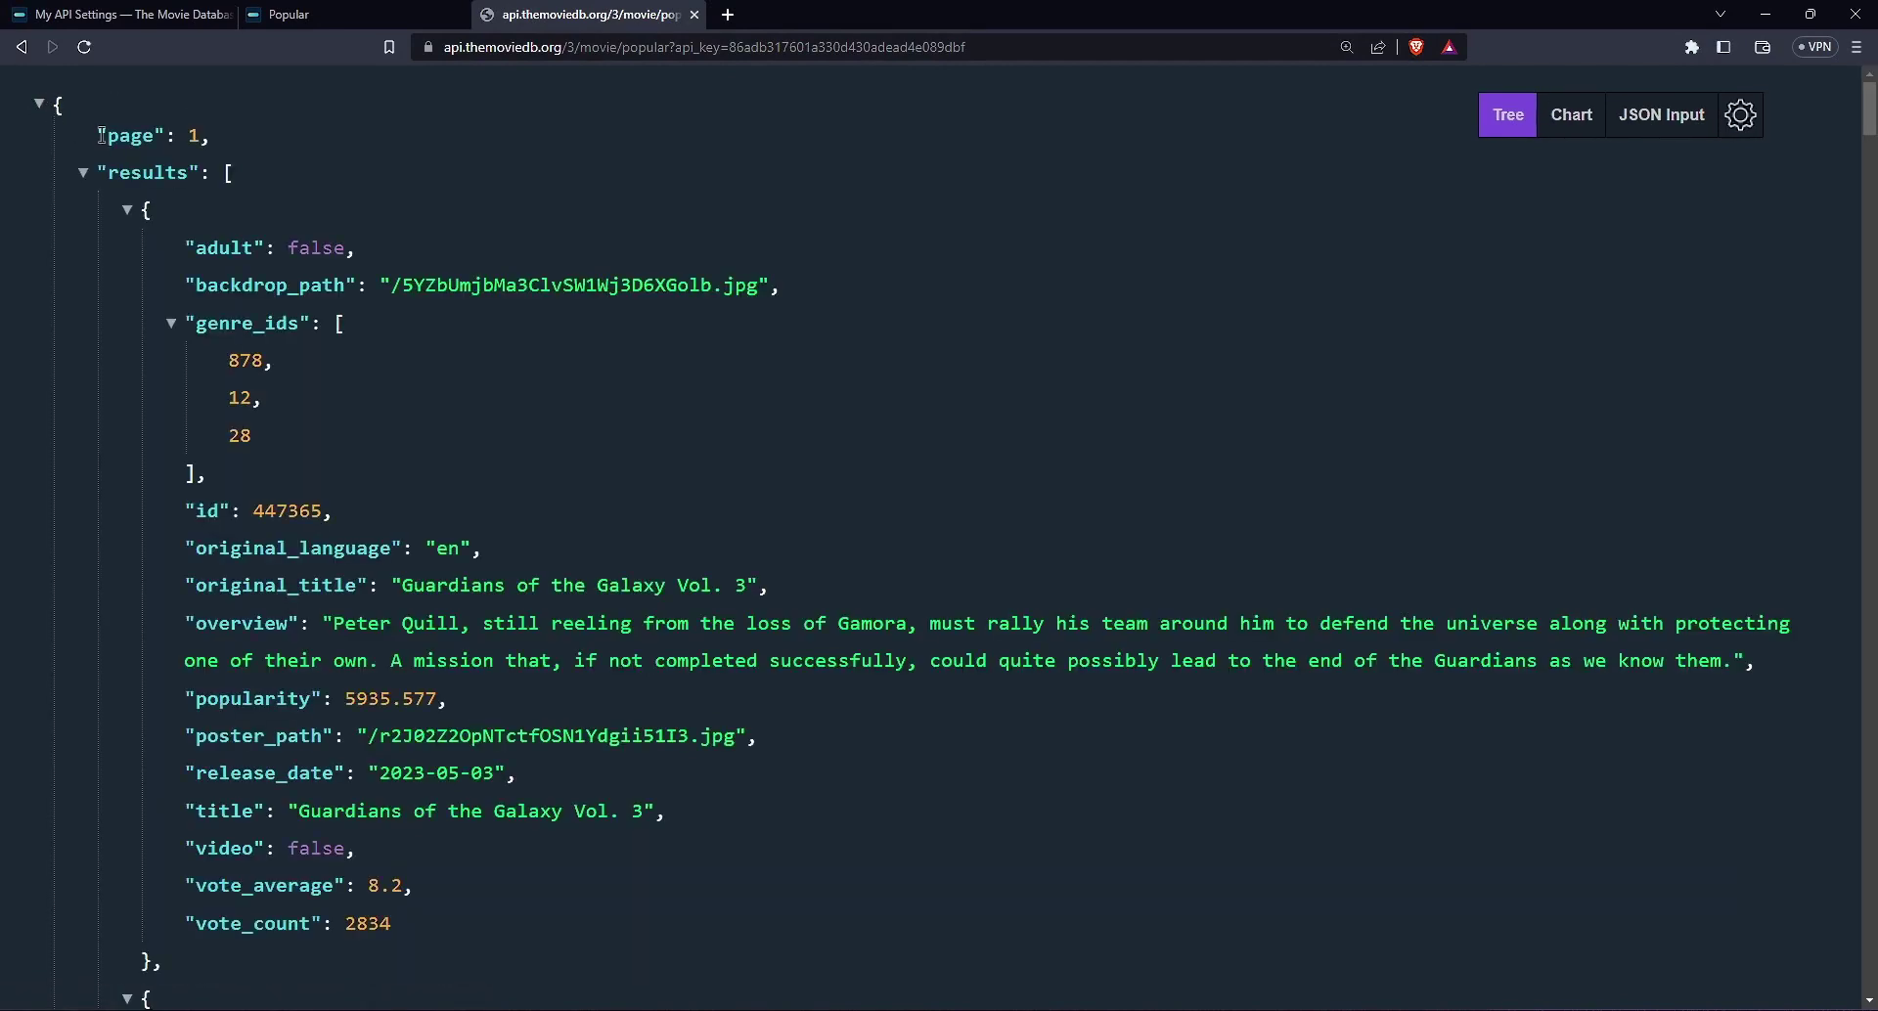
drag(97, 135, 168, 136)
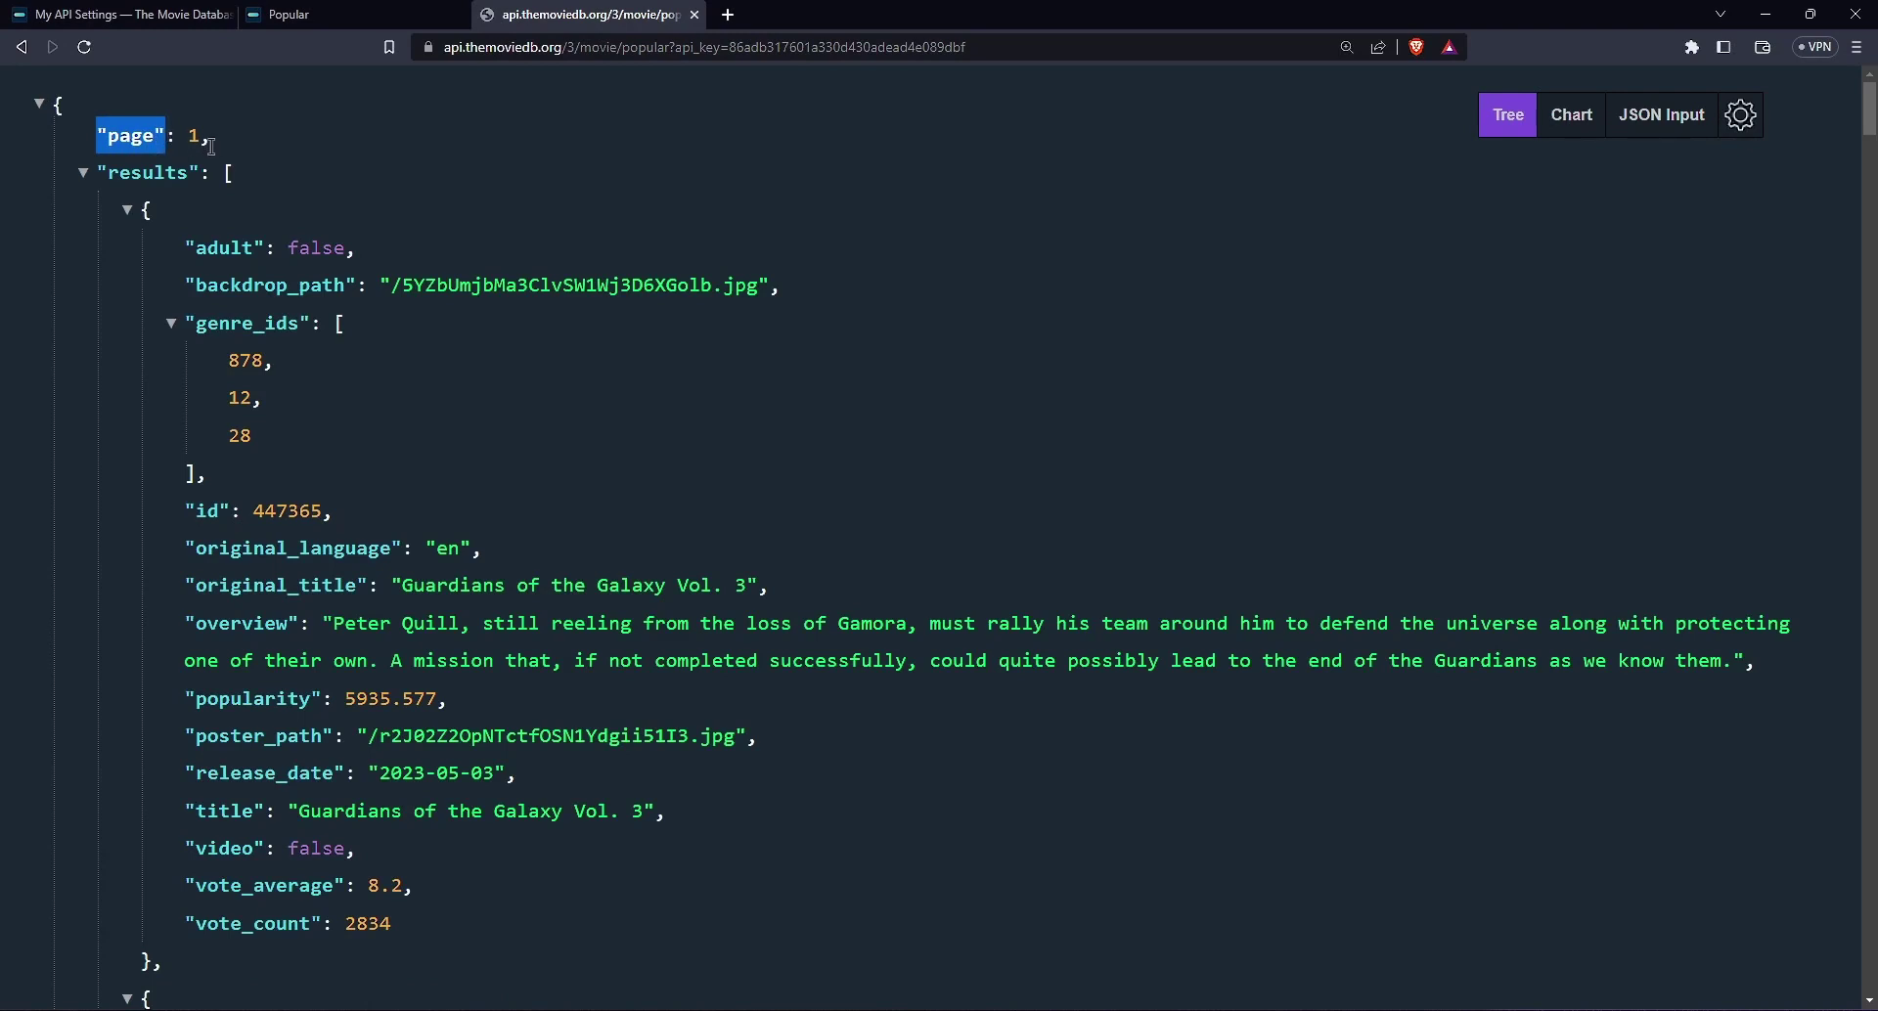
click(200, 135)
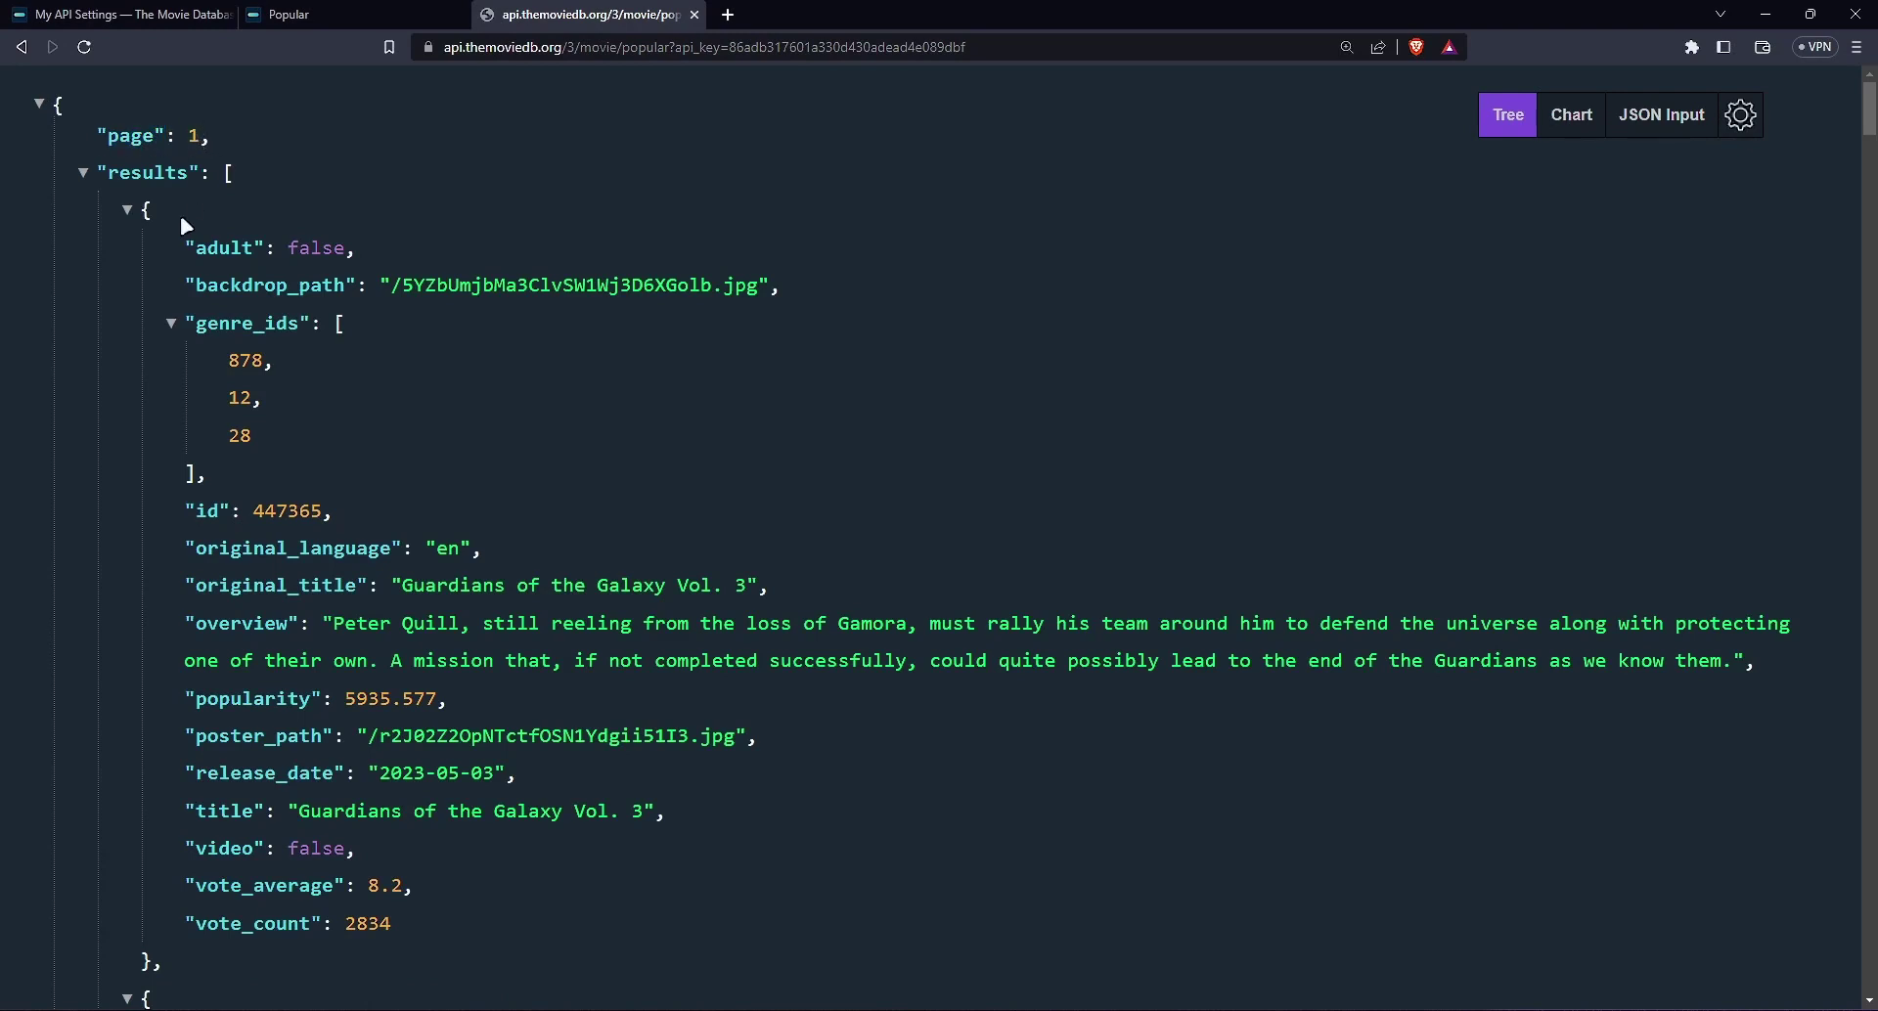
click(85, 176)
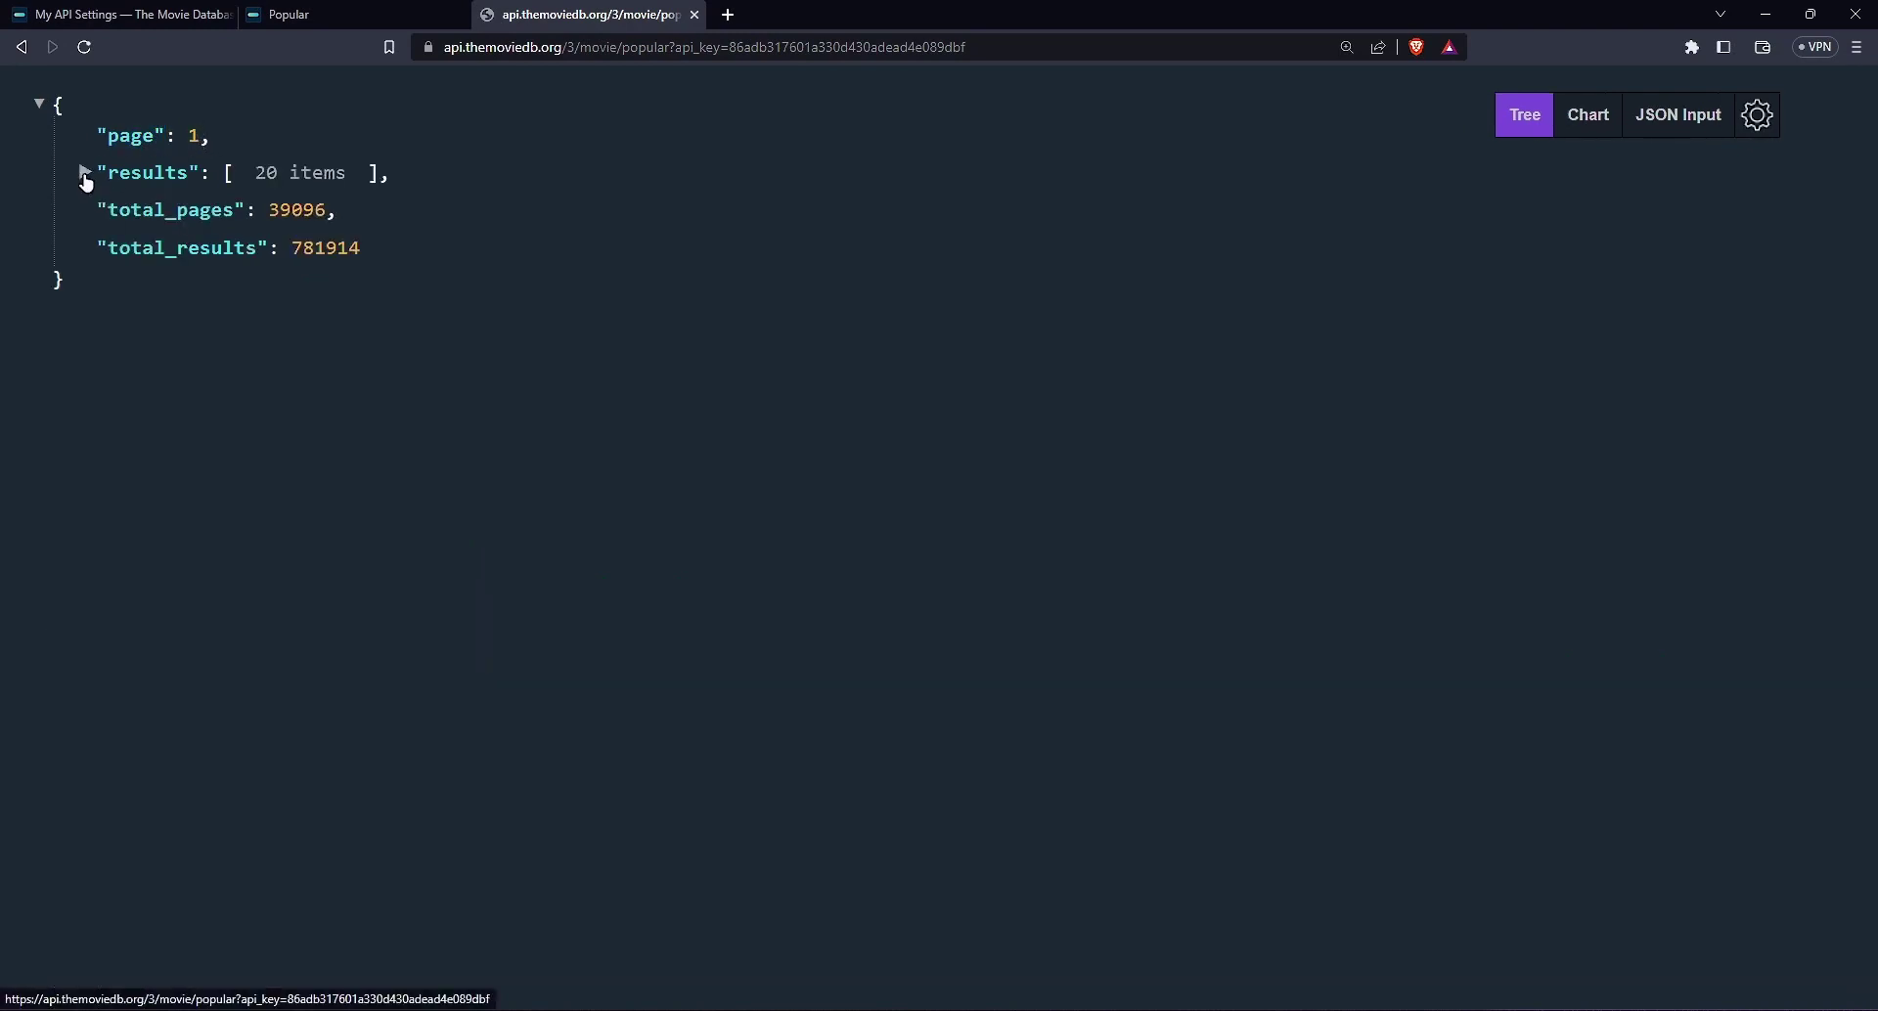
click(85, 176)
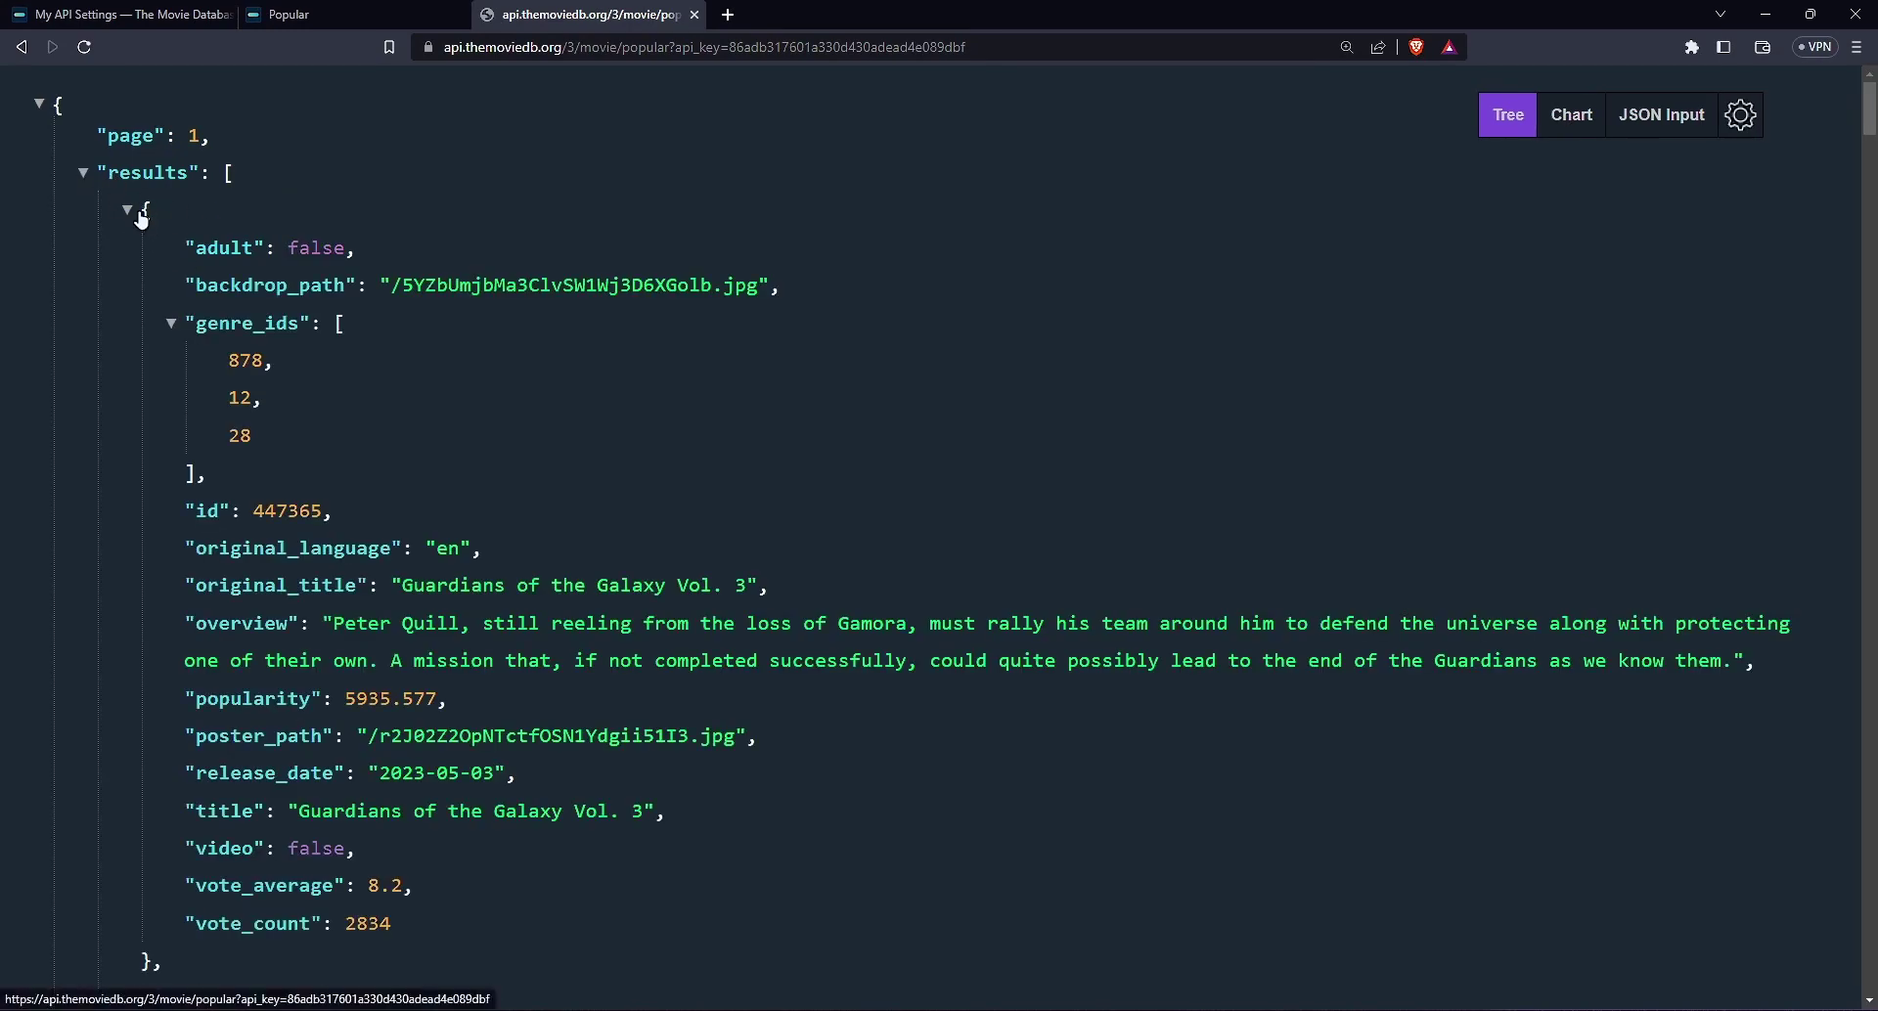
drag(146, 212, 215, 968)
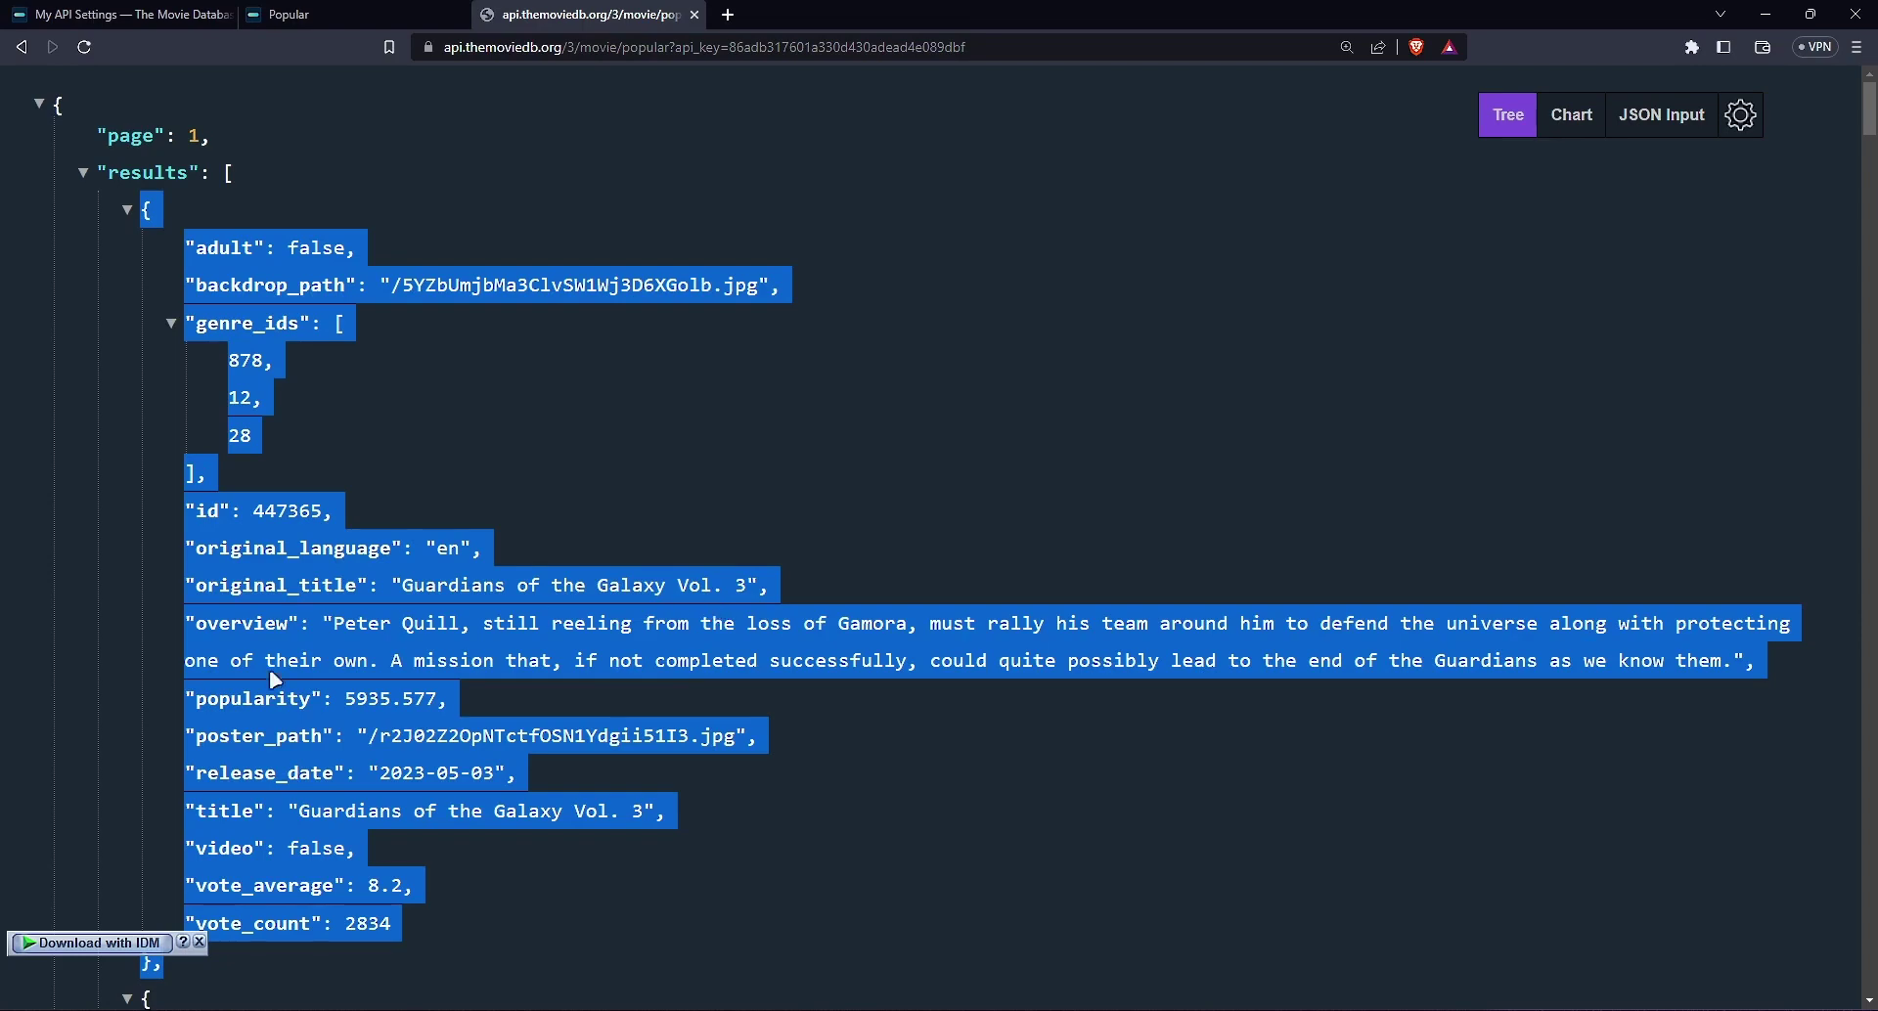
click(270, 625)
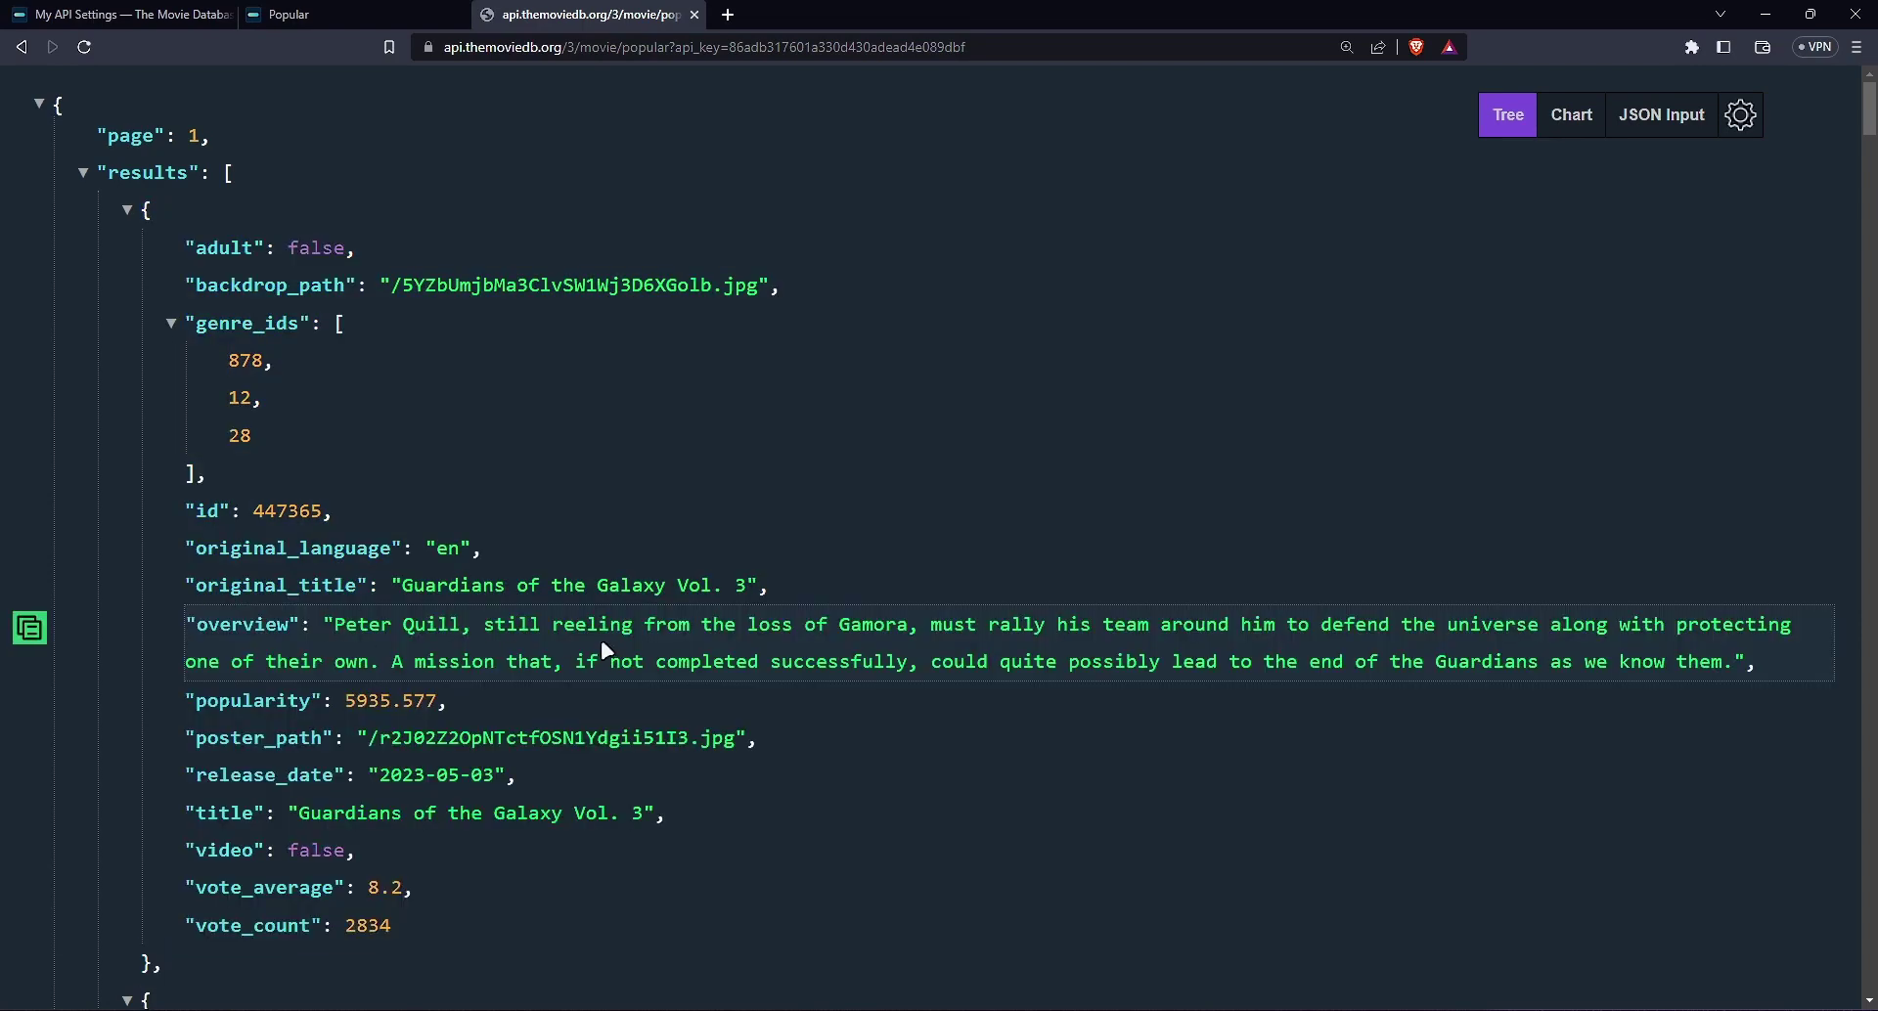